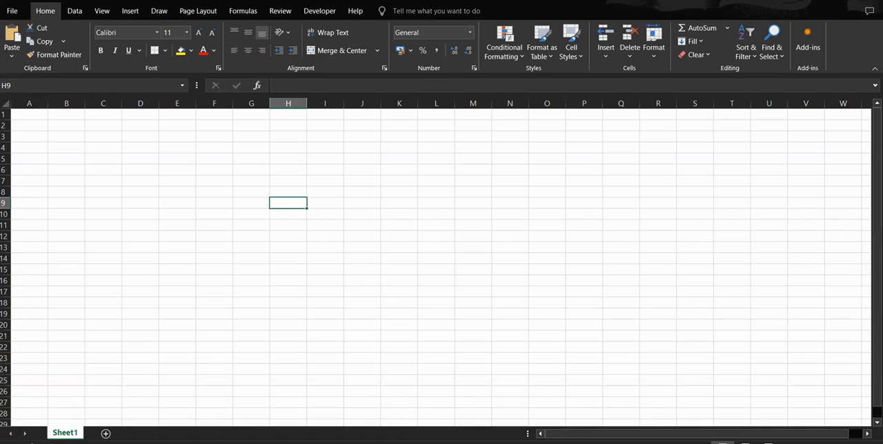
# Step: Select columns A, B, C and D one by one, and cells A1 and A2, to examine the worksheet grid
pyautogui.hotkey('alt', 'F11')
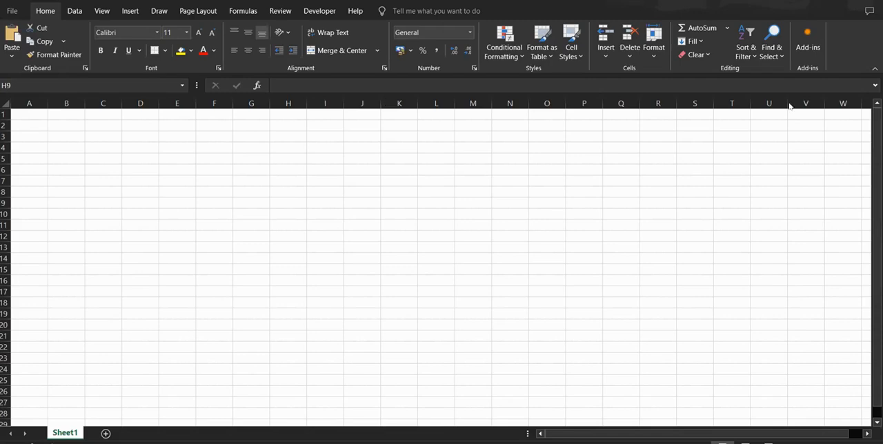
pyautogui.click(30, 107)
pyautogui.click(66, 104)
pyautogui.click(105, 104)
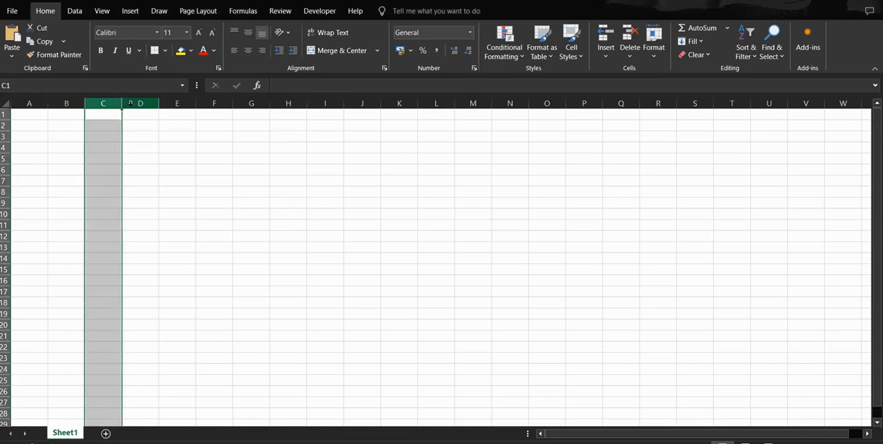
pyautogui.click(130, 104)
pyautogui.click(31, 115)
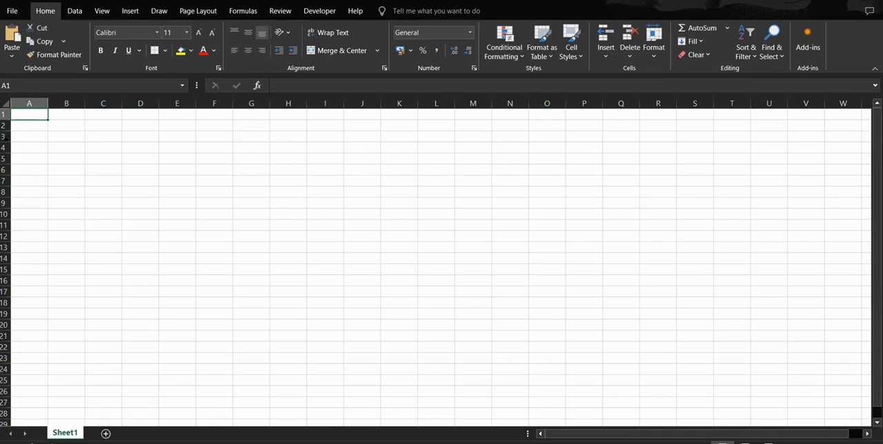
pyautogui.click(28, 127)
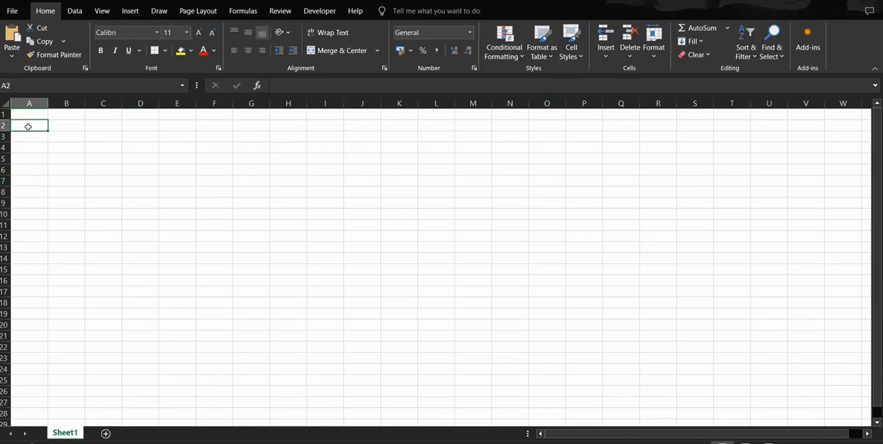
# Step: Enter "Columns" in cell B1
pyautogui.click(72, 116)
pyautogui.write('C')
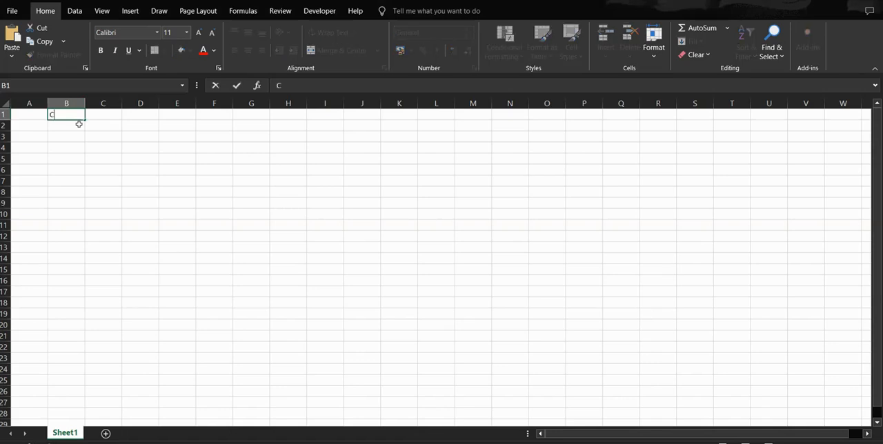
pyautogui.write('olumns')
pyautogui.press('Return')
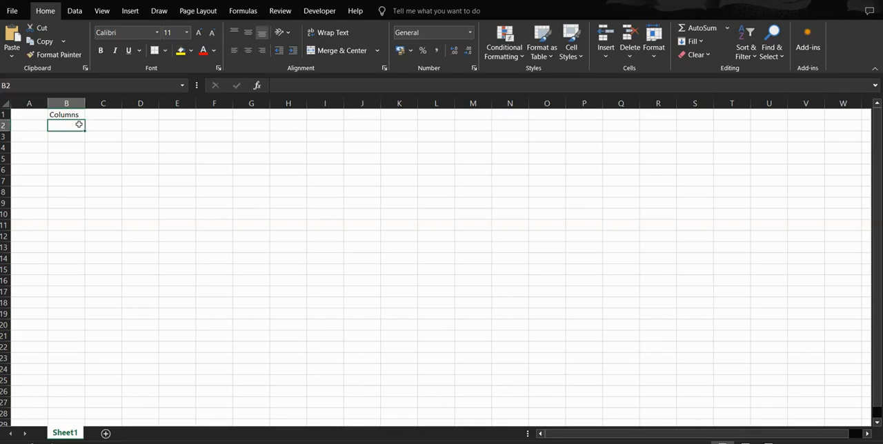
# Step: Enter "rows" in cell A3
pyautogui.scroll(-1, 78, 124)
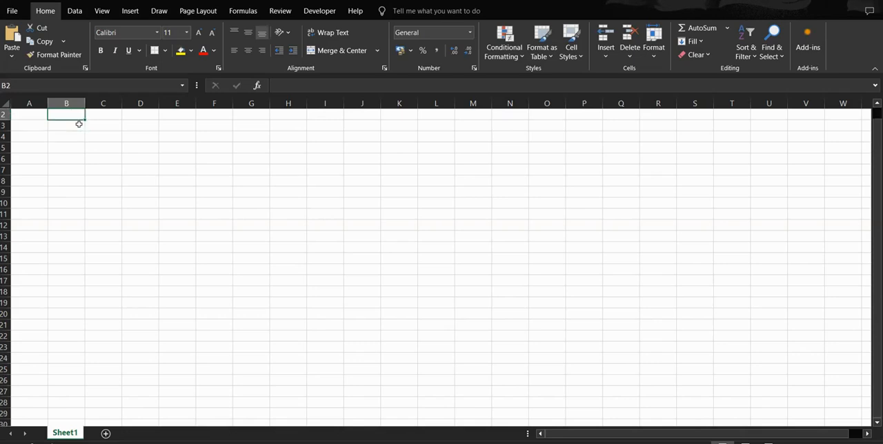
pyautogui.scroll(-1, 79, 124)
pyautogui.scroll(2, 79, 124)
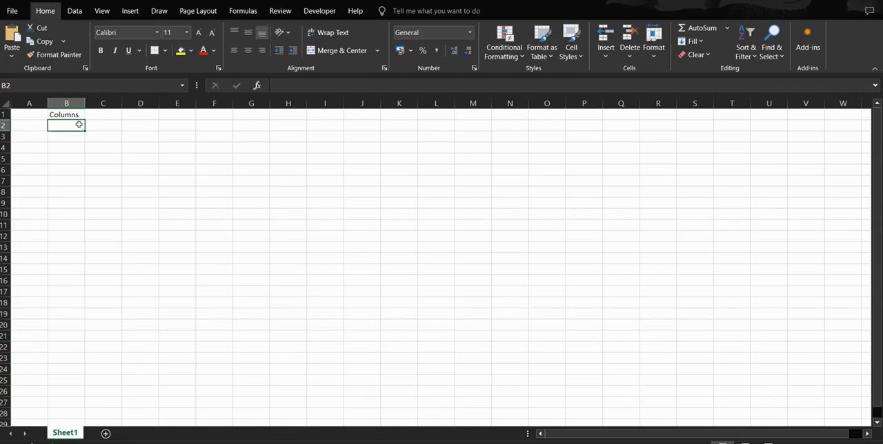
pyautogui.scroll(-2, 79, 124)
pyautogui.scroll(2, 79, 125)
pyautogui.click(29, 138)
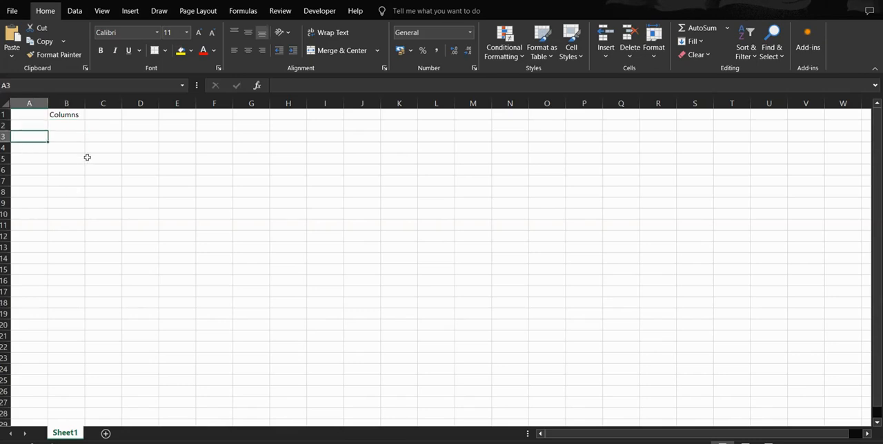
pyautogui.write('rows')
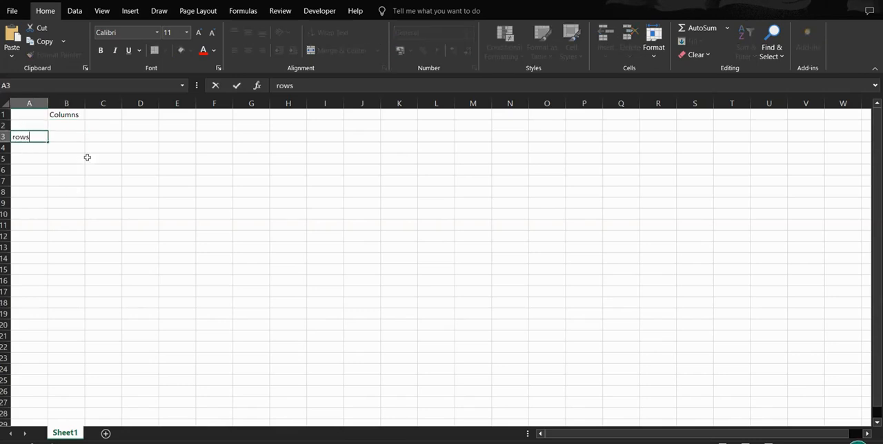
pyautogui.press('Return')
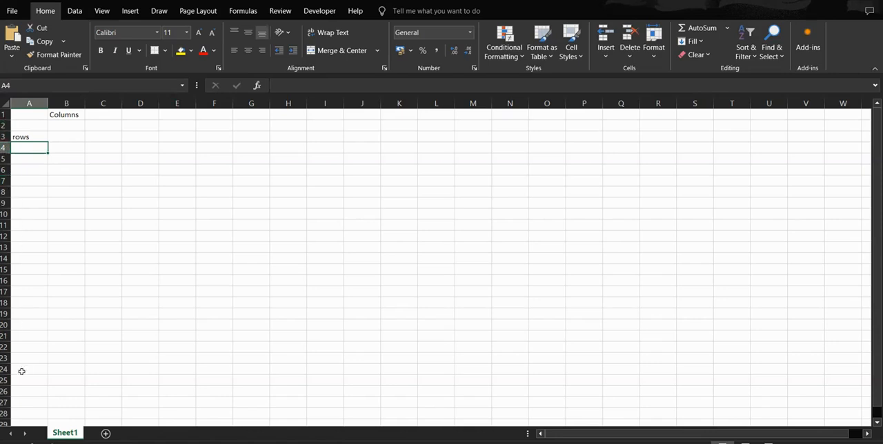
# Step: Select the entire worksheet, clear the selection, and repeat the whole-sheet selection once more
pyautogui.scroll(-1, 3, 214)
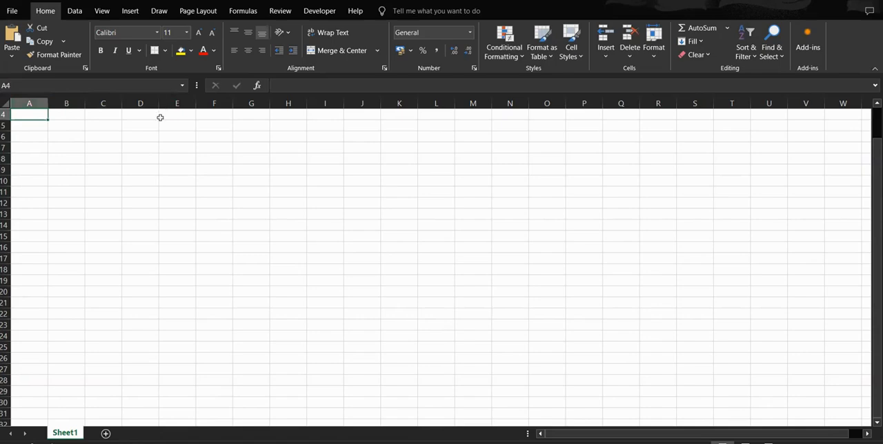
pyautogui.click(6, 103)
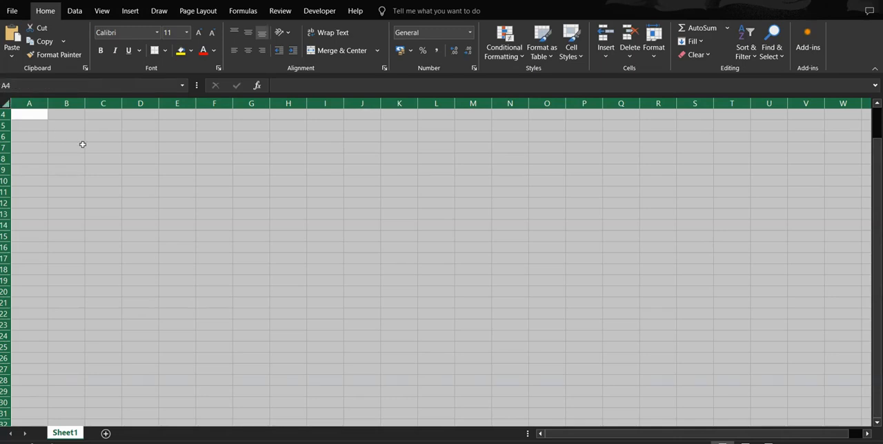
pyautogui.click(112, 158)
pyautogui.click(6, 104)
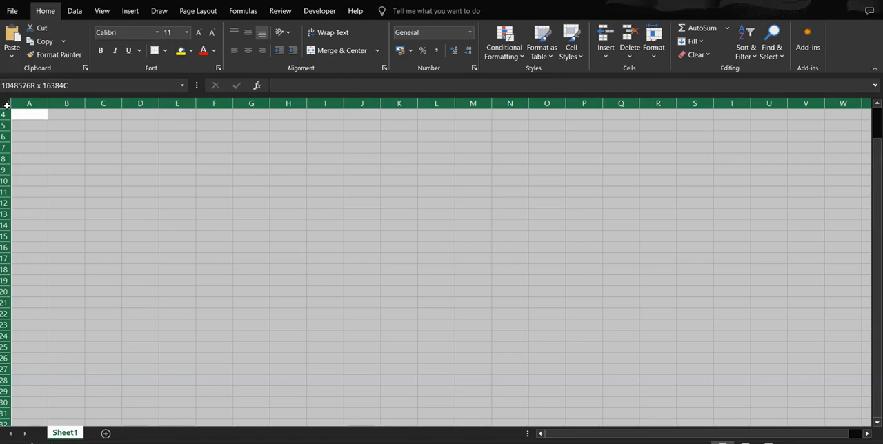
pyautogui.click(246, 170)
pyautogui.scroll(1, 241, 207)
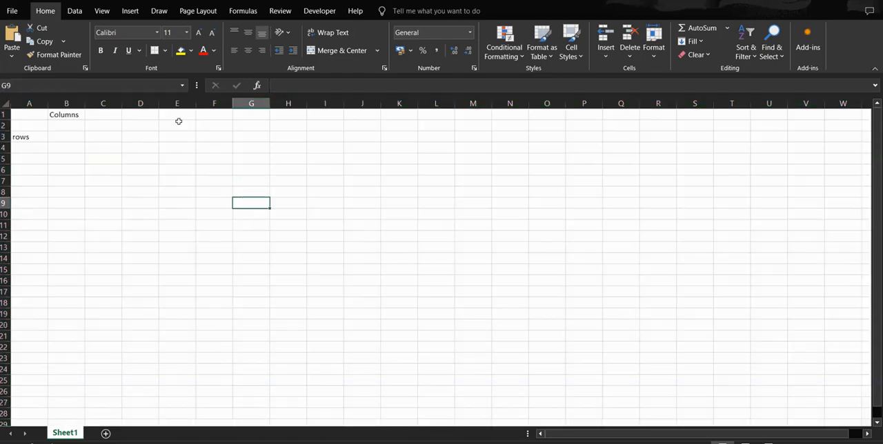
# Step: Delete the contents of cells A1:B4 to clear the two sample labels
pyautogui.moveTo(23, 117)
pyautogui.mouseDown()
pyautogui.moveTo(32, 145)
pyautogui.moveTo(71, 146)
pyautogui.mouseUp()
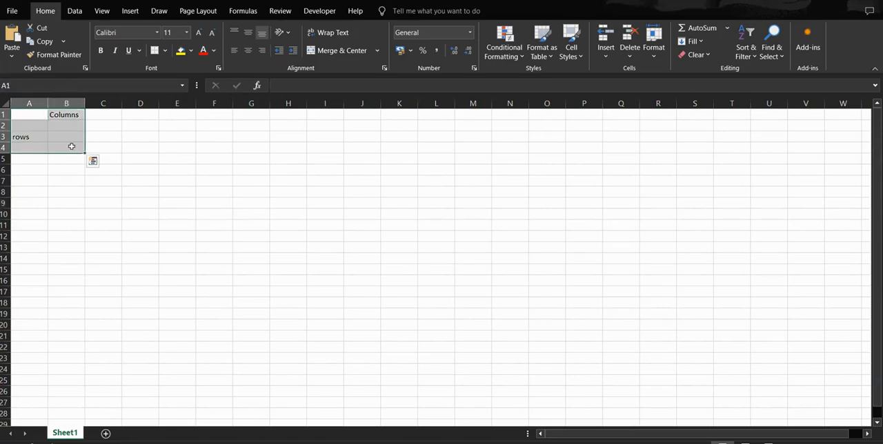
pyautogui.press('Delete')
pyautogui.click(116, 169)
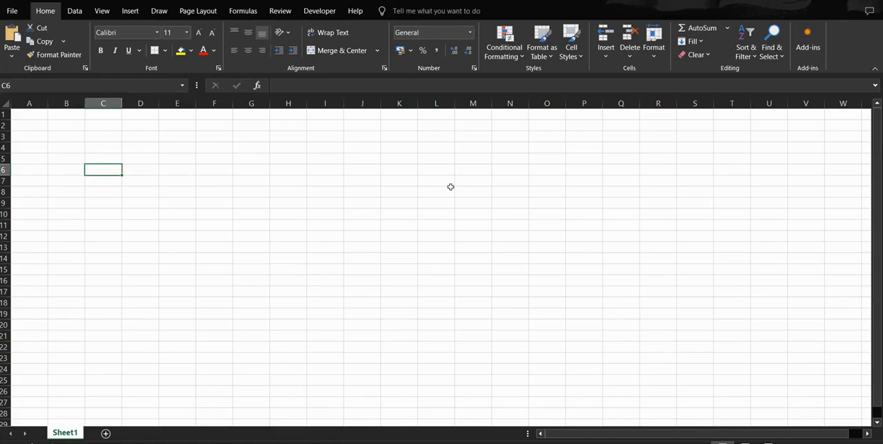
# Step: Switch to the Vrinda Store Sales Analysis workbook in Excel
pyautogui.hotkey('alt', 'F11')
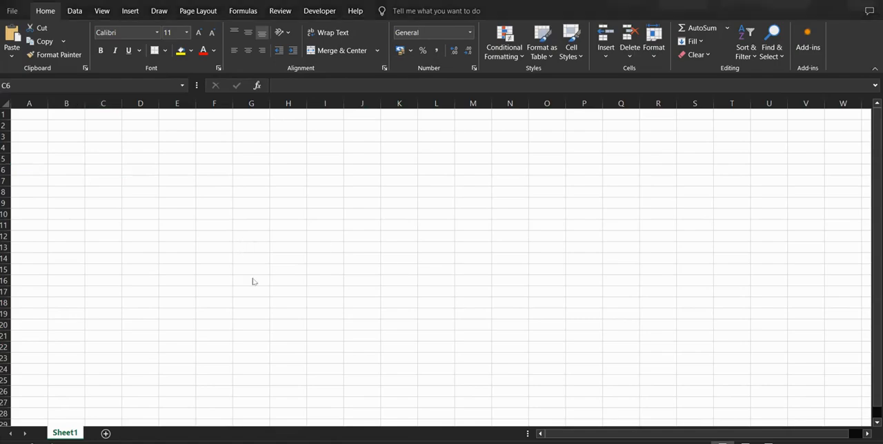
pyautogui.hotkey('alt', 'Tab')
pyautogui.hotkey('alt', 'Tab')
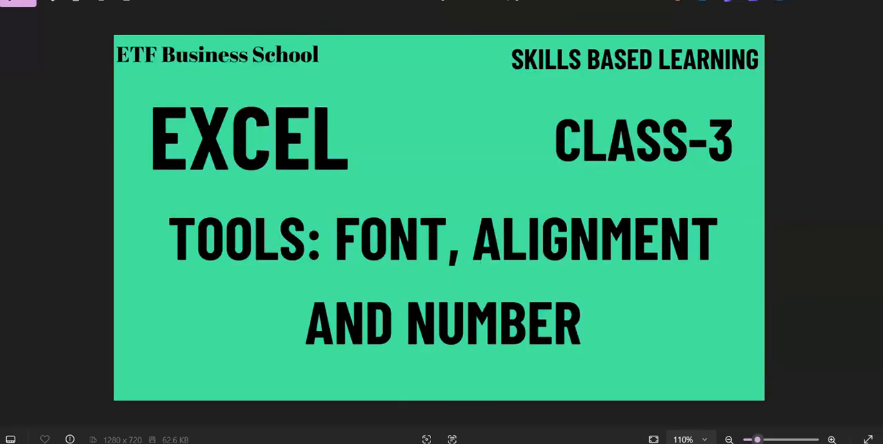
pyautogui.moveTo(543, 443)
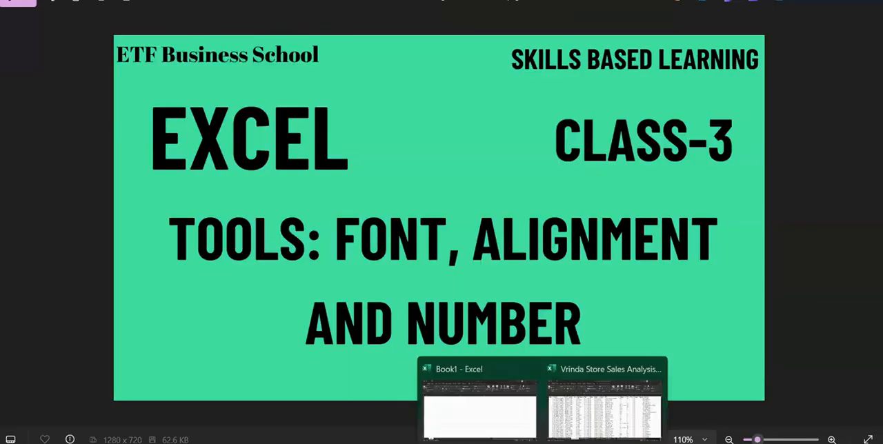
pyautogui.click(604, 411)
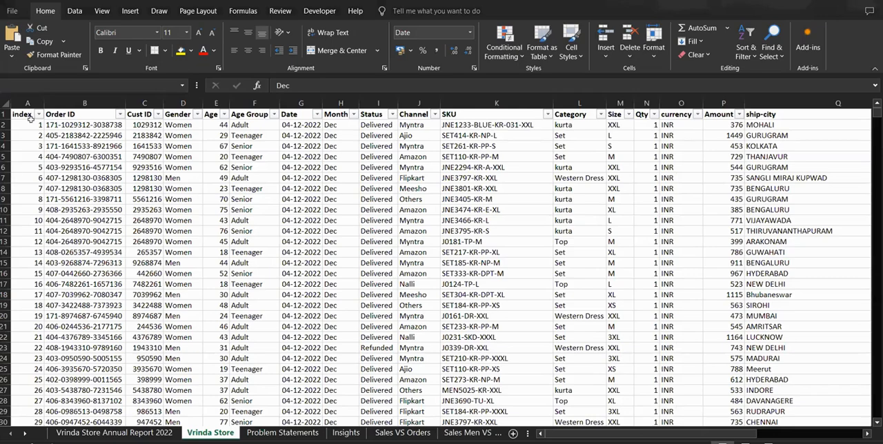
# Step: Copy A1:U27 from the Vrinda Store sheet and paste it at cell A1 of Sheet1 in Book1
pyautogui.moveTo(30, 119); pyautogui.dragTo(566, 394)
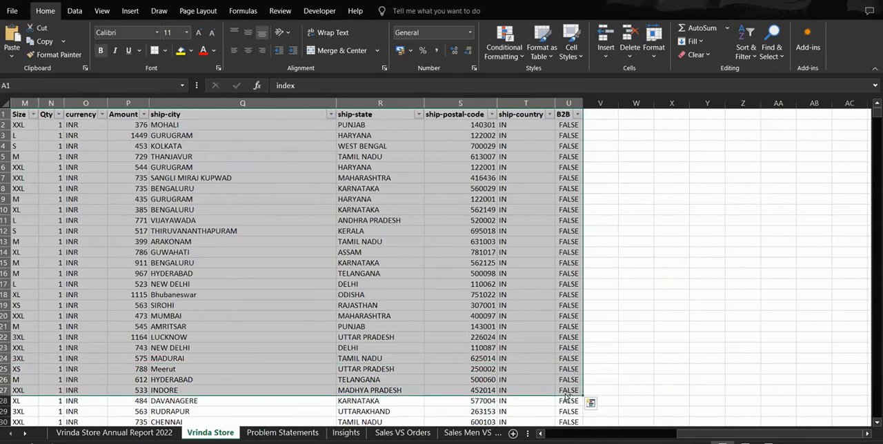
pyautogui.hotkey('ctrl', 'c')
pyautogui.click(347, 343)
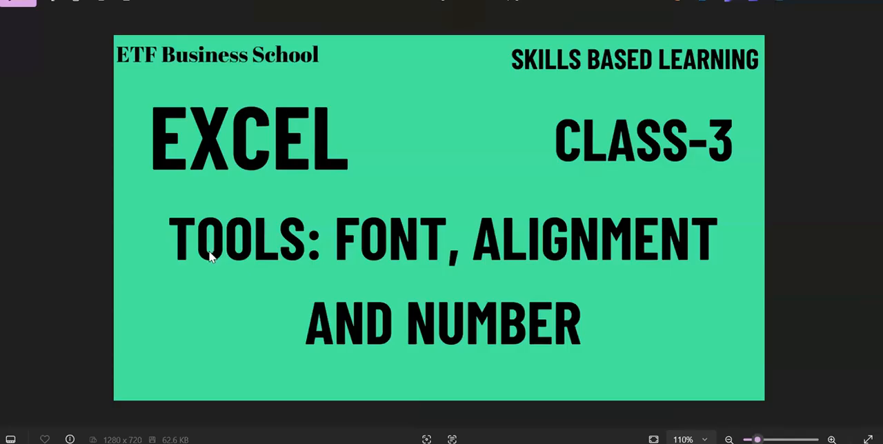
pyautogui.hotkey('alt', 'Tab')
pyautogui.click(210, 256)
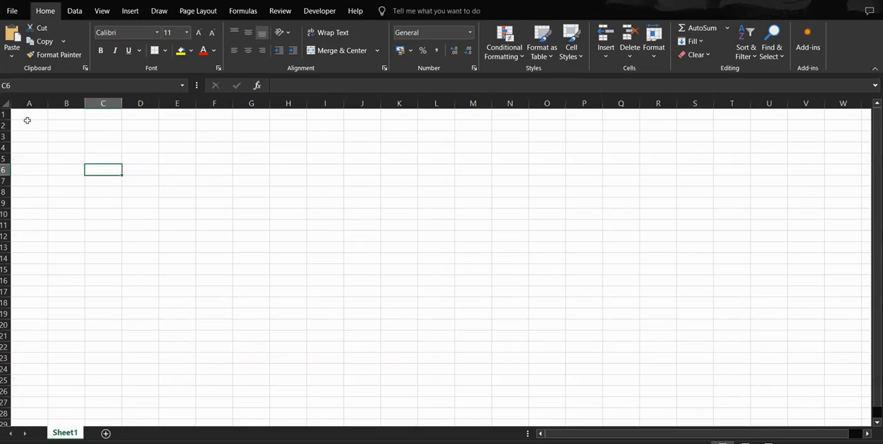
pyautogui.hotkey('ctrl', 'v')
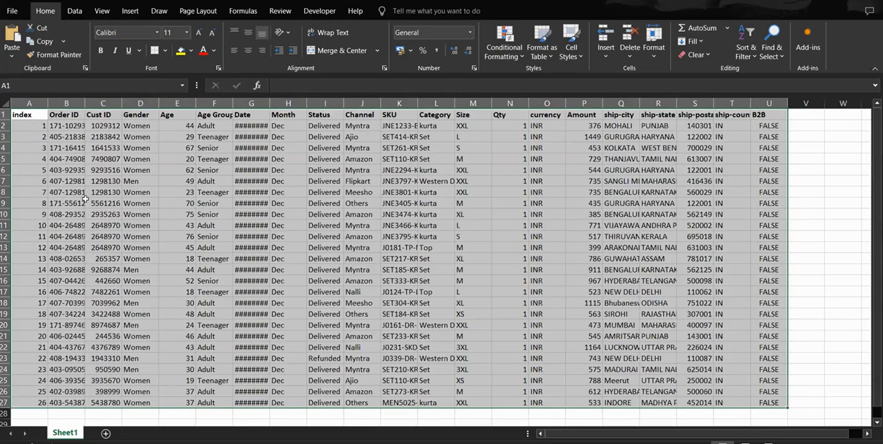
# Step: Auto-fit the widths of the Gender, index, Qty and Size columns to their contents
pyautogui.click(169, 181)
pyautogui.doubleClick(158, 103)
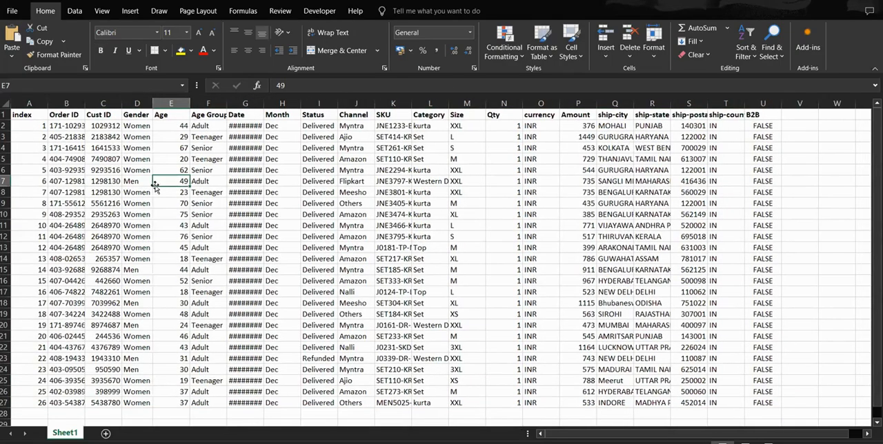
pyautogui.doubleClick(48, 104)
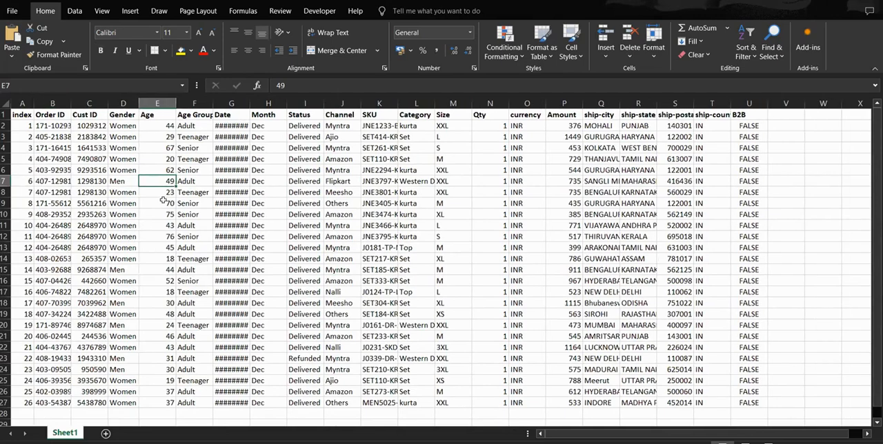
pyautogui.doubleClick(583, 104)
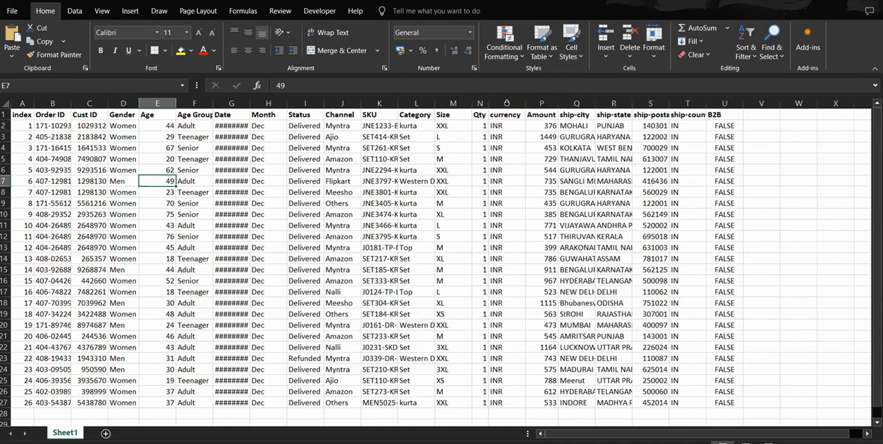
pyautogui.doubleClick(509, 103)
pyautogui.doubleClick(474, 104)
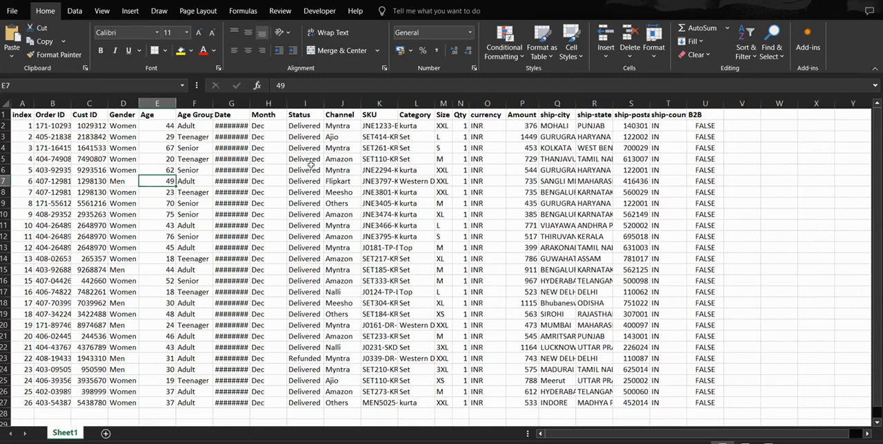
pyautogui.doubleClick(322, 106)
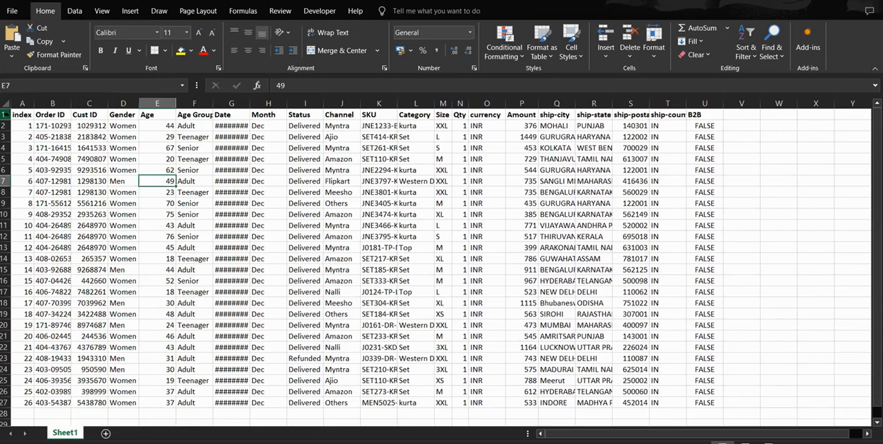
# Step: Remove the bold formatting from the header row of the sales table
pyautogui.click(5, 115)
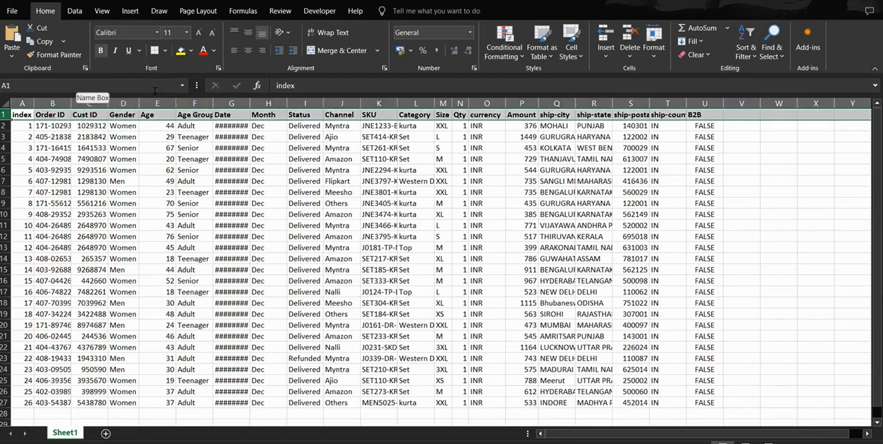
pyautogui.click(192, 192)
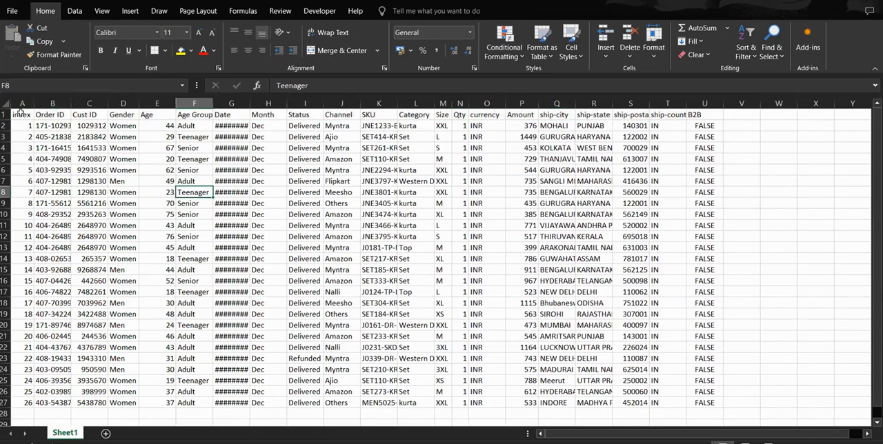
pyautogui.moveTo(20, 113); pyautogui.dragTo(705, 116)
# Step: Auto-fit the width of the Date column to its contents
pyautogui.click(216, 153)
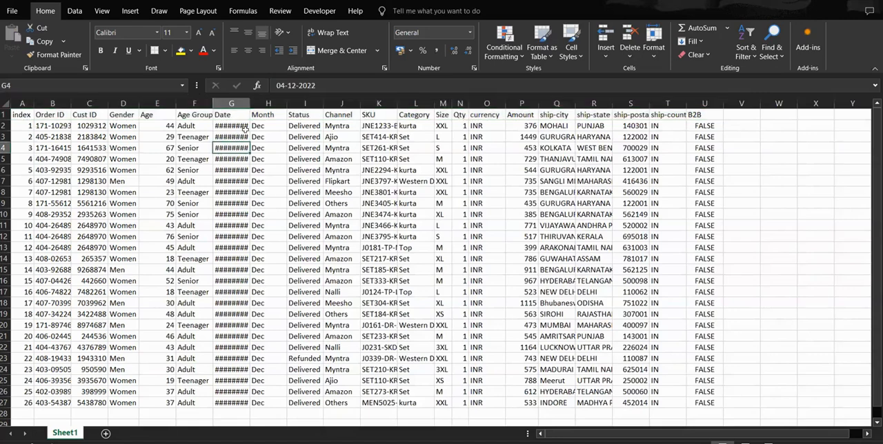
pyautogui.doubleClick(250, 104)
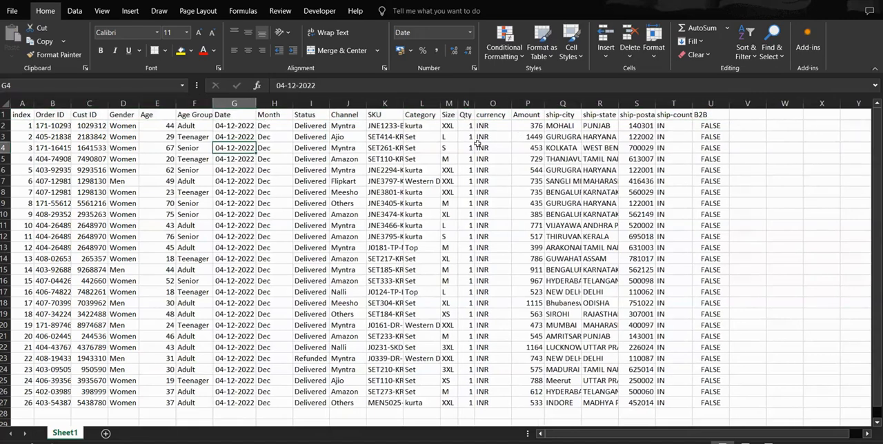
# Step: Make the header row A1:U1 of the sales table bold
pyautogui.moveTo(17, 116); pyautogui.dragTo(709, 115)
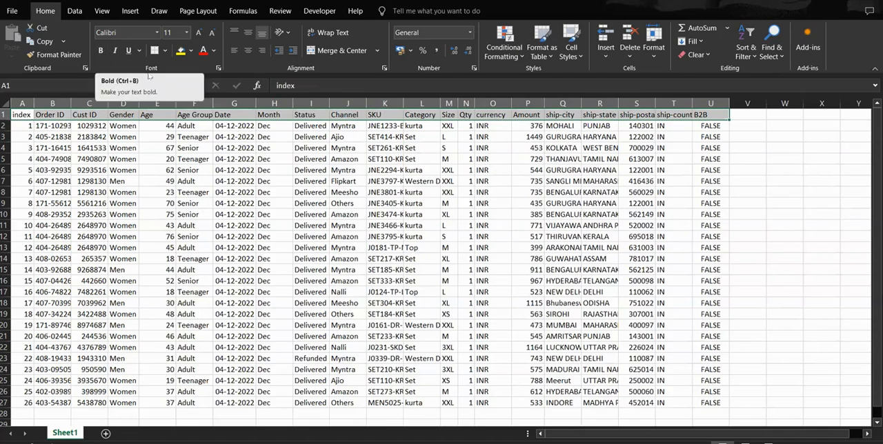
pyautogui.click(101, 53)
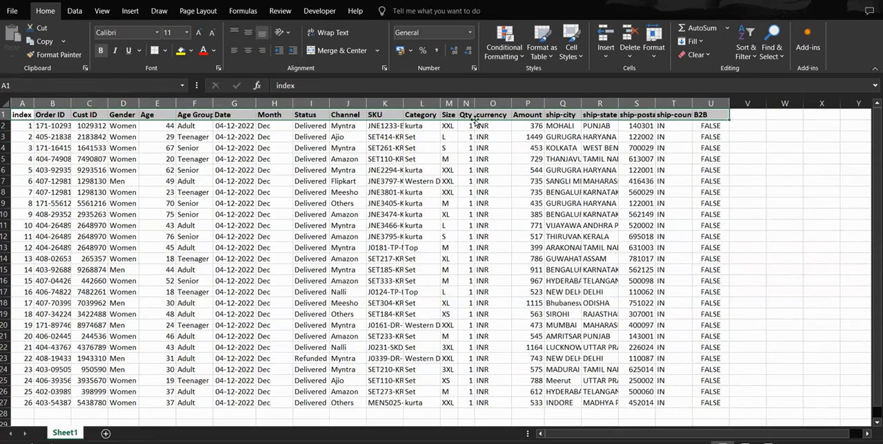
pyautogui.click(641, 147)
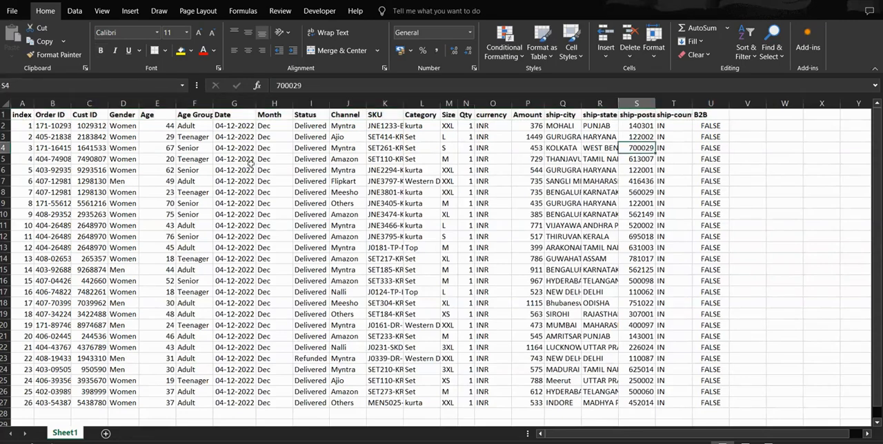
# Step: Auto-fit the width of the Order ID column to its contents
pyautogui.doubleClick(71, 104)
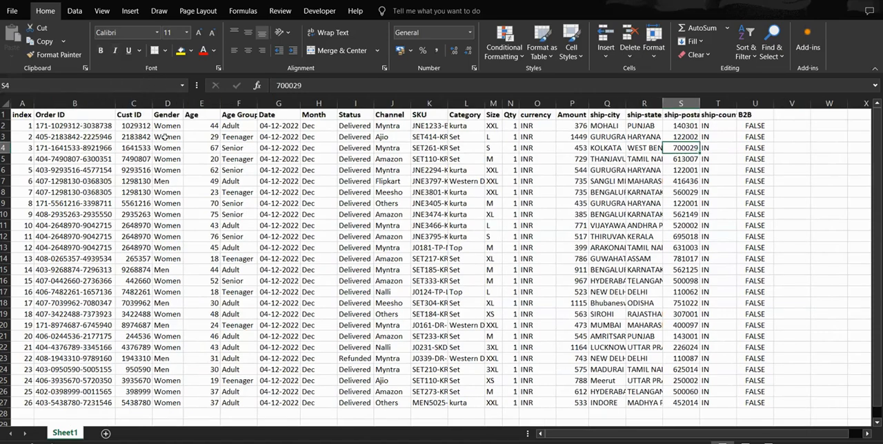
pyautogui.scroll(-1, 251, 203)
pyautogui.scroll(1, 193, 160)
# Step: Italicize the Order ID values in B2:B27, and remove the italics again
pyautogui.moveTo(57, 125); pyautogui.dragTo(85, 401)
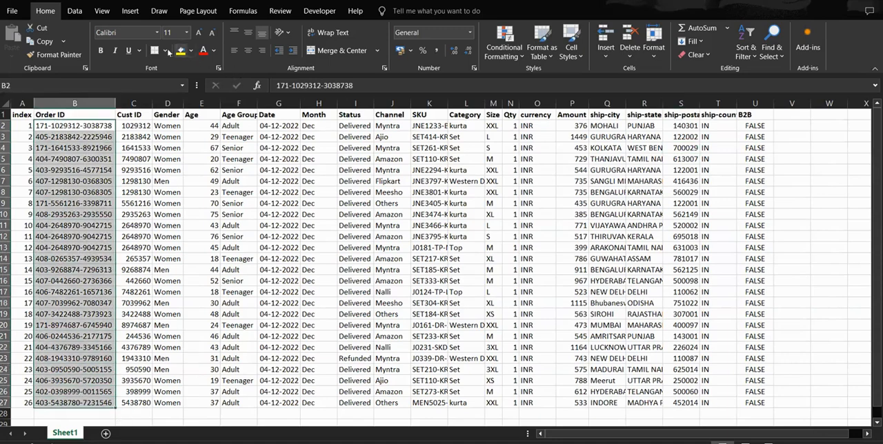
pyautogui.click(114, 51)
pyautogui.click(88, 179)
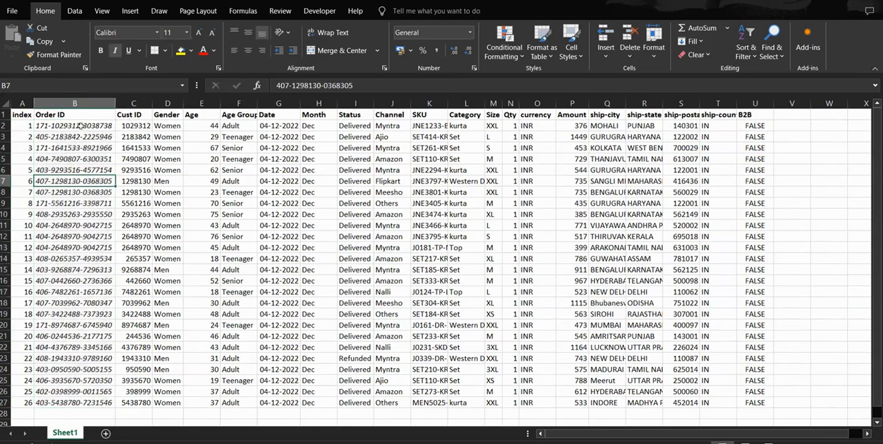
pyautogui.moveTo(80, 125); pyautogui.dragTo(85, 405)
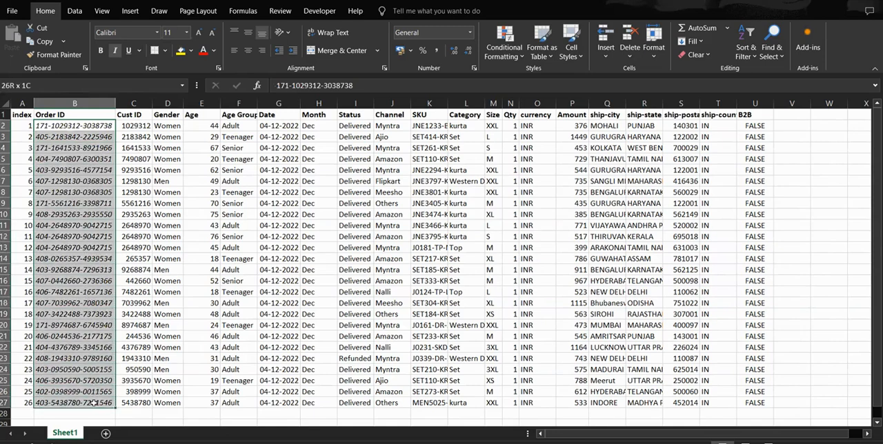
pyautogui.click(115, 51)
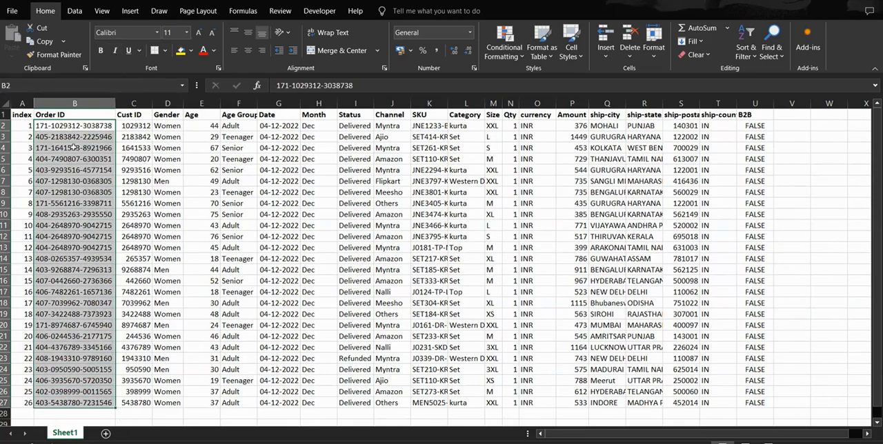
# Step: Auto-fit the widths of the ship-city, ship-state, SKU and Category columns to their contents
pyautogui.click(607, 127)
pyautogui.doubleClick(626, 103)
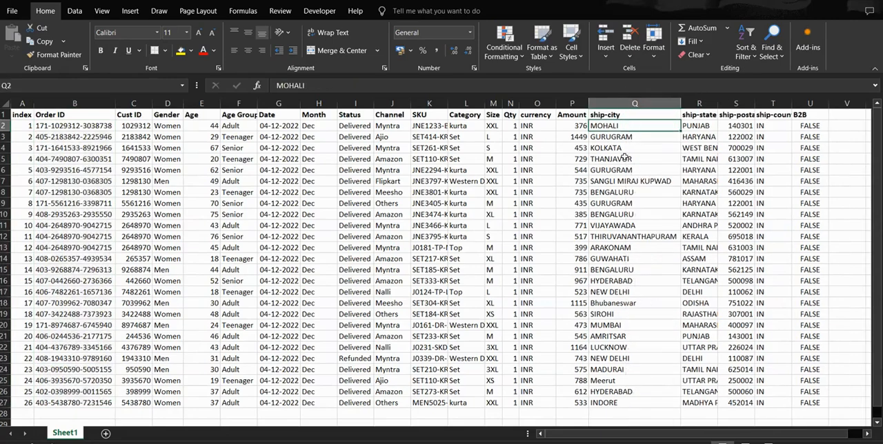
pyautogui.doubleClick(718, 103)
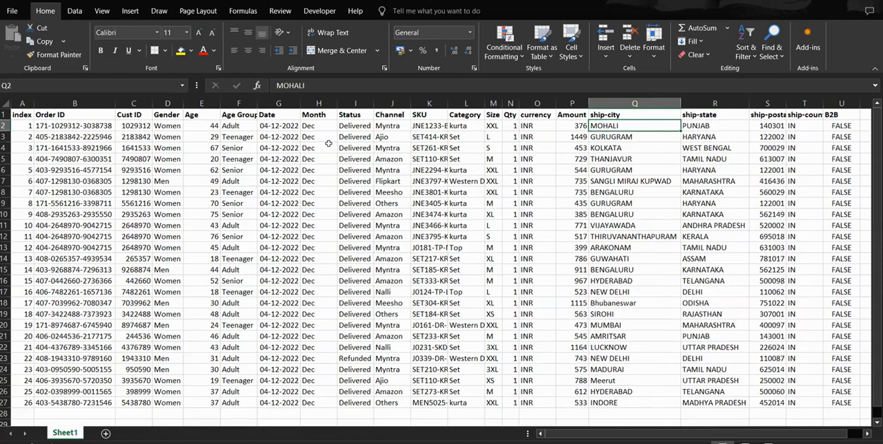
pyautogui.doubleClick(448, 103)
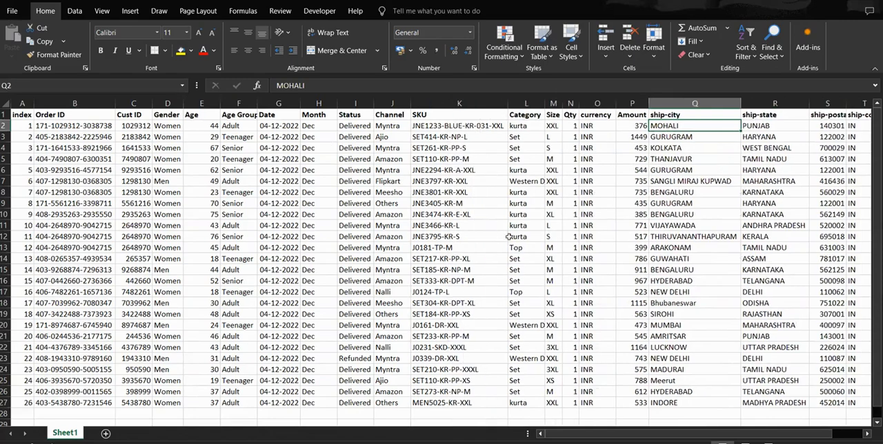
pyautogui.doubleClick(543, 102)
# Step: Italicize the Category values in L2:L27
pyautogui.moveTo(517, 127); pyautogui.dragTo(527, 405)
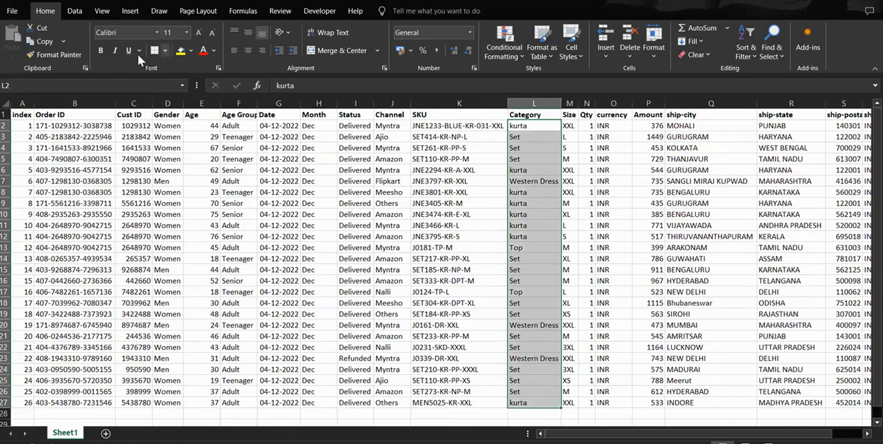
pyautogui.click(115, 50)
pyautogui.click(530, 137)
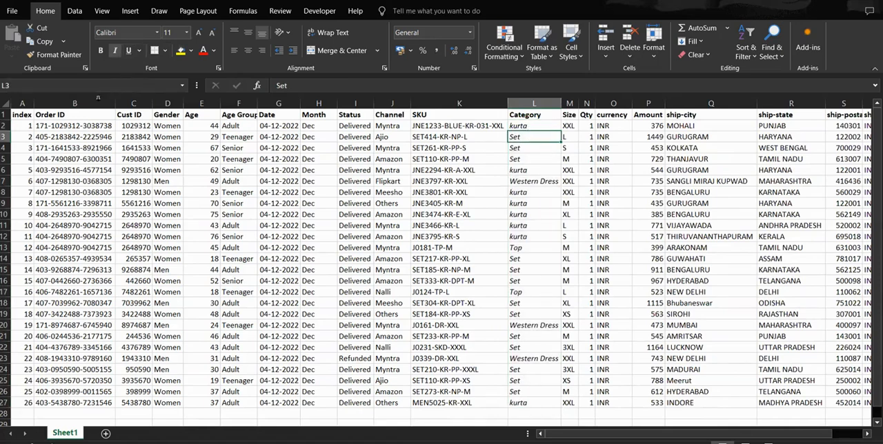
# Step: Insert a blank row above the header row of the sales table
pyautogui.click(6, 115)
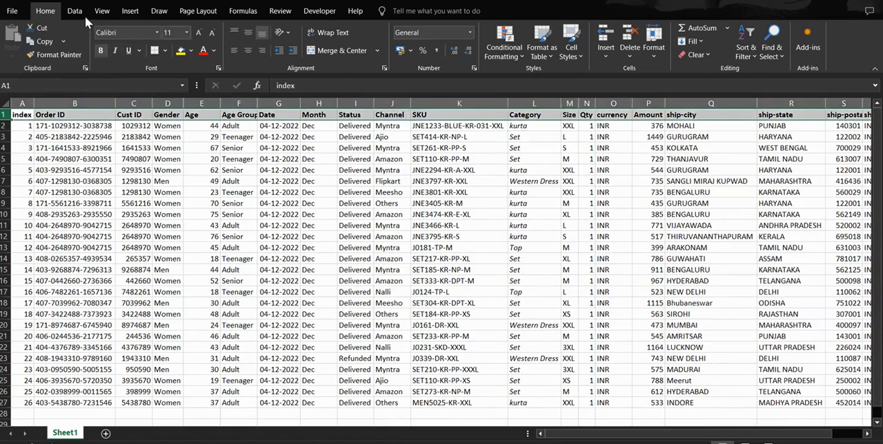
pyautogui.click(133, 12)
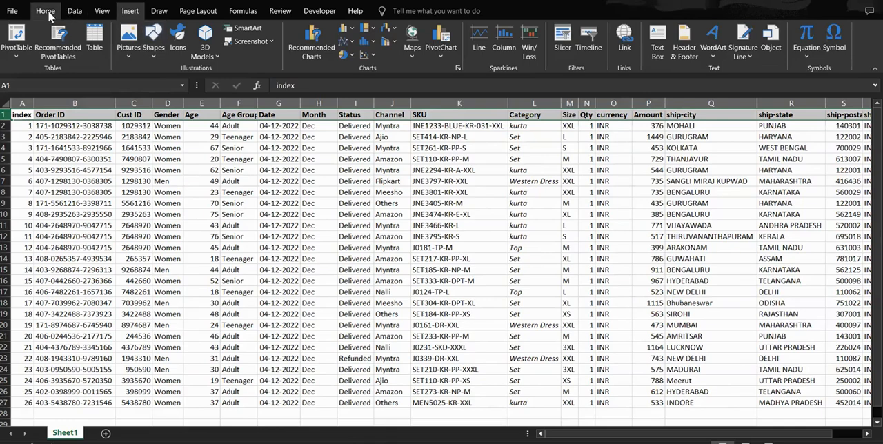
pyautogui.click(43, 10)
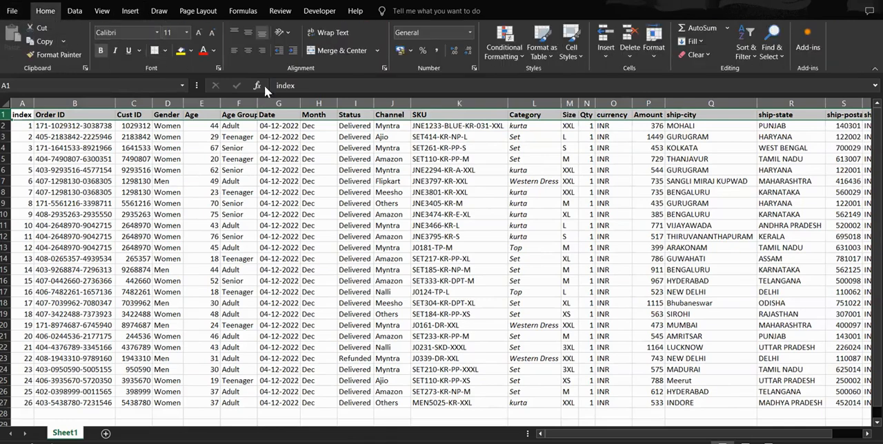
pyautogui.click(606, 36)
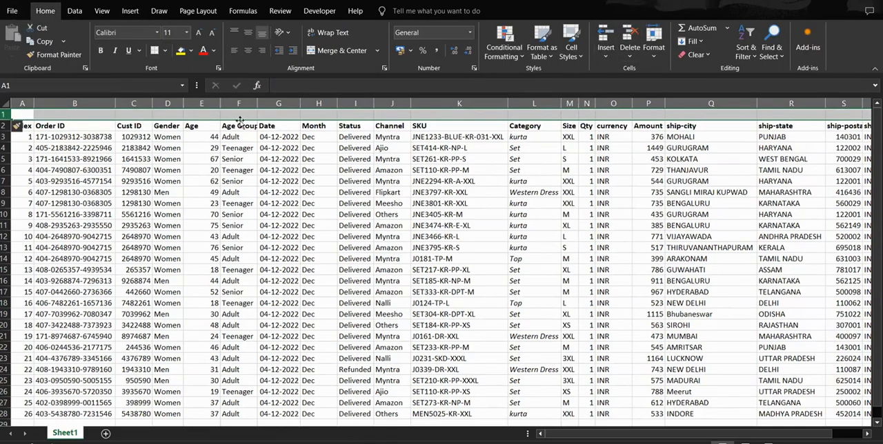
# Step: Enter the title "Sales data" in cell F1 of the blank first row
pyautogui.click(236, 113)
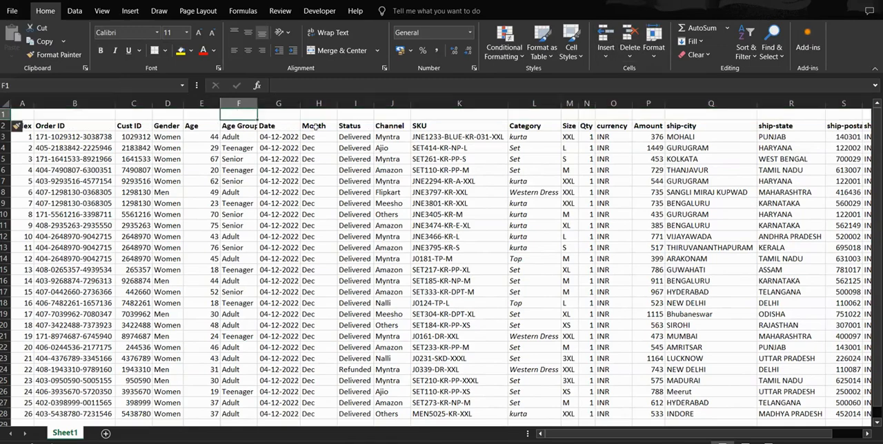
pyautogui.write('Sales')
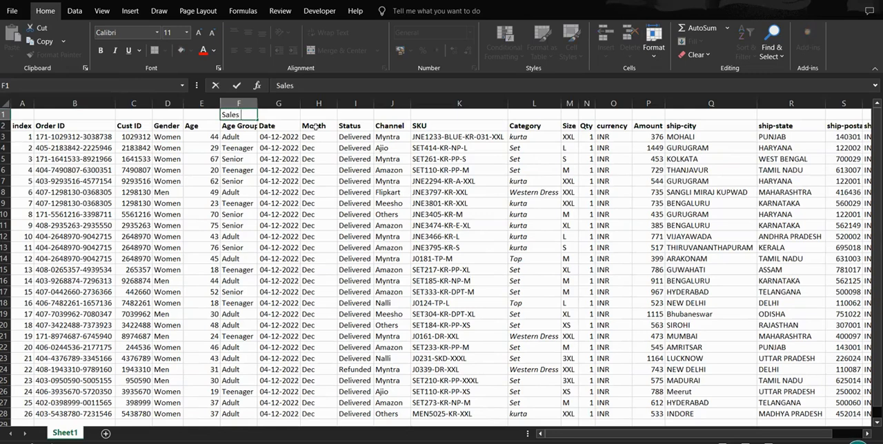
pyautogui.write(' data')
pyautogui.press('Return')
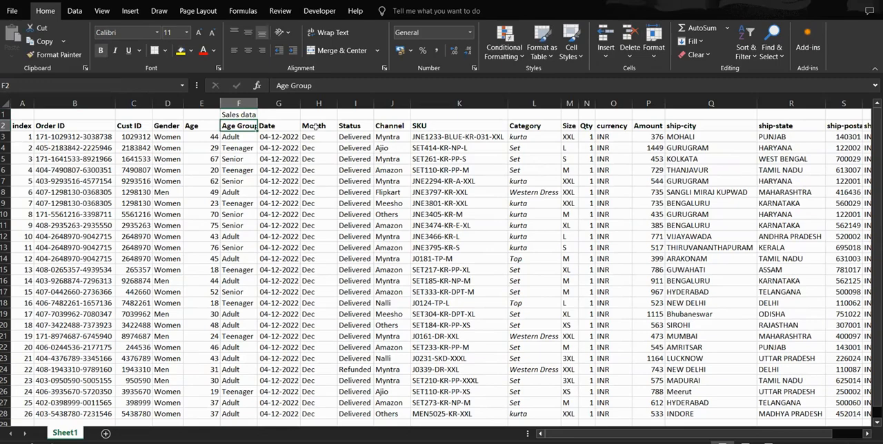
# Step: Merge and center the title across A1:U1 and set its font size to 14
pyautogui.moveTo(22, 116); pyautogui.dragTo(812, 115)
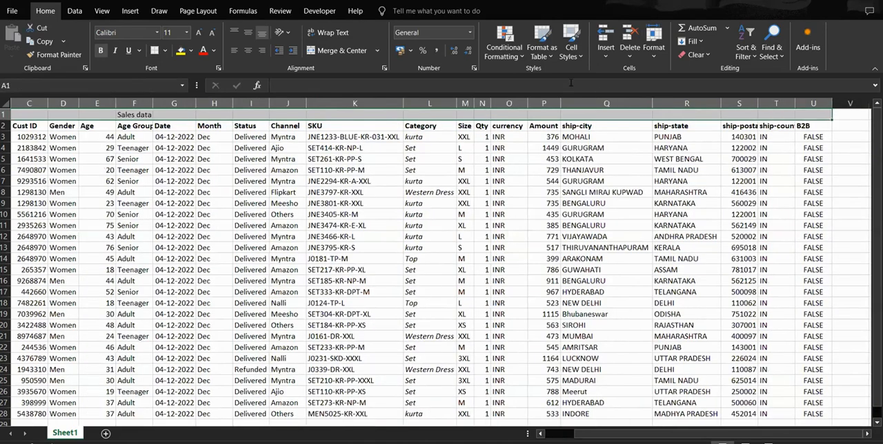
pyautogui.click(345, 52)
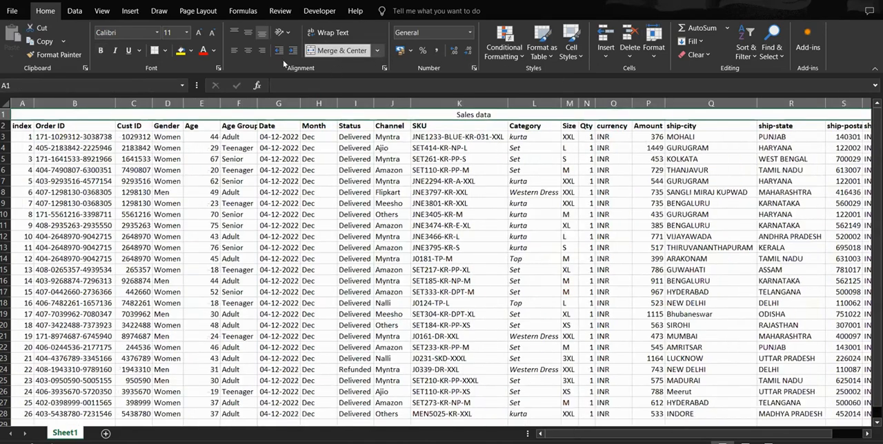
pyautogui.click(175, 32)
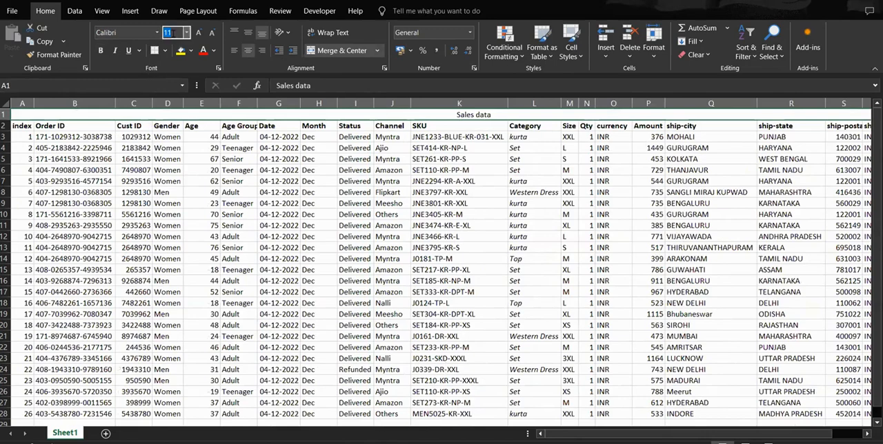
pyautogui.write('14')
pyautogui.press('Return')
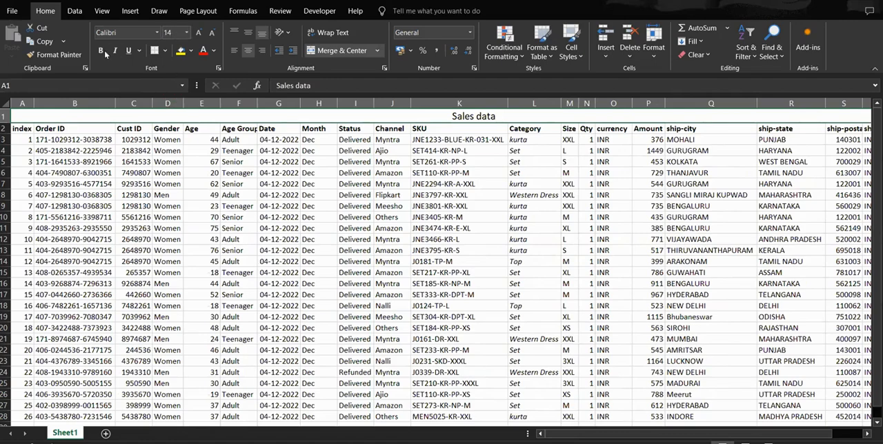
# Step: Make the merged Sales data title bold and underlined, in the Times New Roman font
pyautogui.click(102, 51)
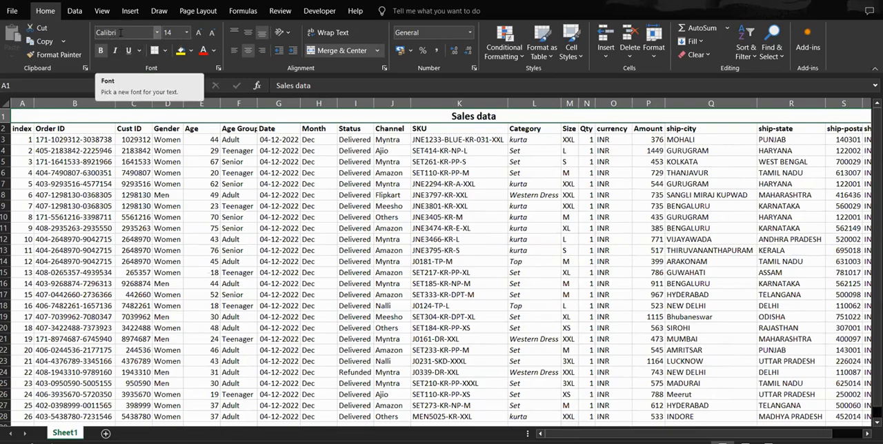
pyautogui.click(145, 35)
pyautogui.write('Times New Roman')
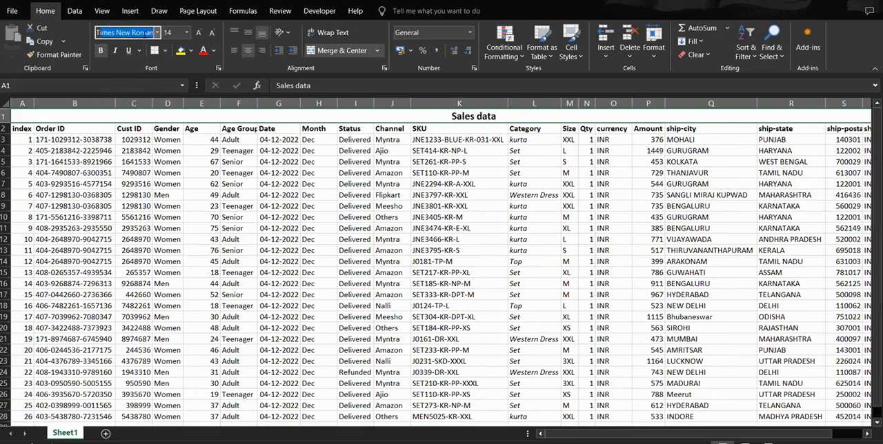
pyautogui.press('Return')
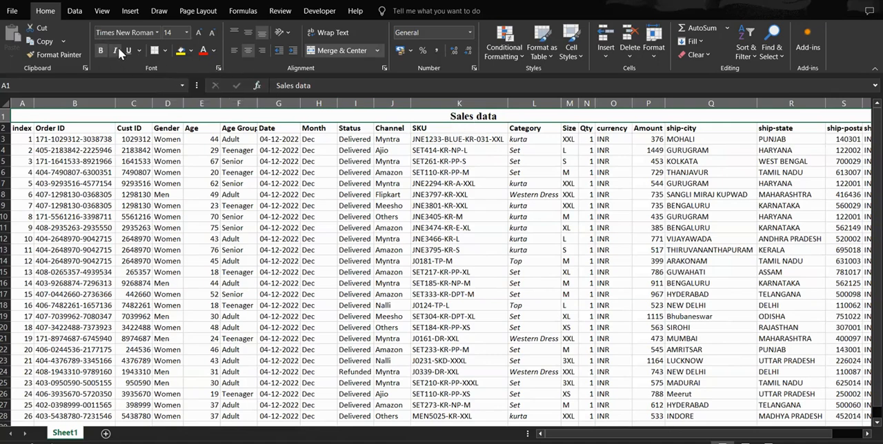
pyautogui.click(511, 161)
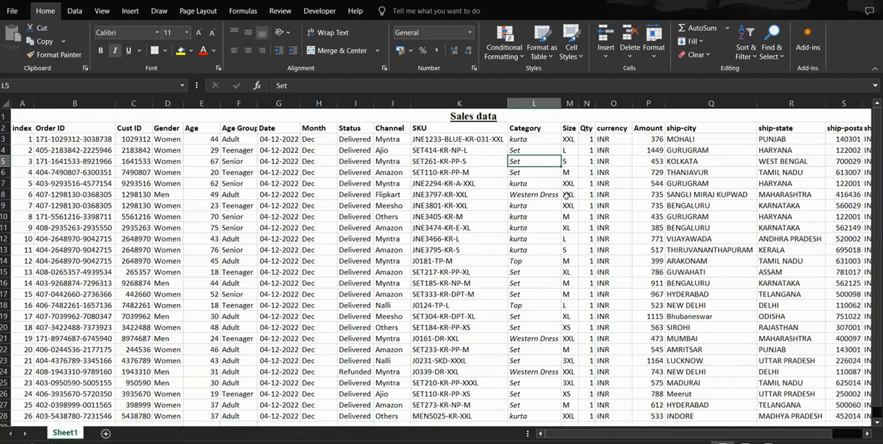
# Step: Increase the font size of the Sales data title in A1 to 18
pyautogui.scroll(3, 442, 262)
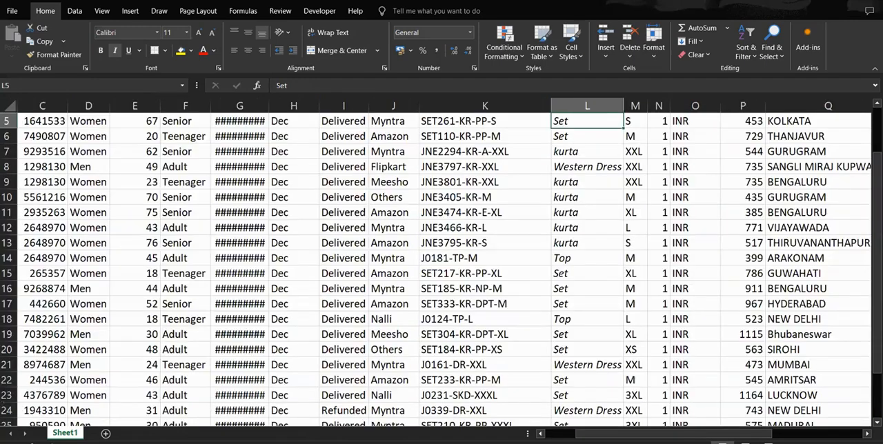
pyautogui.scroll(-3, 441, 262)
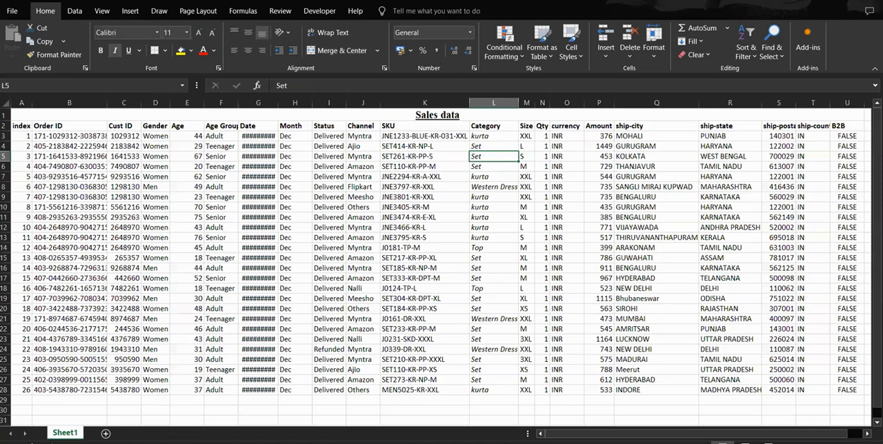
pyautogui.scroll(1, 442, 262)
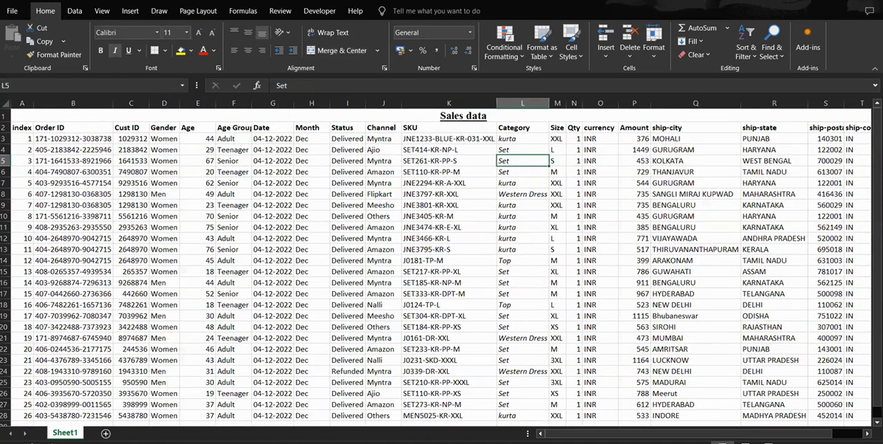
pyautogui.scroll(1, 441, 262)
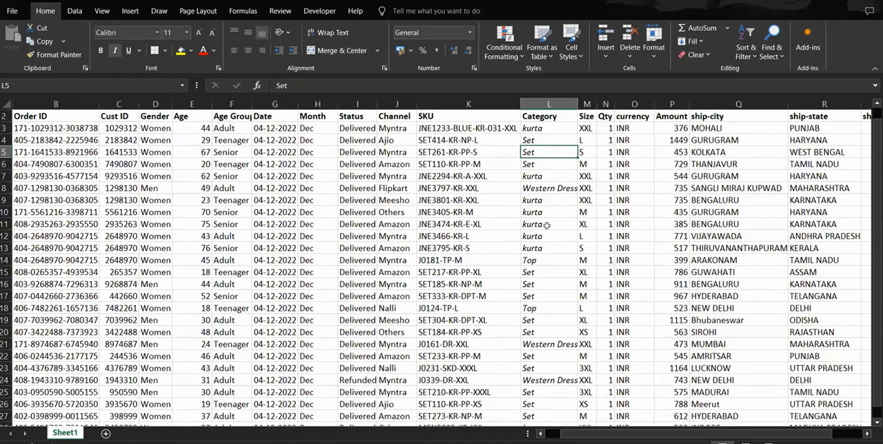
pyautogui.click(498, 225)
pyautogui.hotkey('ctrl', 'Home')
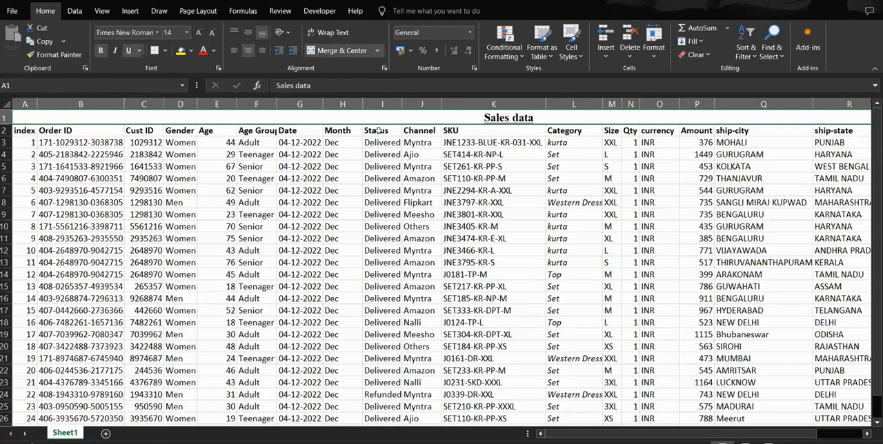
pyautogui.click(199, 33)
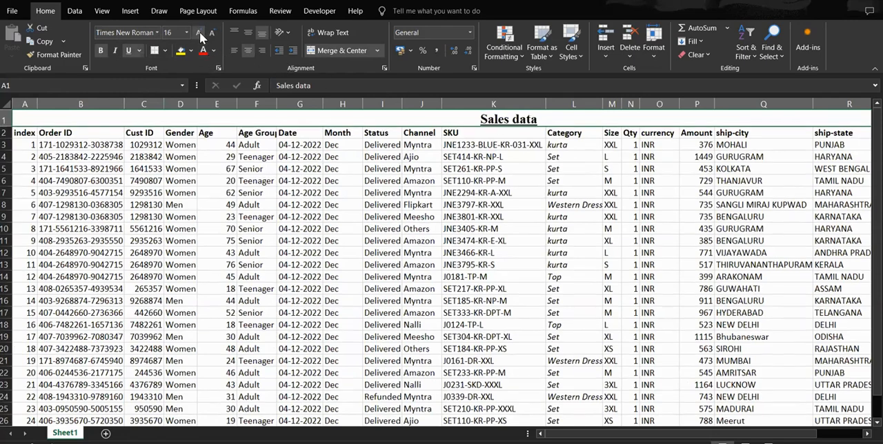
pyautogui.click(199, 33)
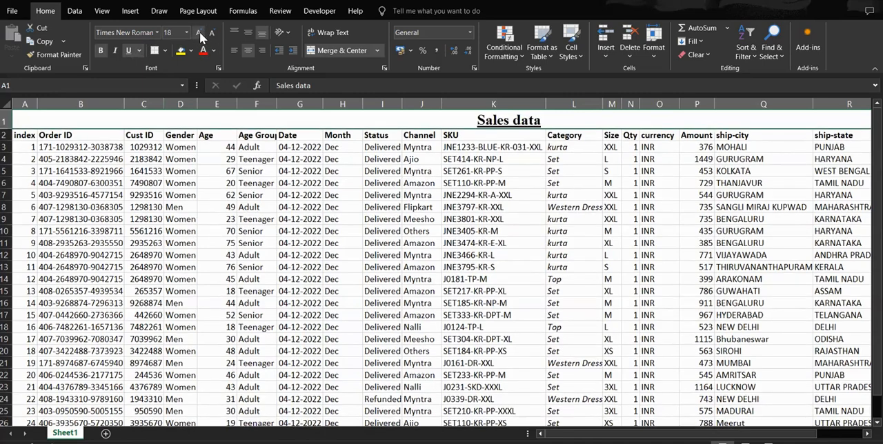
# Step: Increase the Sales data title's font size to 22, and reduce it to 8
pyautogui.click(199, 34)
pyautogui.click(200, 34)
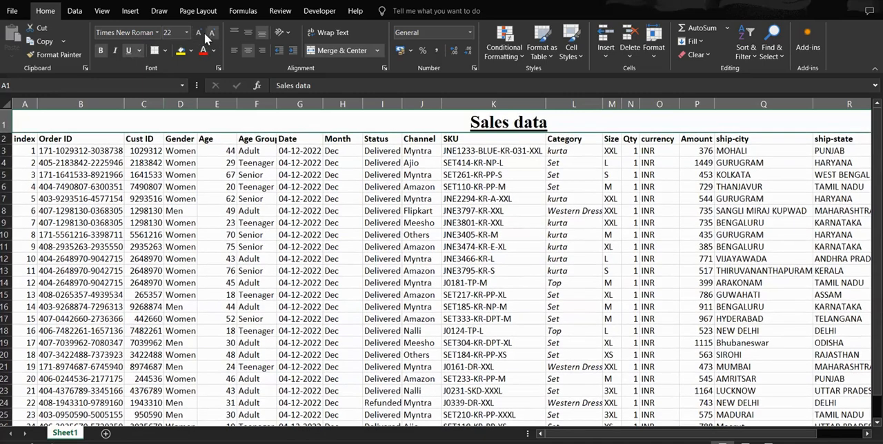
pyautogui.click(212, 34)
pyautogui.click(212, 35)
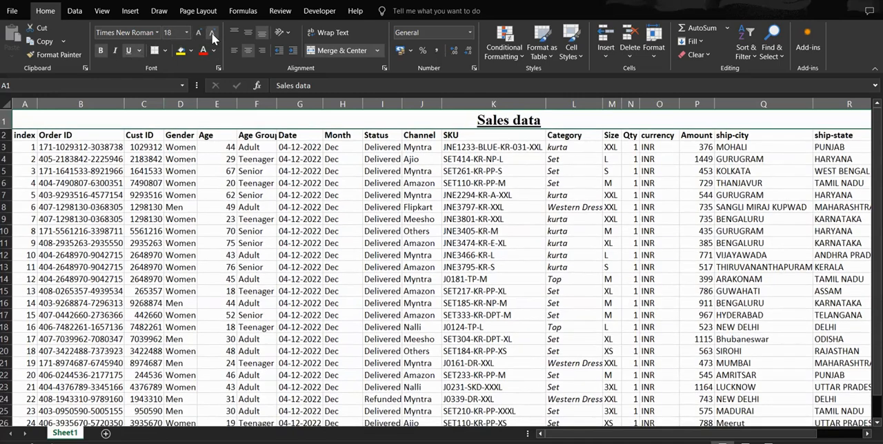
pyautogui.click(212, 34)
pyautogui.click(212, 35)
pyautogui.click(212, 35)
pyautogui.click(212, 34)
pyautogui.click(212, 35)
pyautogui.click(212, 36)
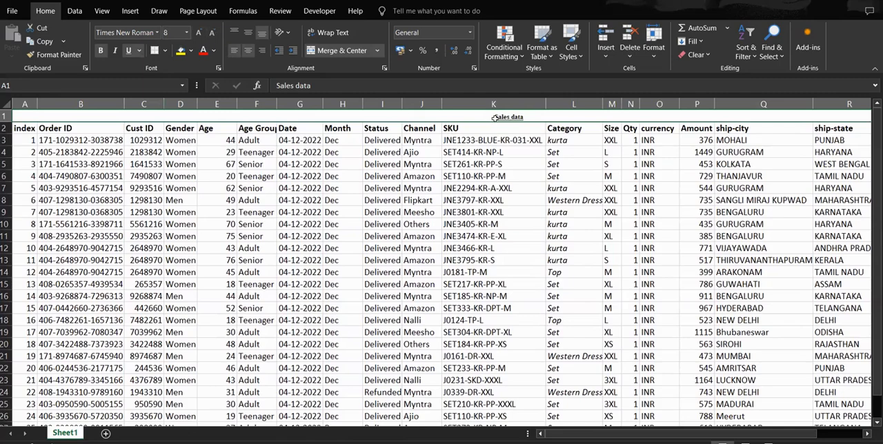
# Step: Increase the font size of the merged Sales data title to 72
pyautogui.click(198, 34)
pyautogui.click(199, 34)
pyautogui.click(199, 34)
pyautogui.click(198, 34)
pyautogui.click(199, 34)
pyautogui.click(199, 34)
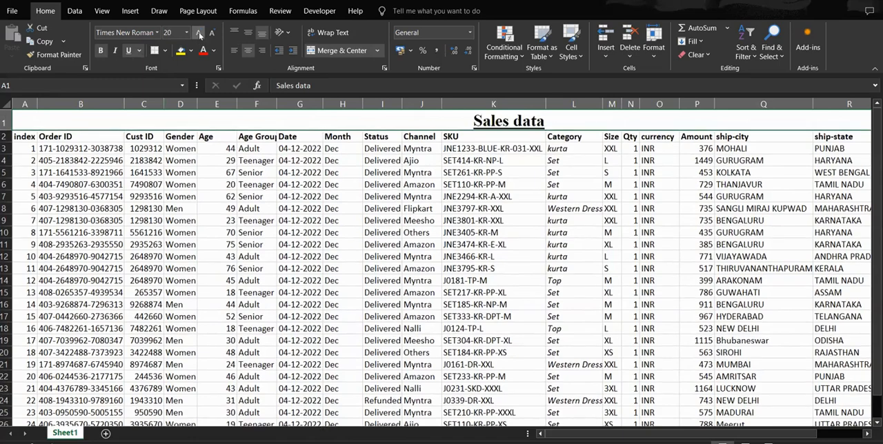
pyautogui.click(198, 34)
pyautogui.click(199, 33)
pyautogui.click(199, 34)
pyautogui.click(199, 33)
pyautogui.click(199, 34)
pyautogui.click(199, 34)
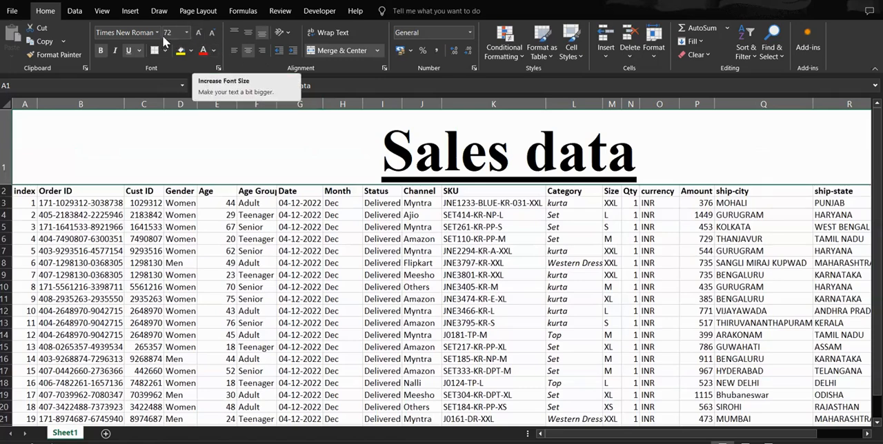
# Step: Decrease the font size of the merged Sales data title to 16
pyautogui.click(214, 36)
pyautogui.click(213, 35)
pyautogui.click(213, 36)
pyautogui.click(213, 35)
pyautogui.click(214, 35)
pyautogui.click(213, 35)
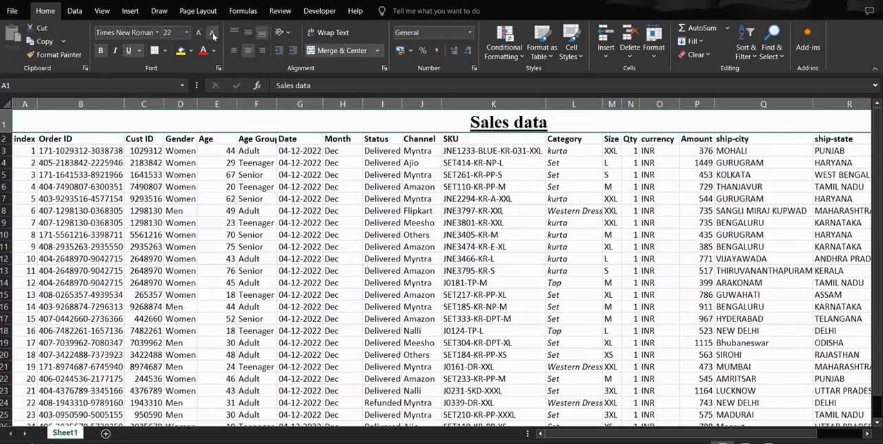
pyautogui.click(213, 35)
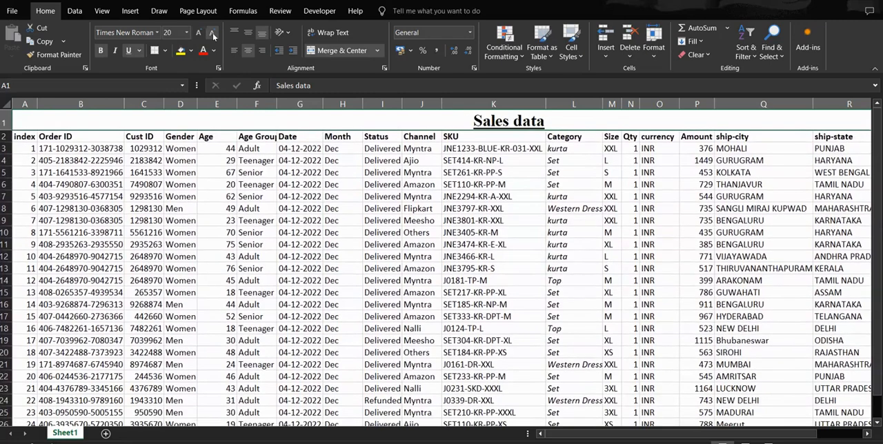
pyautogui.click(213, 35)
pyautogui.click(213, 36)
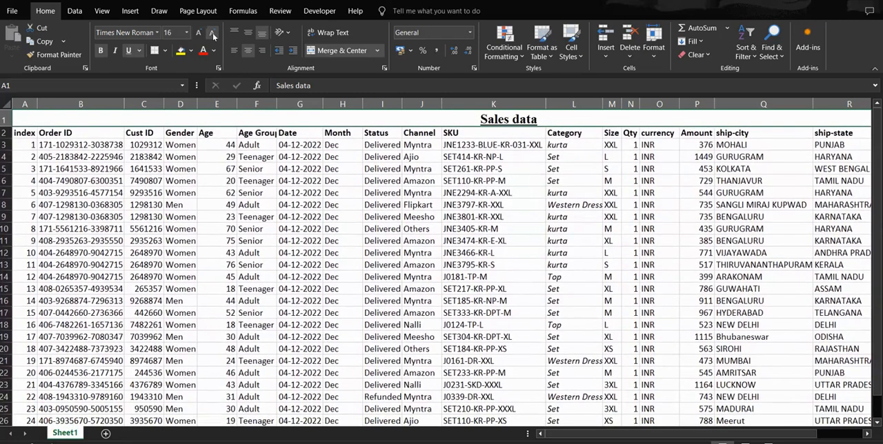
# Step: Decrease the font size of the Senior entry in cell F7 by two steps
pyautogui.click(485, 154)
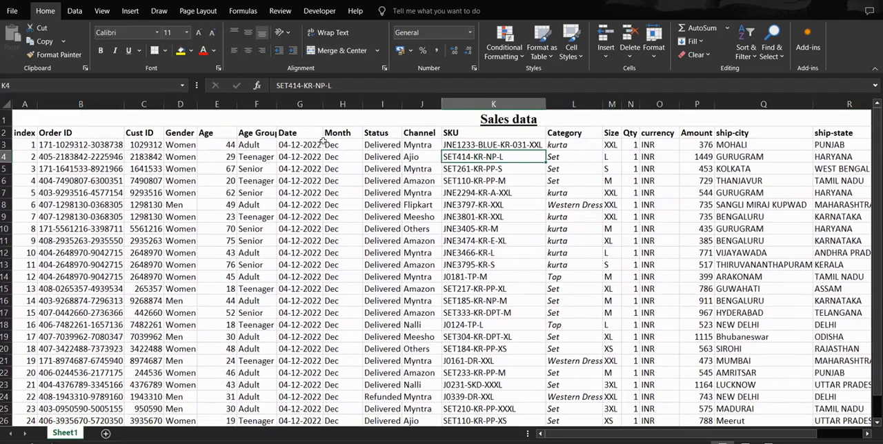
pyautogui.click(171, 33)
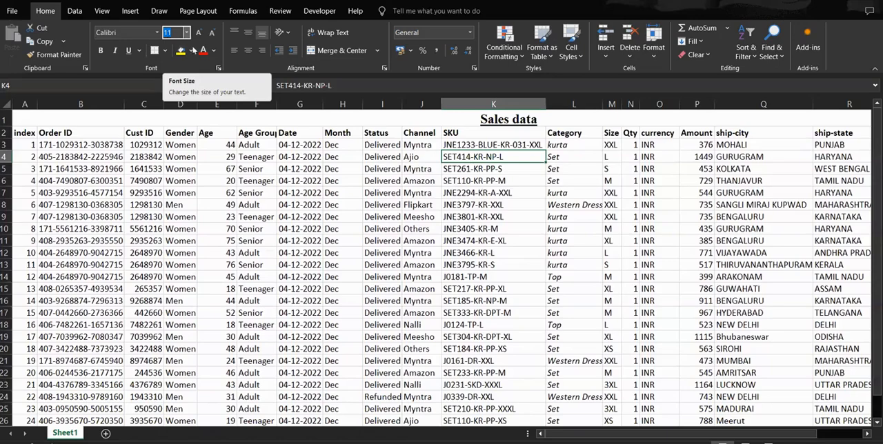
pyautogui.click(256, 193)
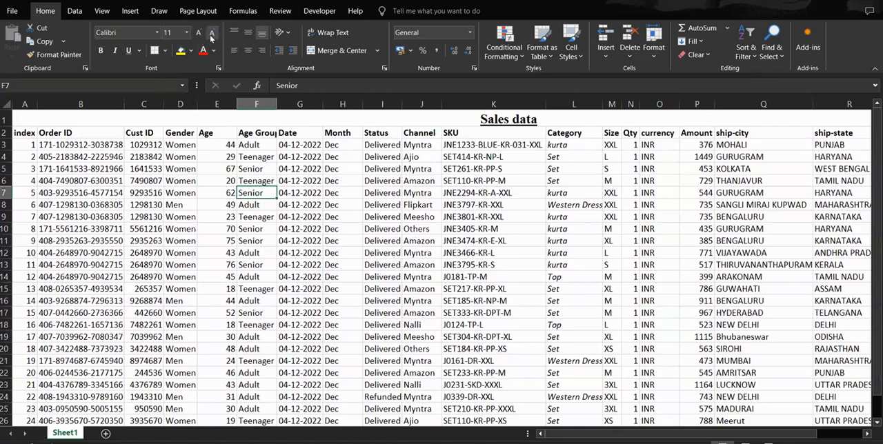
pyautogui.click(211, 33)
pyautogui.click(212, 33)
# Step: Reduce the Sales data title's font size to 14, and increase it to 20
pyautogui.click(514, 120)
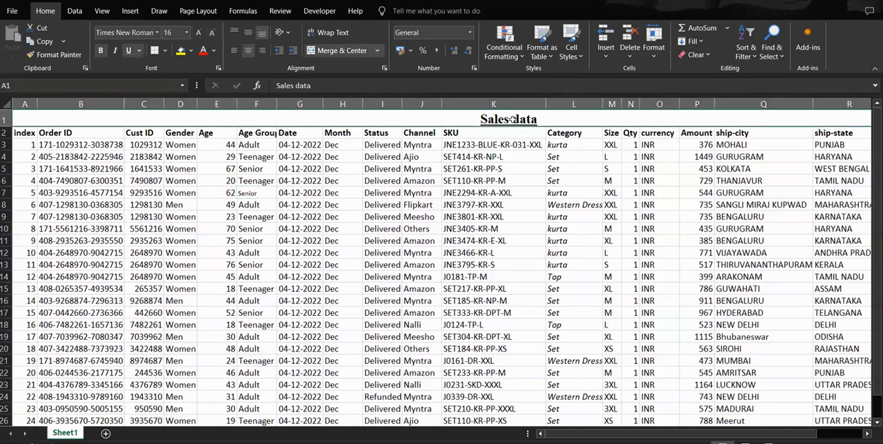
pyautogui.click(211, 32)
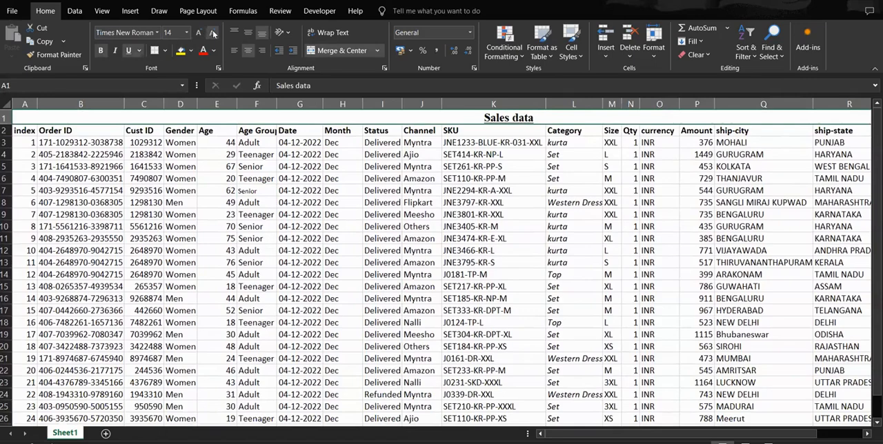
pyautogui.click(199, 32)
pyautogui.click(198, 33)
pyautogui.click(198, 33)
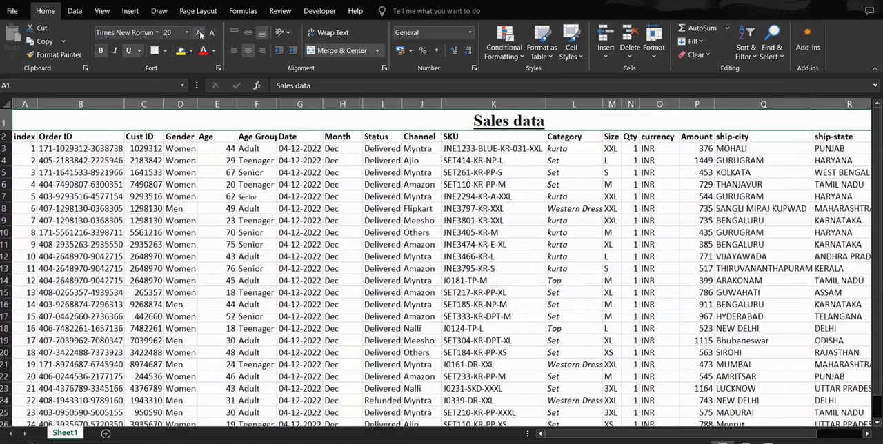
pyautogui.click(414, 172)
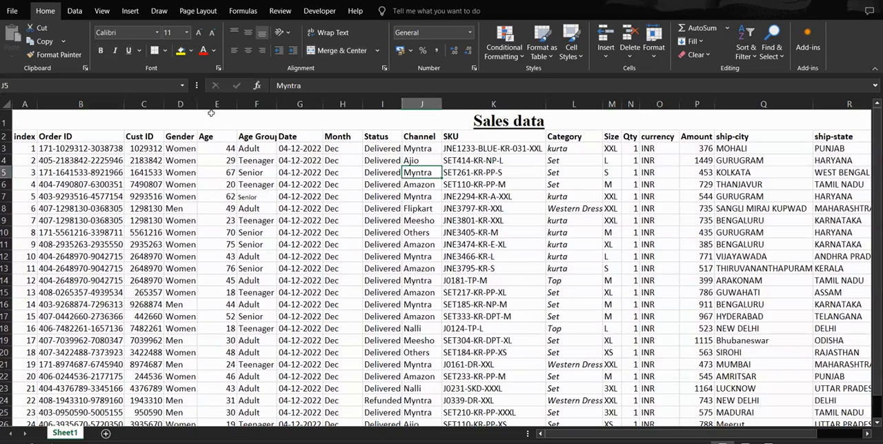
# Step: Fill the merged Sales data title cell with the standard light blue color
pyautogui.click(487, 121)
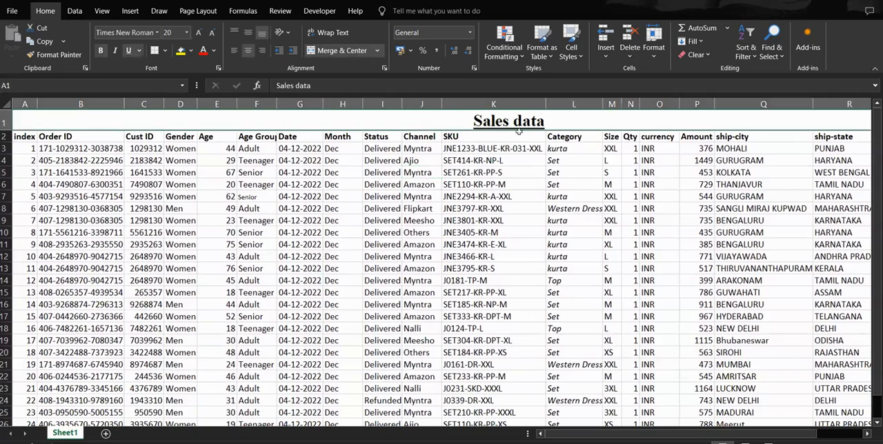
pyautogui.click(749, 177)
pyautogui.click(527, 123)
pyautogui.click(191, 51)
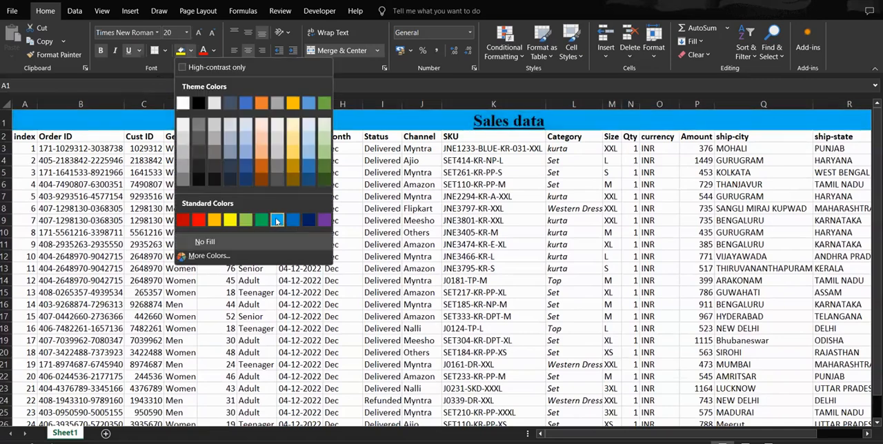
pyautogui.click(277, 221)
pyautogui.click(485, 160)
pyautogui.click(473, 122)
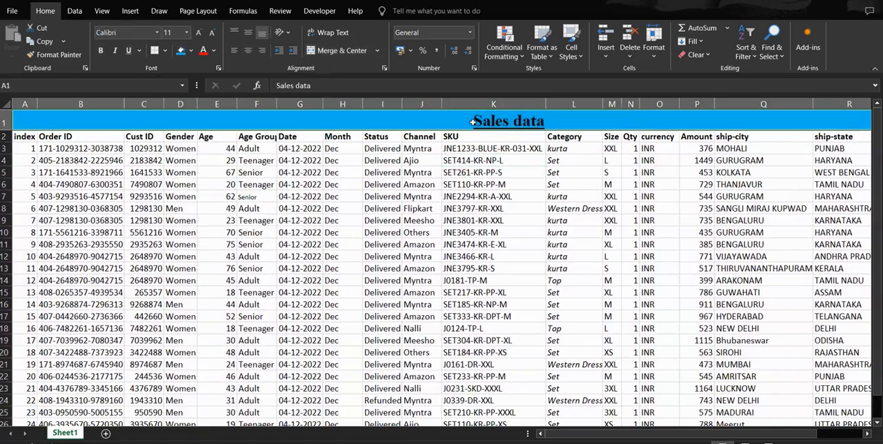
# Step: Set the font color of the Sales data title to standard Red
pyautogui.rightClick(458, 120)
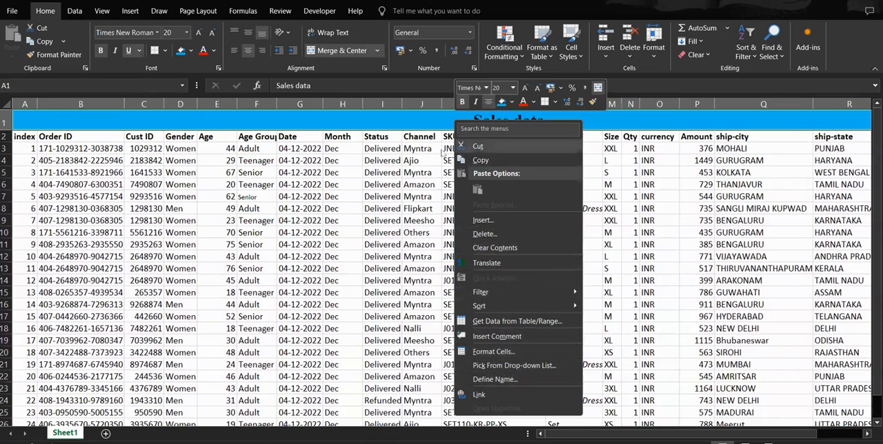
pyautogui.click(429, 125)
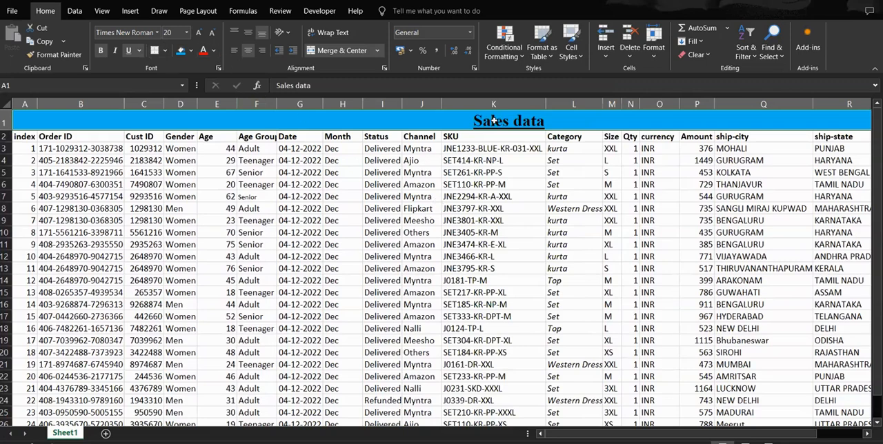
pyautogui.click(214, 51)
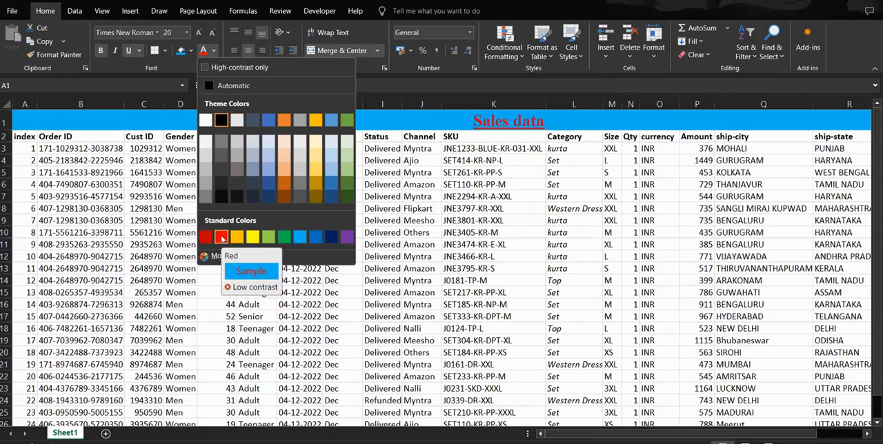
pyautogui.click(221, 237)
pyautogui.click(494, 183)
pyautogui.click(490, 120)
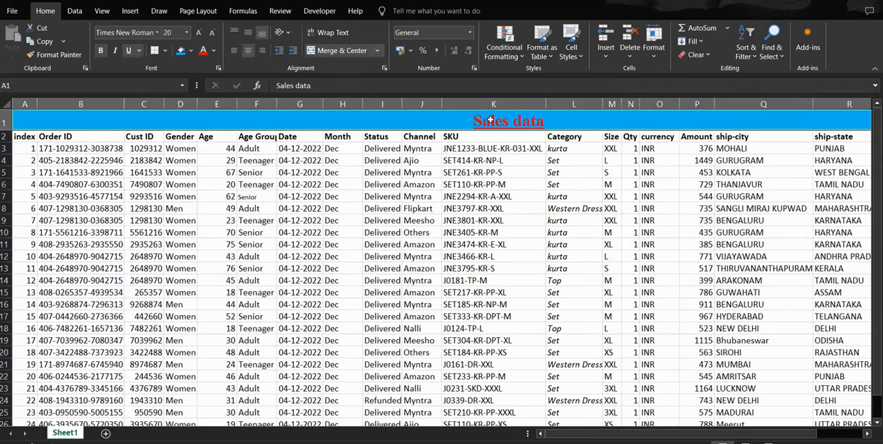
# Step: Change the Sales data title's font color to the darkest orange (brown) theme shade
pyautogui.click(214, 51)
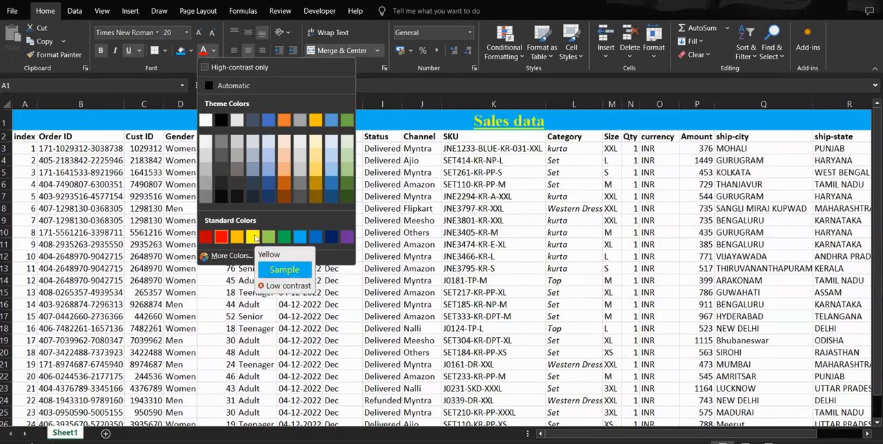
pyautogui.click(284, 197)
pyautogui.click(495, 170)
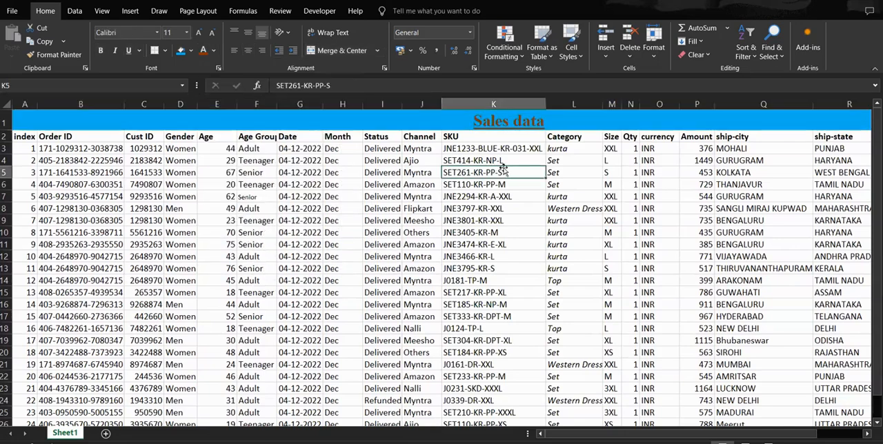
pyautogui.click(436, 120)
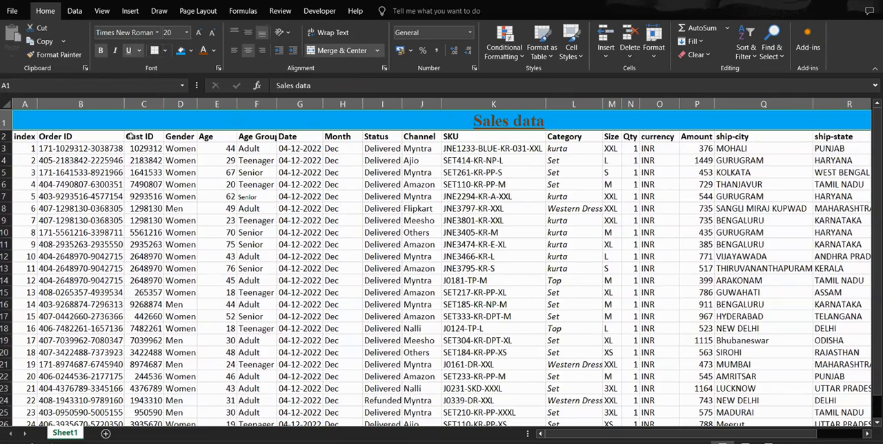
# Step: Widen the Order ID column B and the index column A slightly
pyautogui.moveTo(122, 104); pyautogui.dragTo(135, 104)
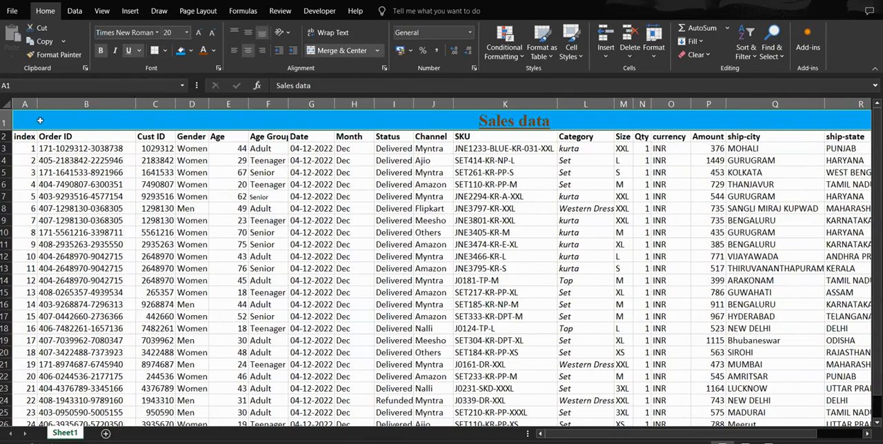
pyautogui.moveTo(36, 105); pyautogui.dragTo(43, 104)
# Step: Center-align the whole index column A, including its header and numbers
pyautogui.click(35, 150)
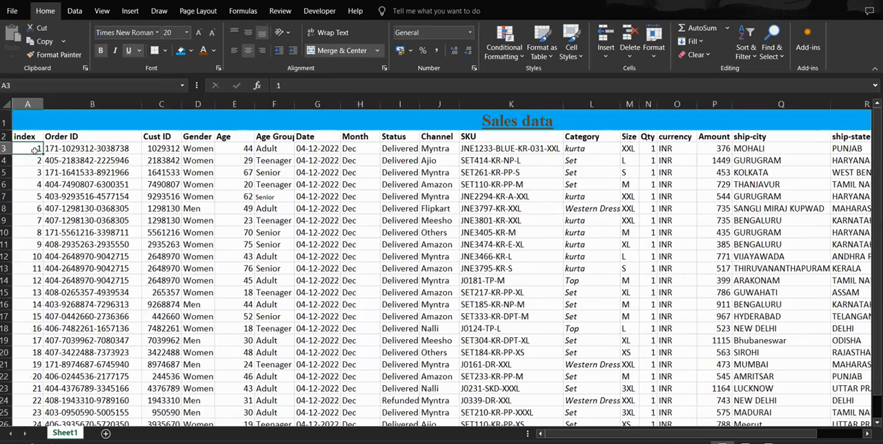
pyautogui.moveTo(34, 150); pyautogui.dragTo(31, 317)
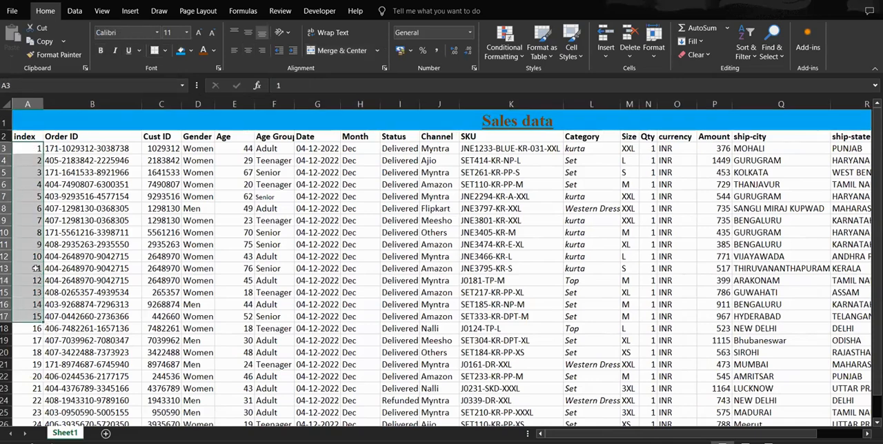
pyautogui.moveTo(35, 268); pyautogui.dragTo(28, 355)
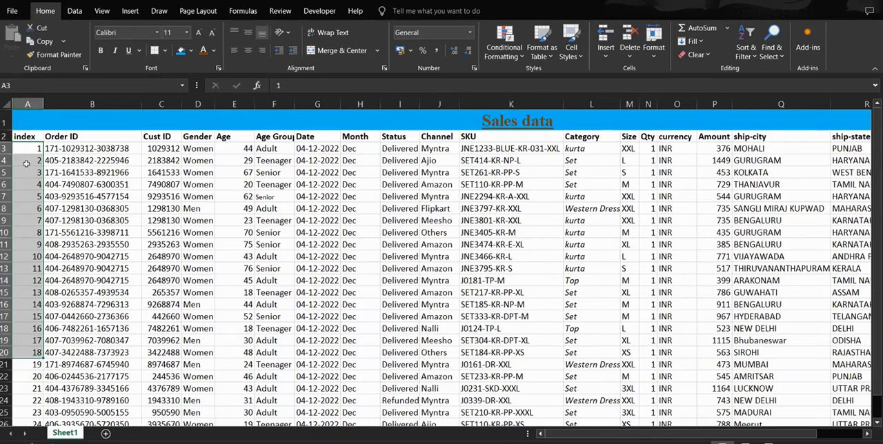
pyautogui.click(27, 104)
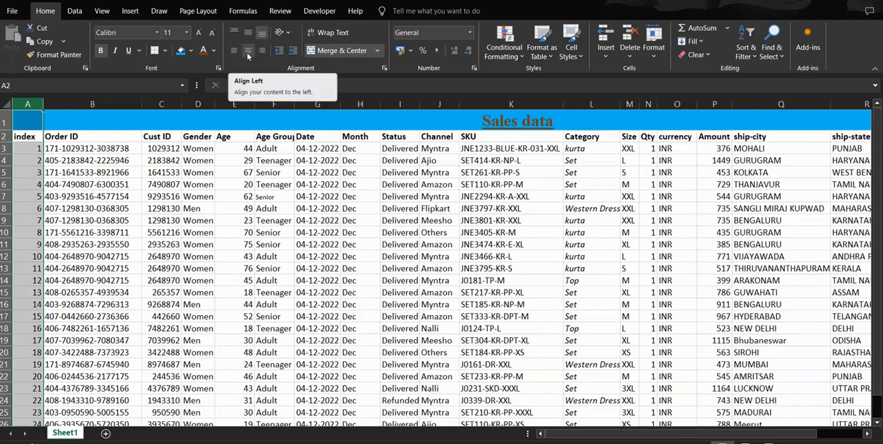
pyautogui.click(238, 53)
pyautogui.click(248, 54)
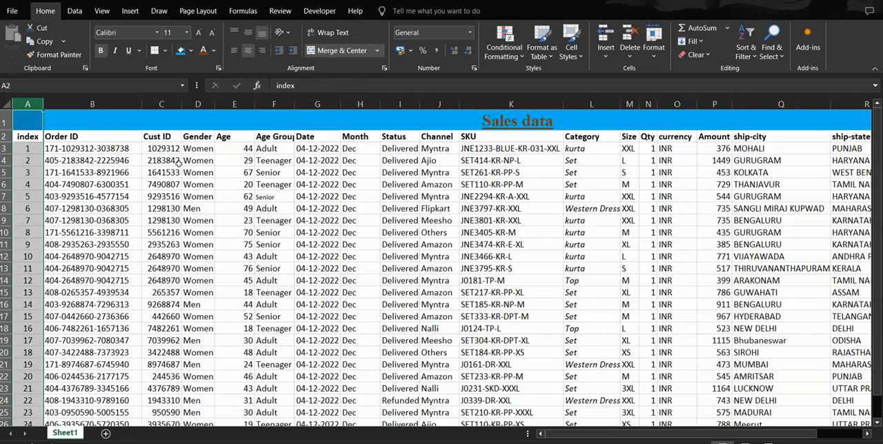
pyautogui.click(26, 149)
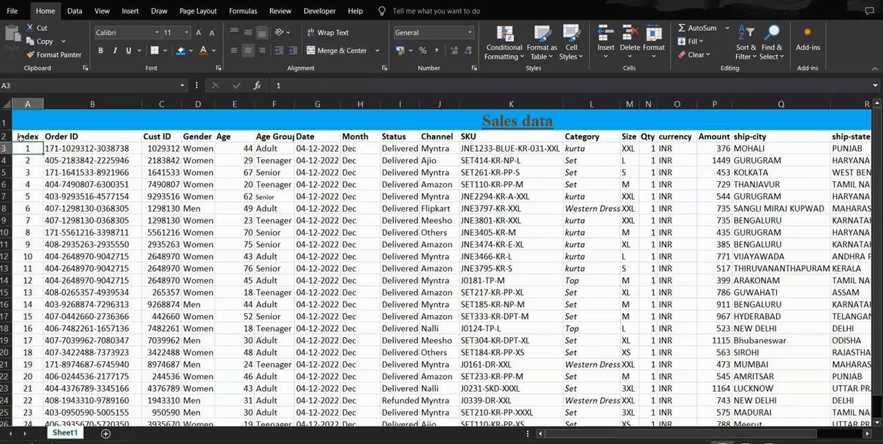
pyautogui.scroll(-1, 79, 192)
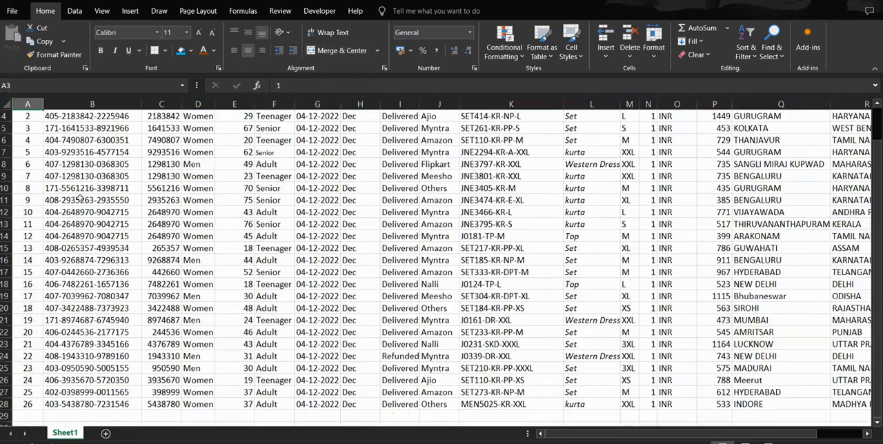
pyautogui.scroll(1, 200, 191)
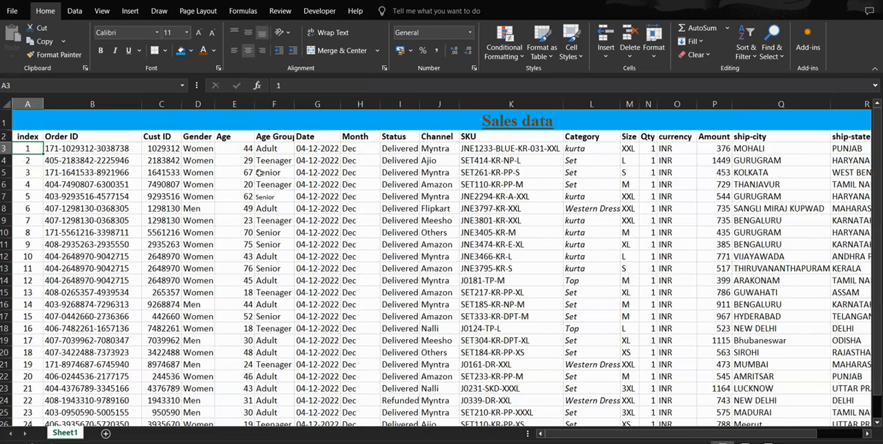
# Step: Widen the Cust ID column C and the Gender column D
pyautogui.moveTo(212, 104)
pyautogui.mouseDown()
pyautogui.moveTo(228, 104)
pyautogui.moveTo(196, 111)
pyautogui.mouseUp()
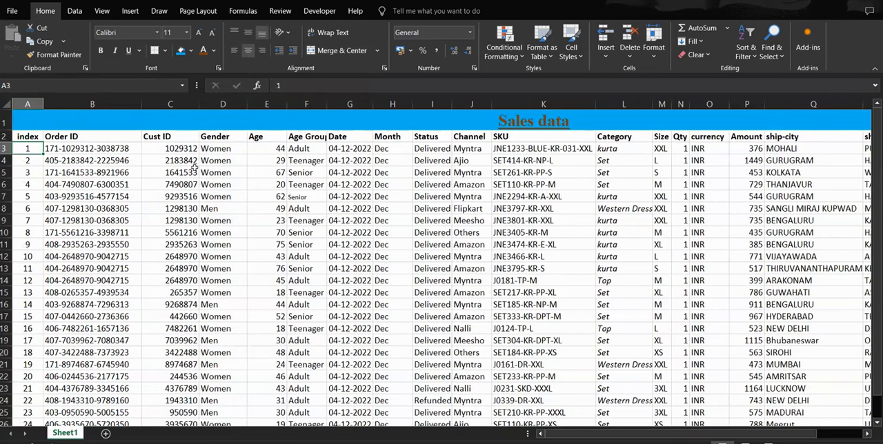
# Step: Center-align the whole Age column E, including its header and values
pyautogui.click(172, 146)
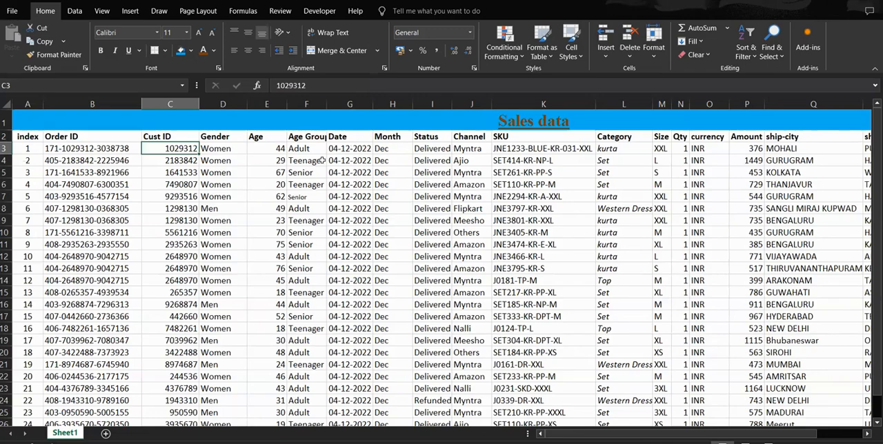
pyautogui.click(271, 101)
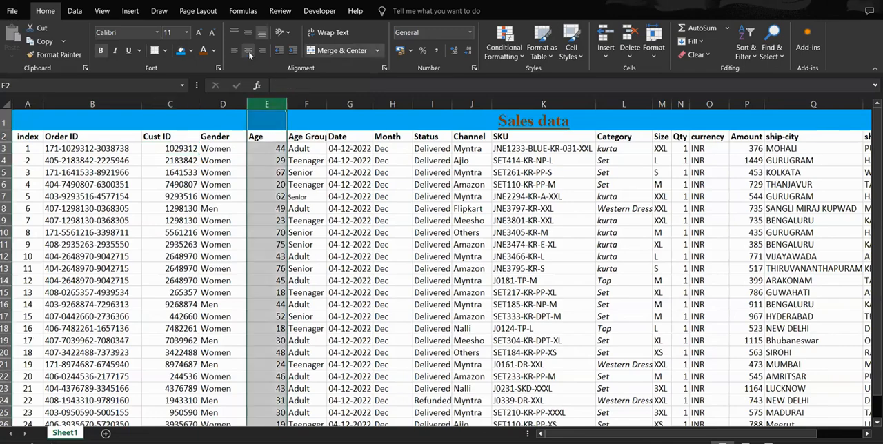
pyautogui.click(248, 50)
pyautogui.scroll(-1, 695, 173)
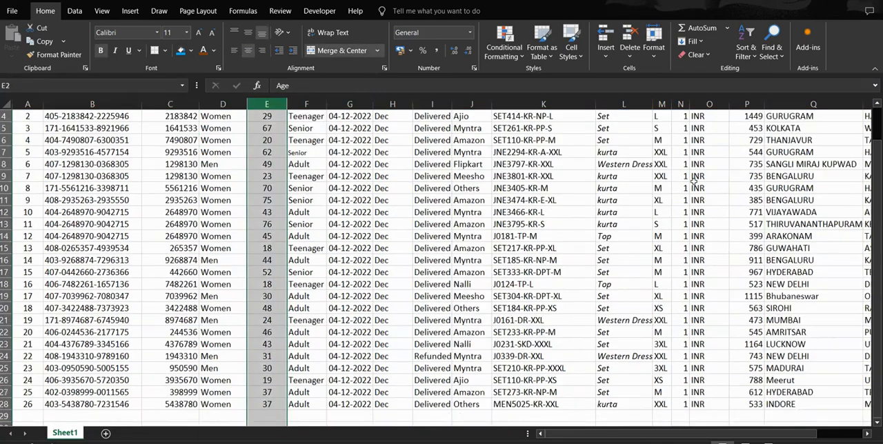
pyautogui.scroll(1, 677, 196)
# Step: Right-align the whole currency column O, including its header and INR entries
pyautogui.click(696, 148)
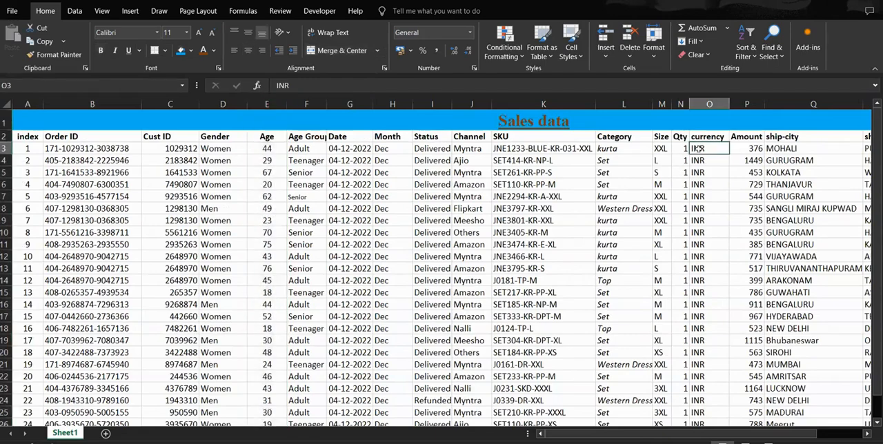
pyautogui.click(681, 151)
pyautogui.click(701, 151)
pyautogui.click(681, 150)
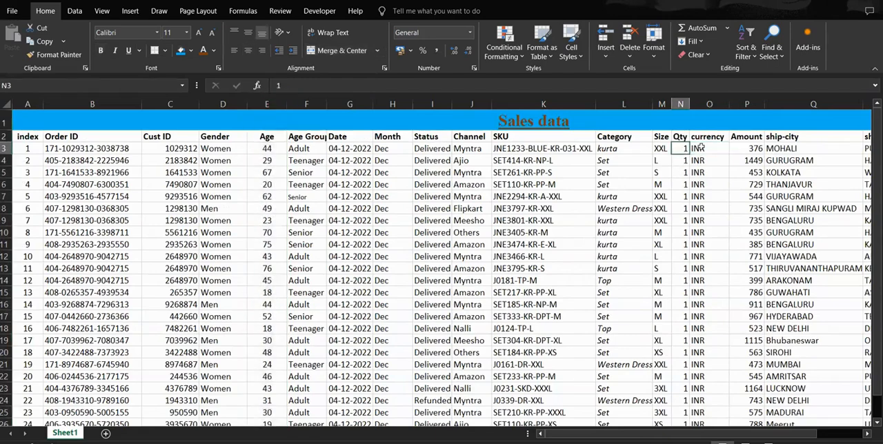
pyautogui.click(707, 146)
pyautogui.click(709, 103)
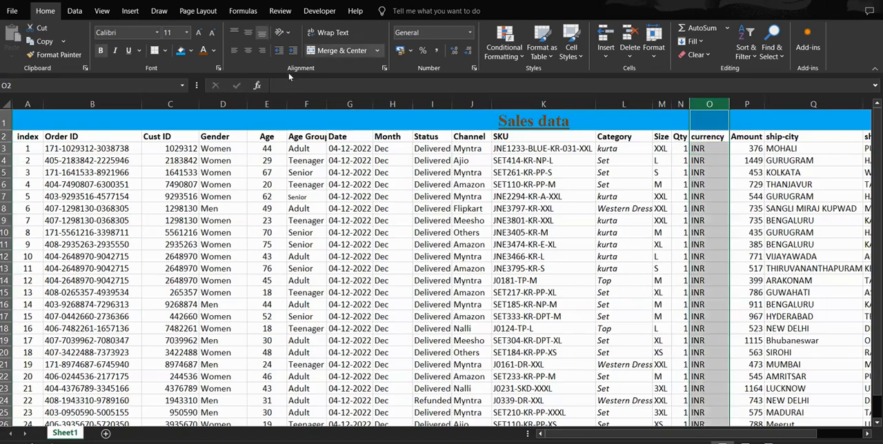
pyautogui.click(263, 51)
pyautogui.click(764, 172)
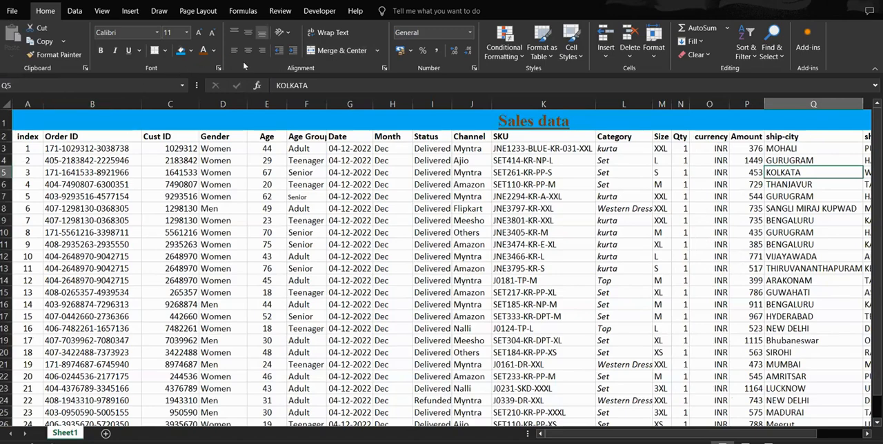
# Step: Increase the height of header row 2 to roughly three times the height of a data row
pyautogui.click(28, 150)
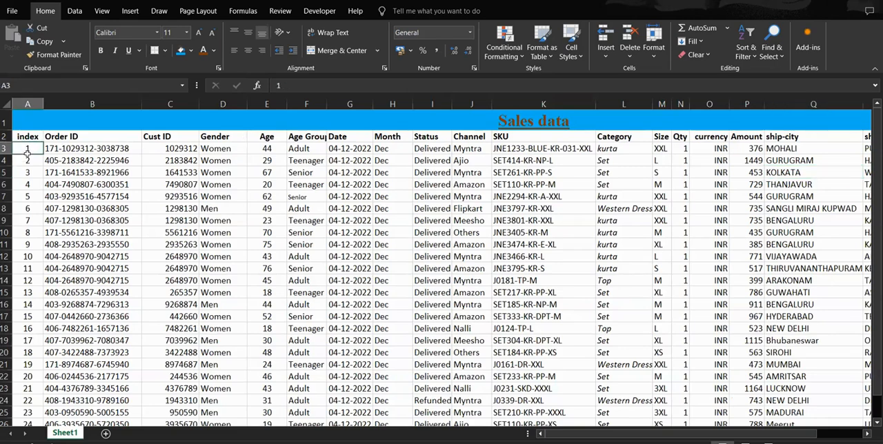
pyautogui.moveTo(28, 154); pyautogui.dragTo(295, 226)
pyautogui.click(167, 150)
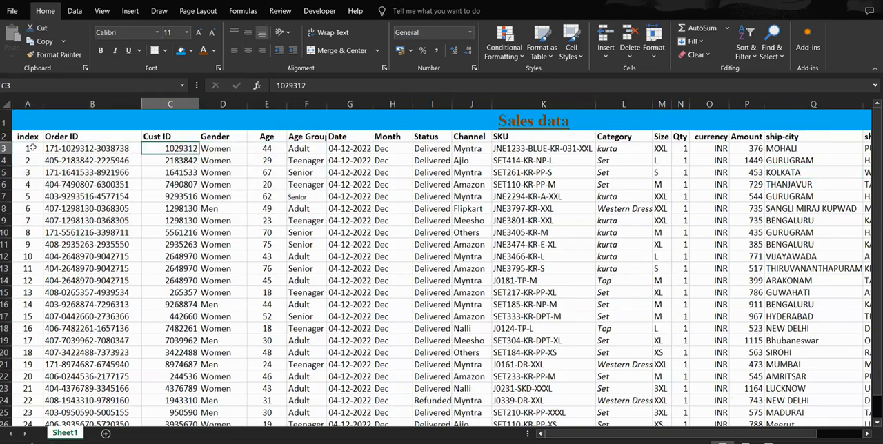
pyautogui.moveTo(7, 142); pyautogui.dragTo(714, 140)
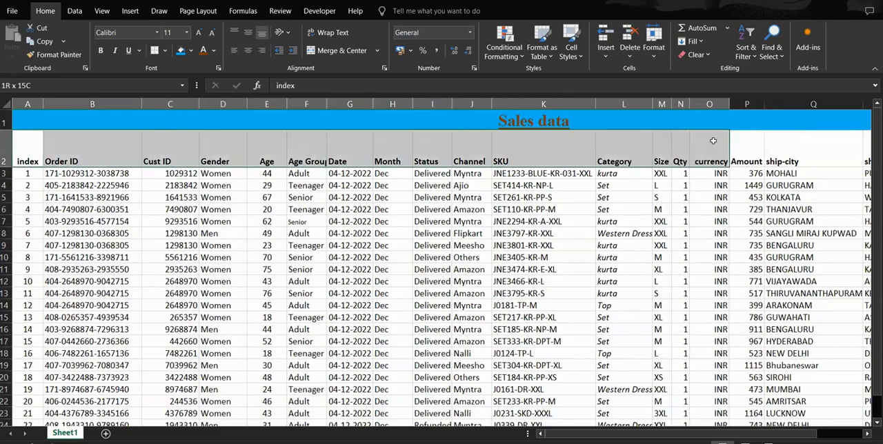
pyautogui.click(714, 144)
# Step: Try top and bottom vertical alignment on header cells A2 through U2, and settle on middle alignment
pyautogui.moveTo(24, 159); pyautogui.dragTo(710, 162)
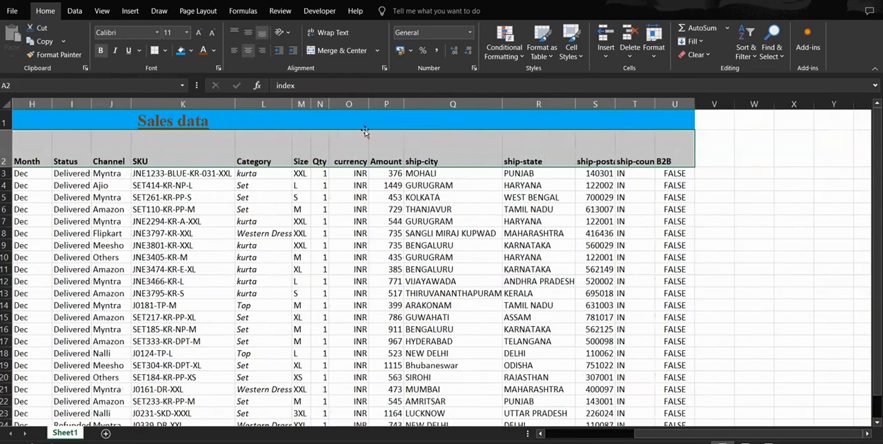
pyautogui.click(247, 32)
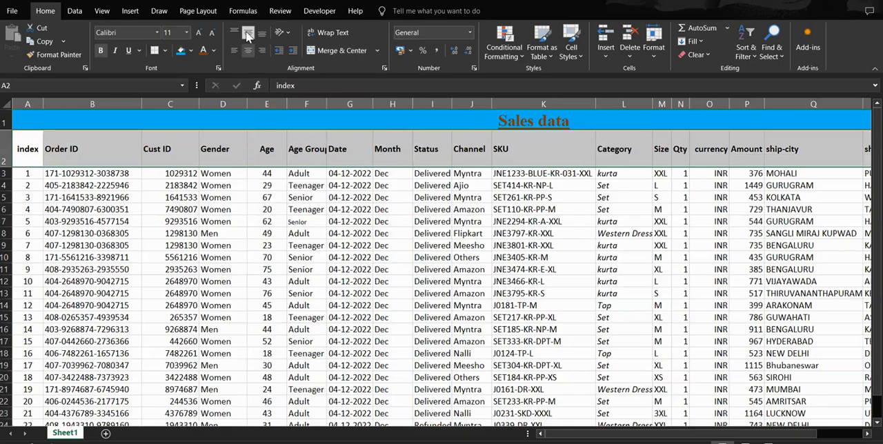
pyautogui.click(233, 32)
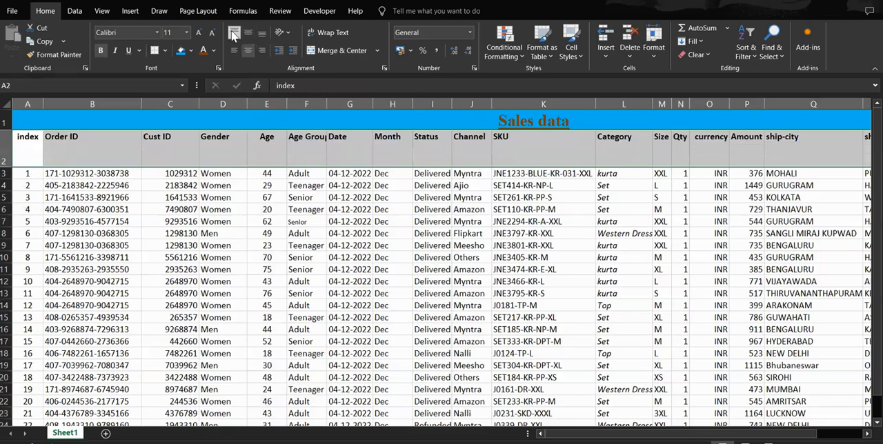
pyautogui.click(248, 33)
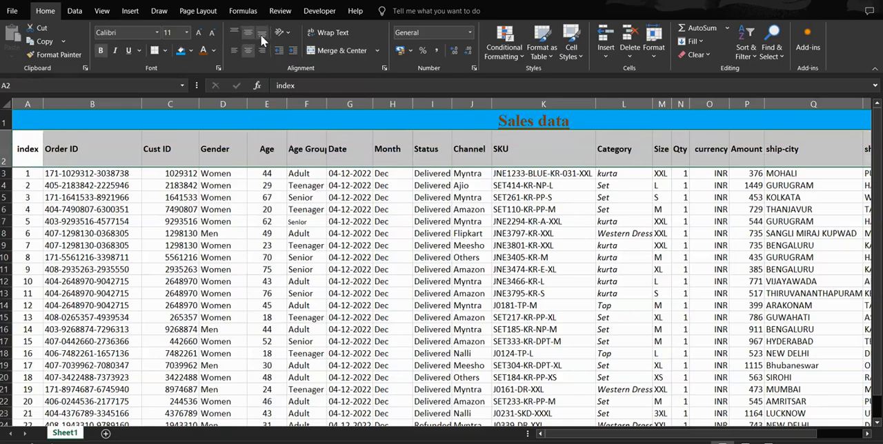
pyautogui.click(262, 33)
pyautogui.click(250, 32)
pyautogui.click(138, 153)
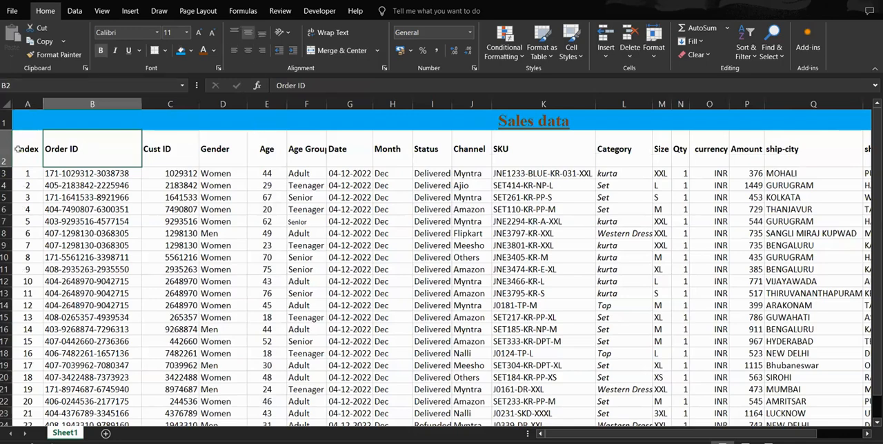
# Step: Fill the header cells from index to B2B in row 2 with the medium-light orange theme shade
pyautogui.moveTo(15, 148); pyautogui.dragTo(850, 147)
pyautogui.moveTo(764, 150); pyautogui.dragTo(723, 147)
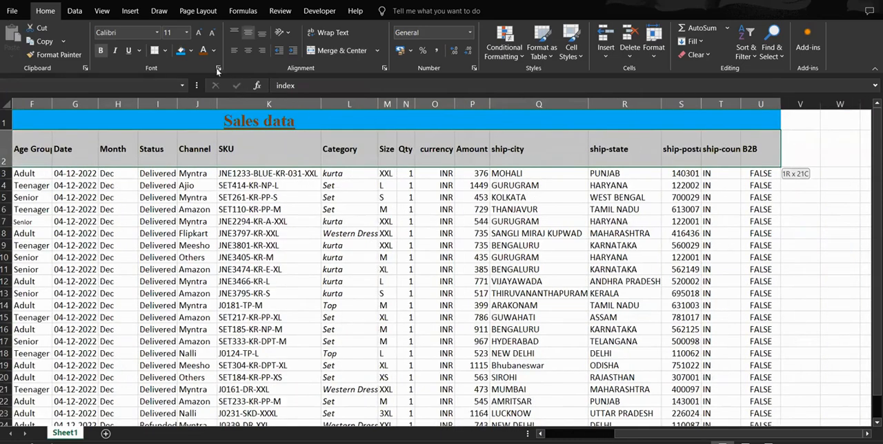
pyautogui.click(191, 51)
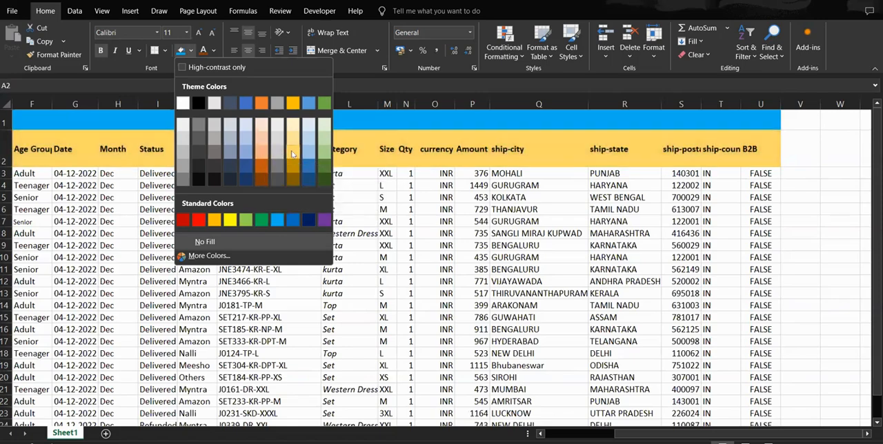
pyautogui.click(262, 153)
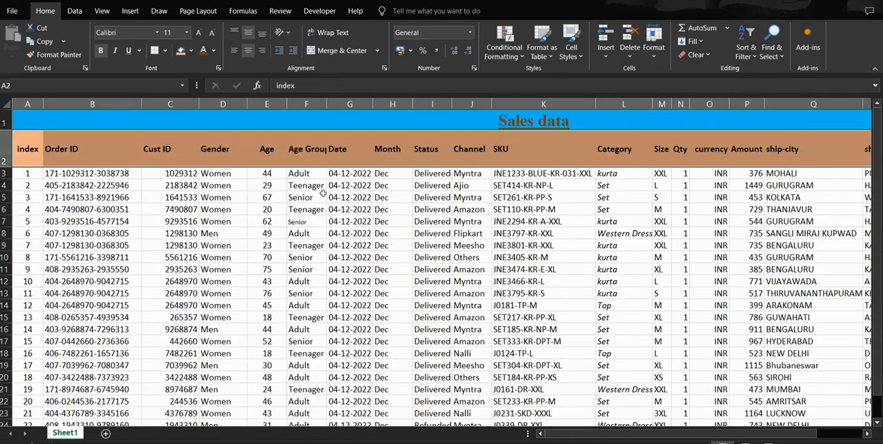
pyautogui.click(307, 197)
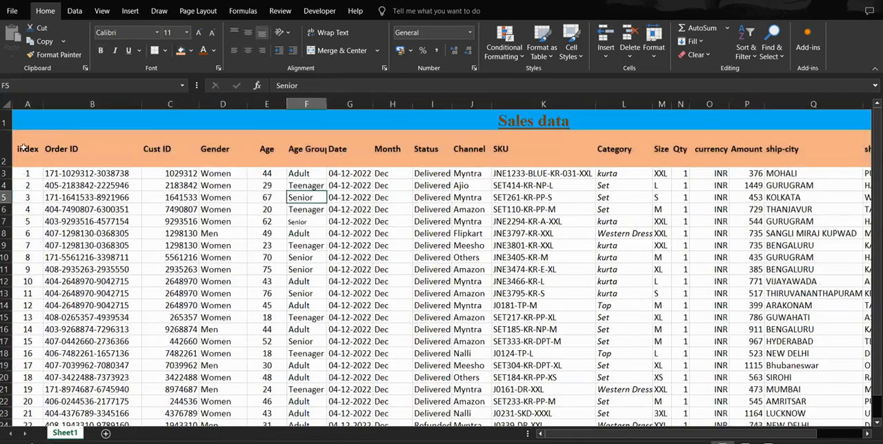
pyautogui.moveTo(36, 117); pyautogui.dragTo(221, 328)
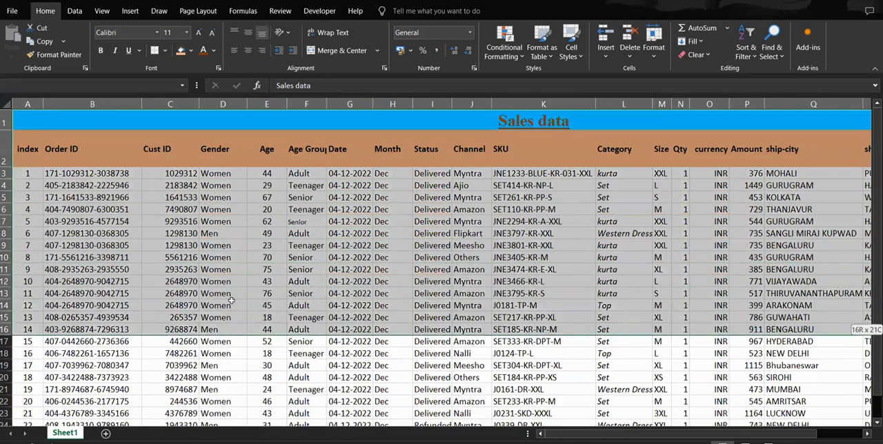
pyautogui.moveTo(232, 300); pyautogui.dragTo(233, 252)
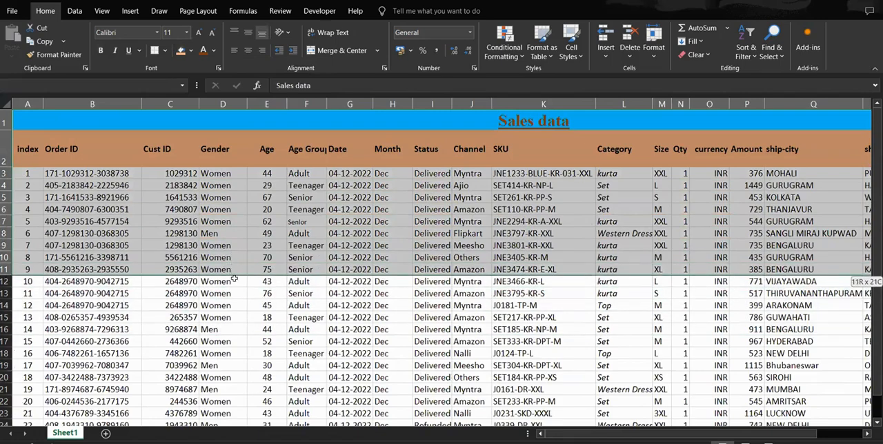
pyautogui.moveTo(234, 279); pyautogui.dragTo(235, 279)
pyautogui.click(248, 224)
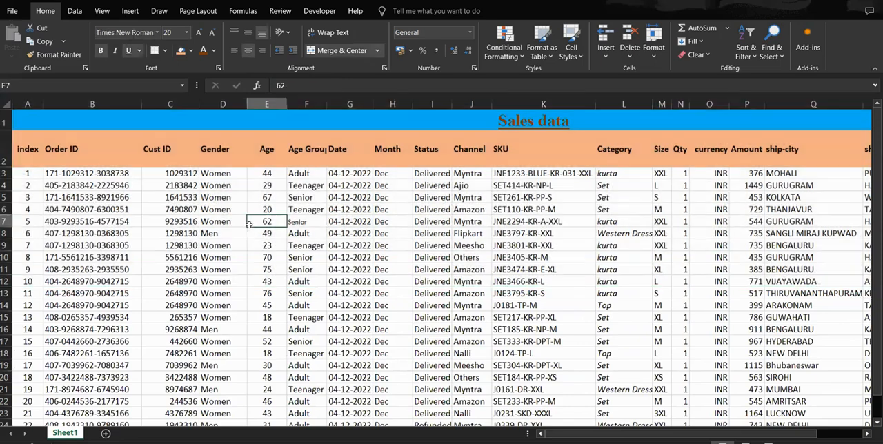
pyautogui.click(107, 159)
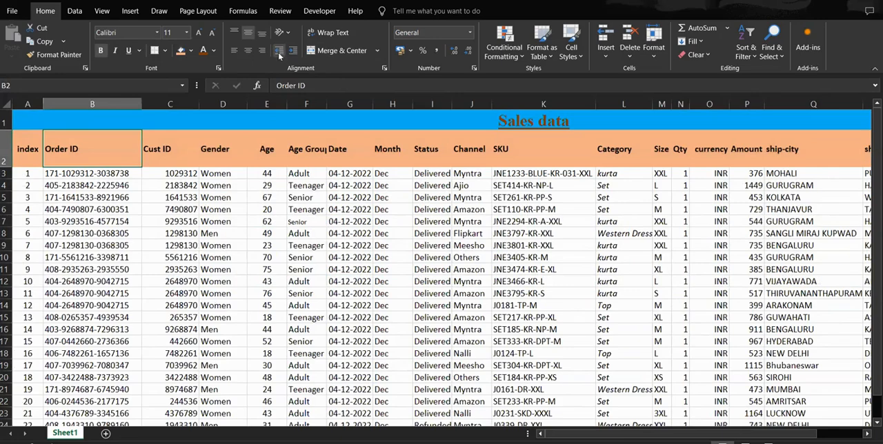
pyautogui.click(298, 177)
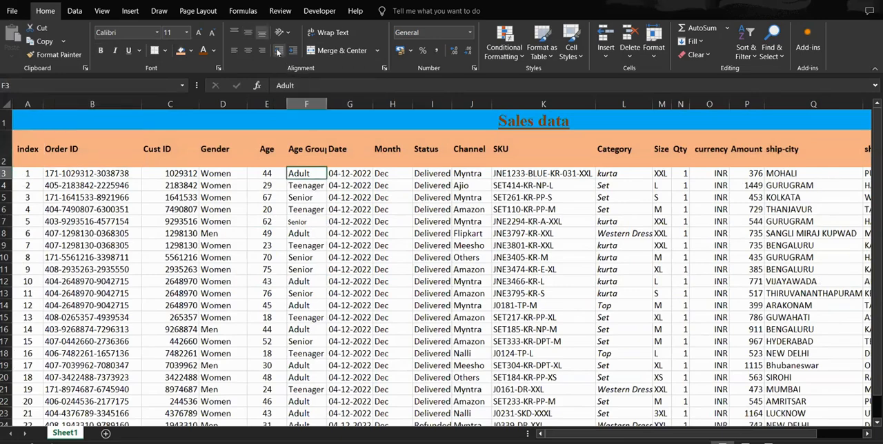
pyautogui.click(233, 174)
# Step: Increase and then decrease the indent of the first two Cust ID values, C3 and C4
pyautogui.click(171, 177)
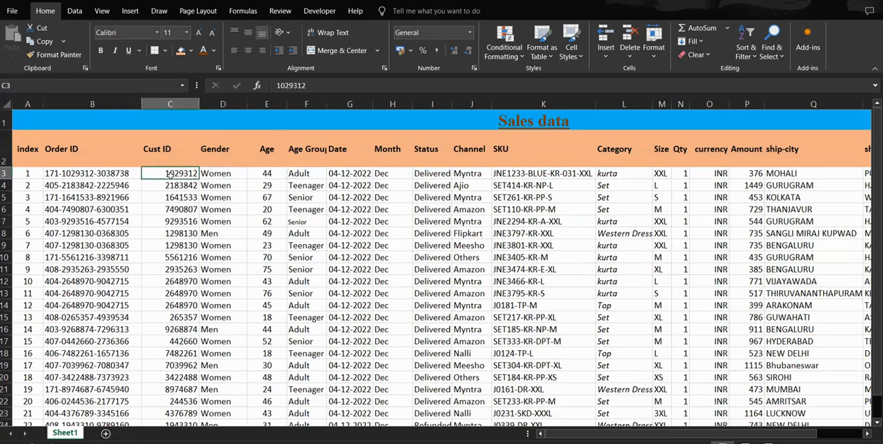
pyautogui.click(293, 50)
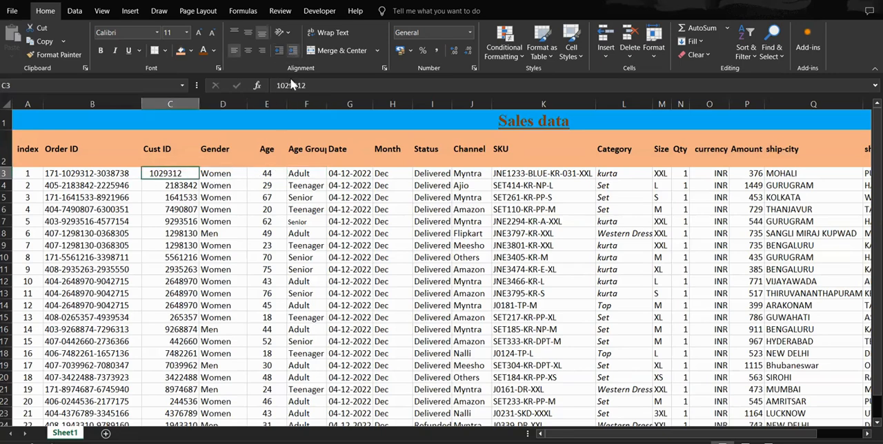
pyautogui.click(277, 51)
pyautogui.click(173, 187)
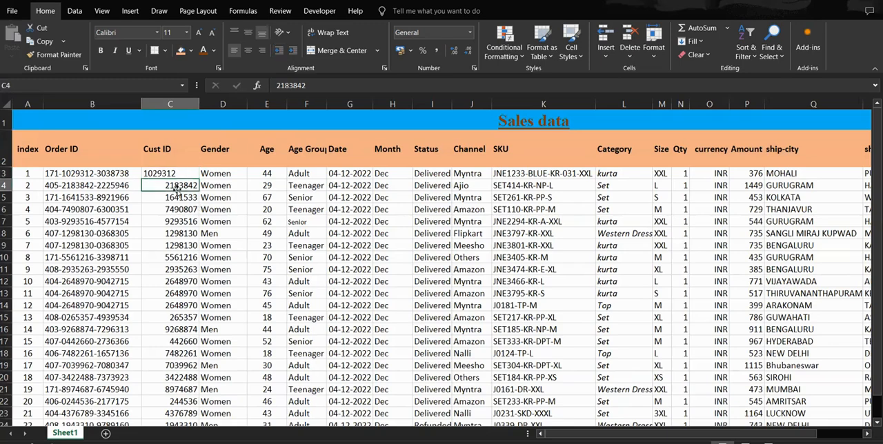
pyautogui.click(292, 53)
pyautogui.click(277, 54)
pyautogui.click(179, 197)
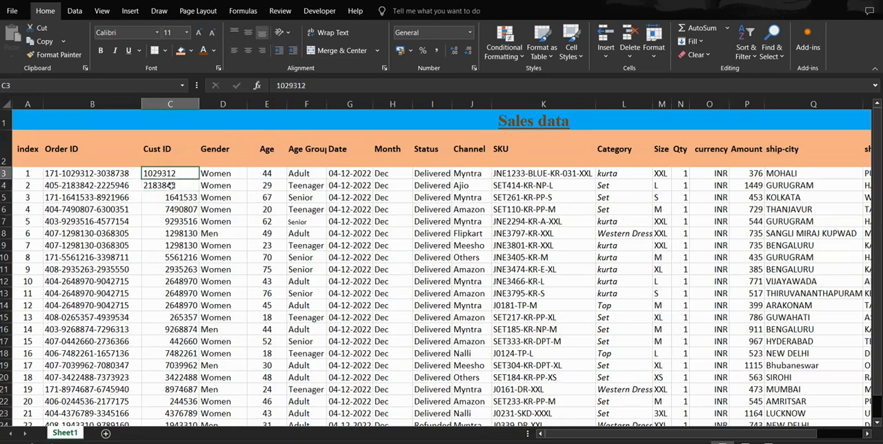
# Step: Try center alignment on cells C3:C4, and set them back to right alignment
pyautogui.moveTo(165, 173); pyautogui.dragTo(166, 185)
pyautogui.click(247, 51)
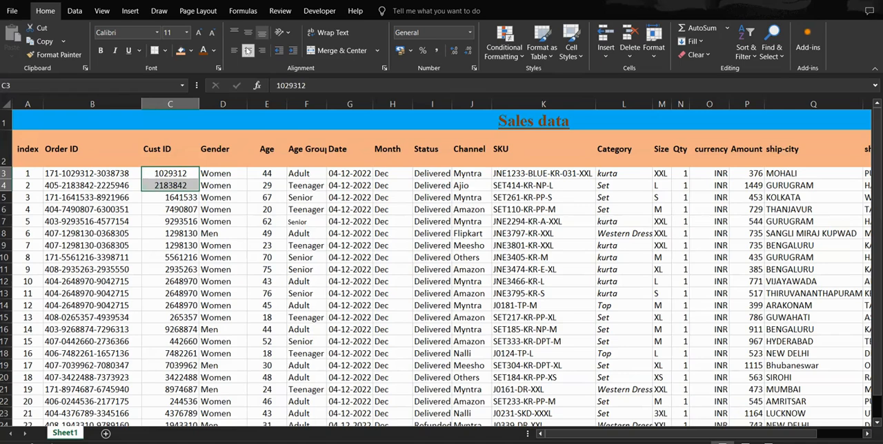
pyautogui.click(261, 51)
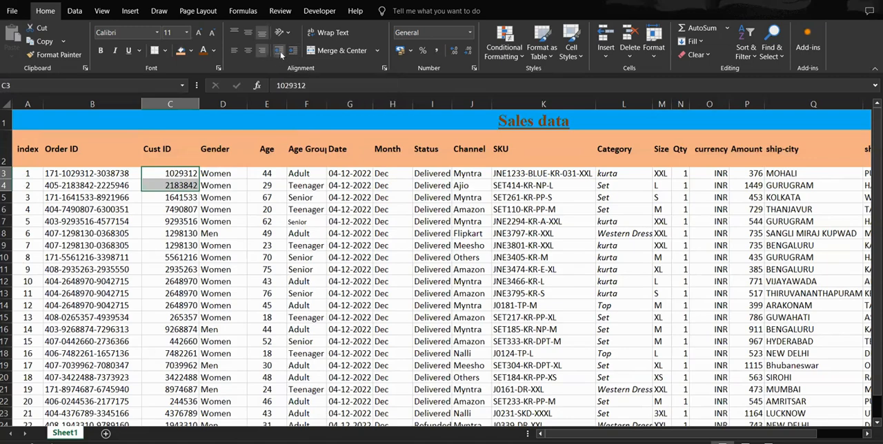
# Step: Center-align the whole Cust ID column C, including its header and values
pyautogui.click(169, 103)
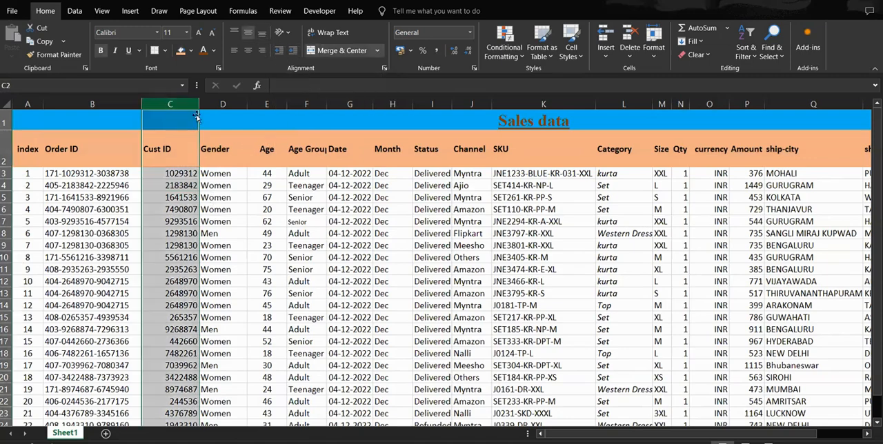
pyautogui.click(266, 184)
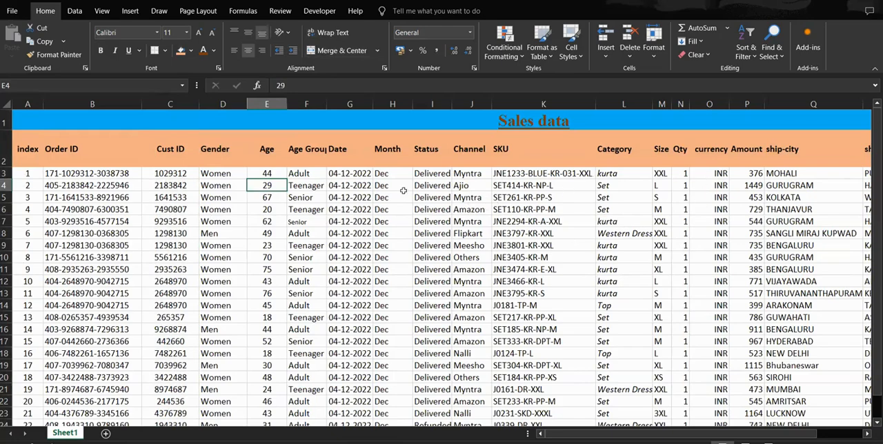
pyautogui.click(556, 177)
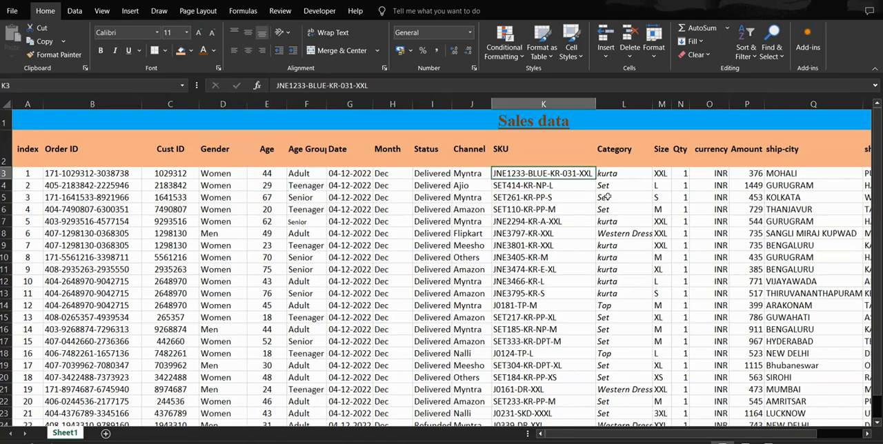
# Step: Narrow the ship-city column Q until its longest city names, such as the one in Q8, are cut off
pyautogui.hscroll(7, 608, 197)
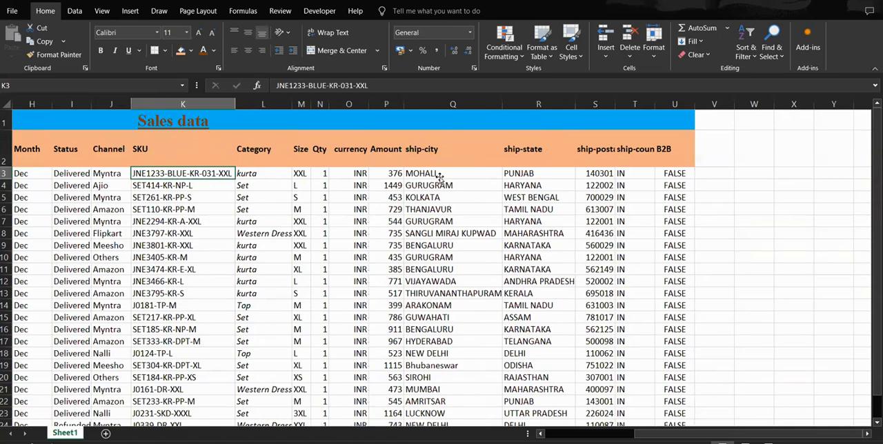
pyautogui.click(455, 234)
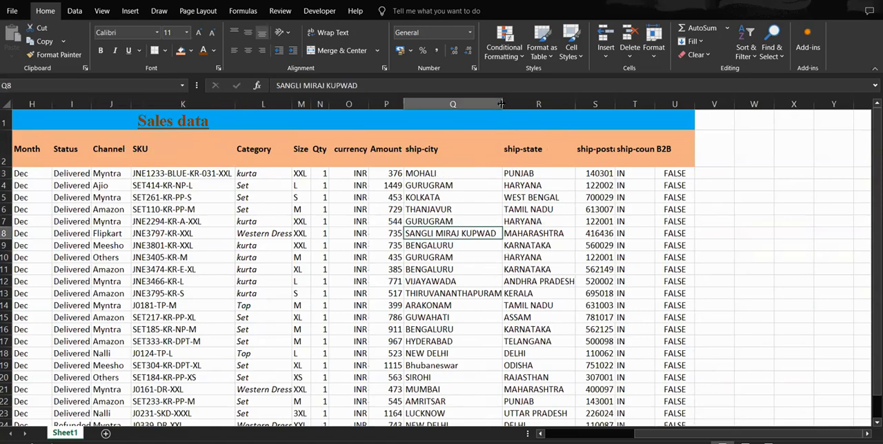
pyautogui.moveTo(502, 104); pyautogui.dragTo(478, 103)
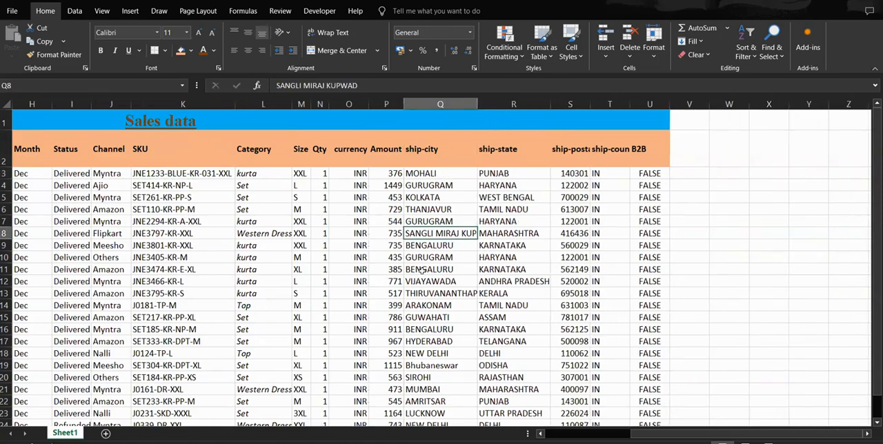
pyautogui.click(414, 153)
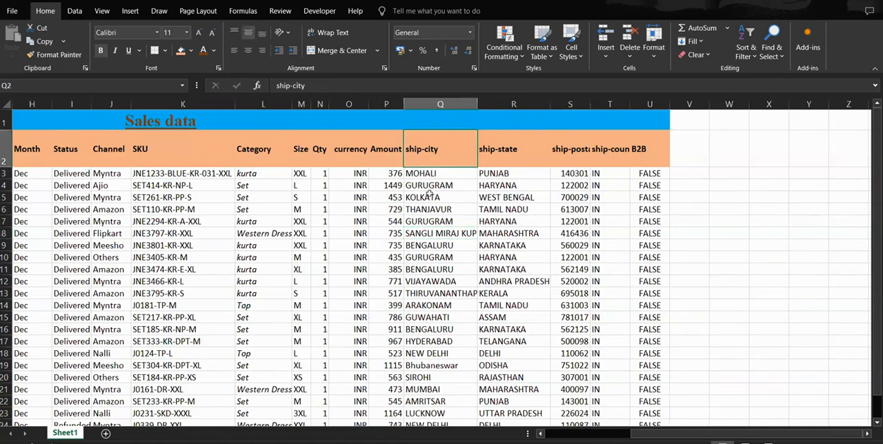
pyautogui.click(418, 175)
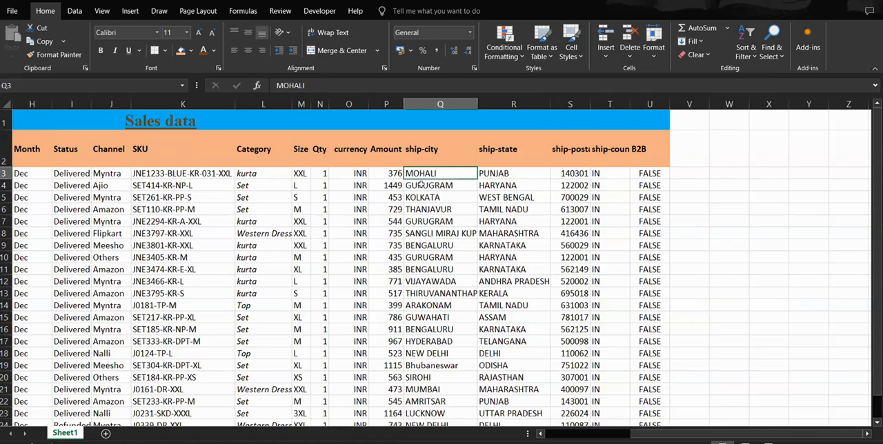
pyautogui.click(427, 189)
pyautogui.click(426, 195)
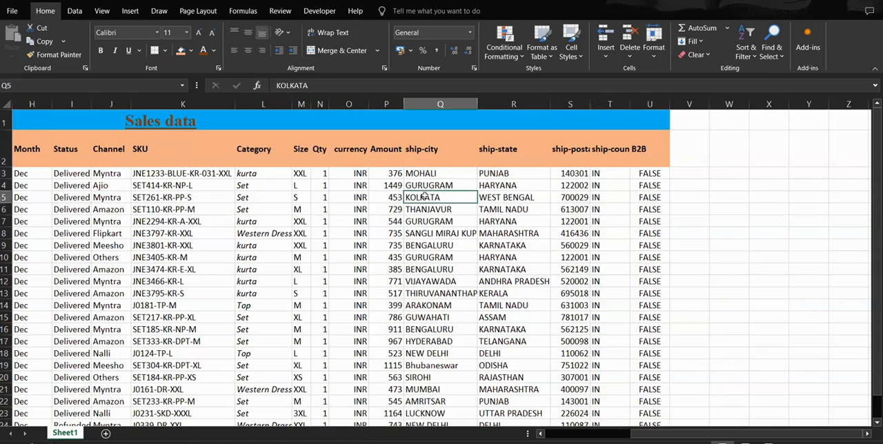
pyautogui.click(426, 237)
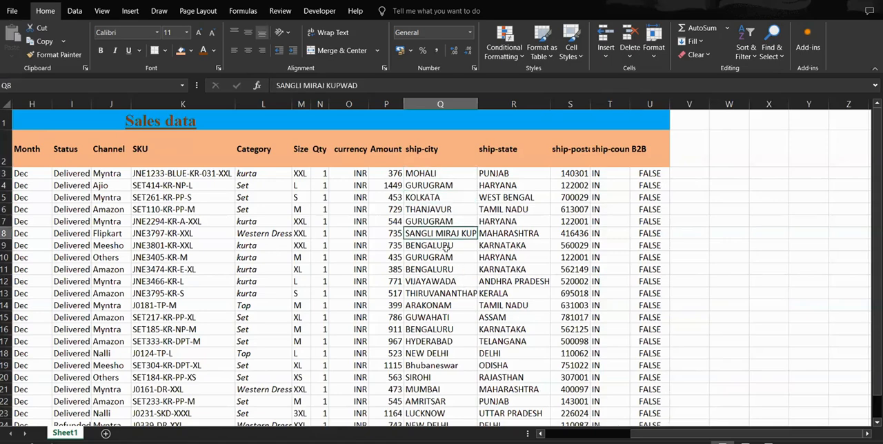
pyautogui.moveTo(477, 104); pyautogui.dragTo(466, 105)
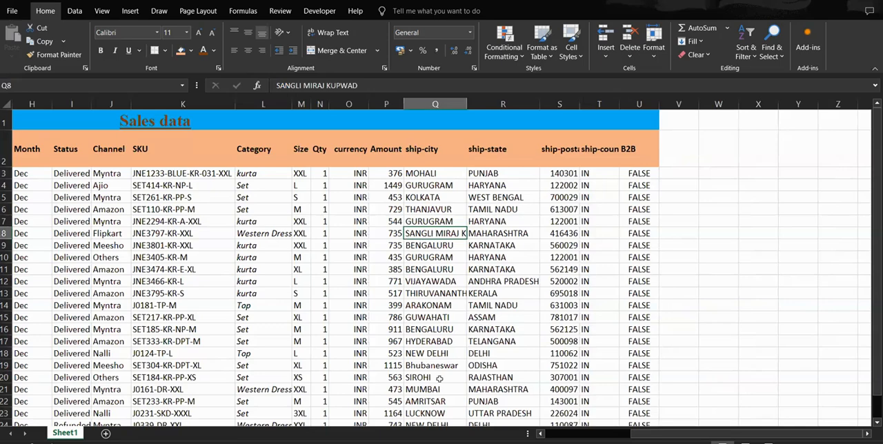
# Step: Try Wrap Text on the whole ship-city column Q, undo it, and reselect the long city name in Q8
pyautogui.click(425, 105)
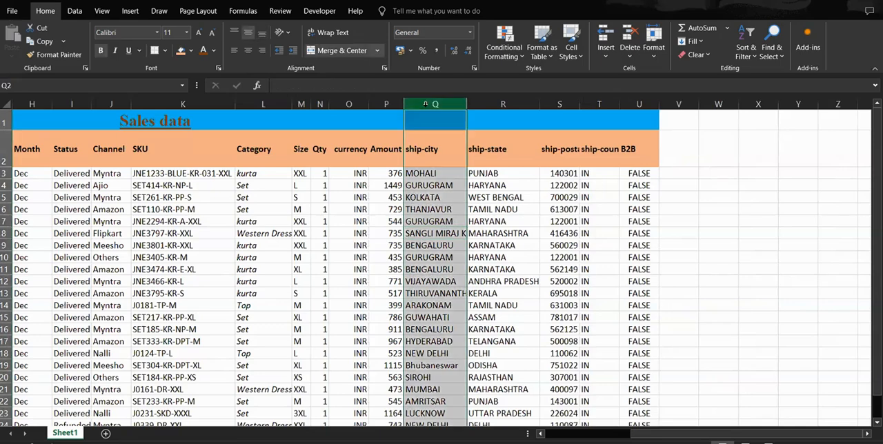
pyautogui.click(331, 35)
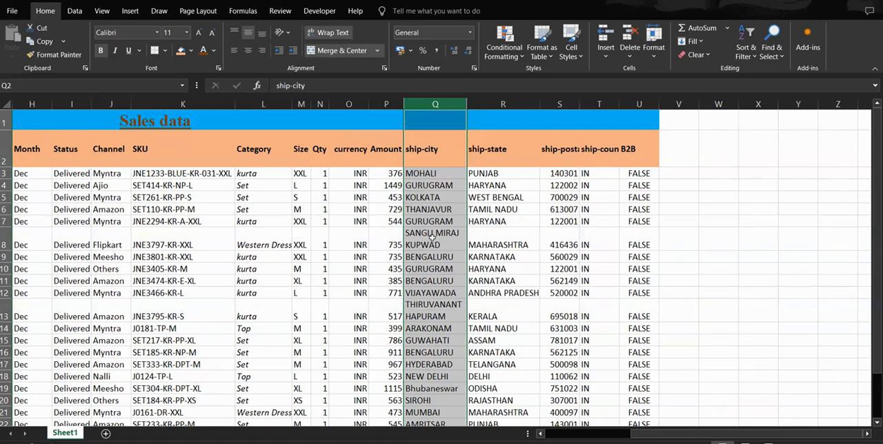
pyautogui.click(432, 237)
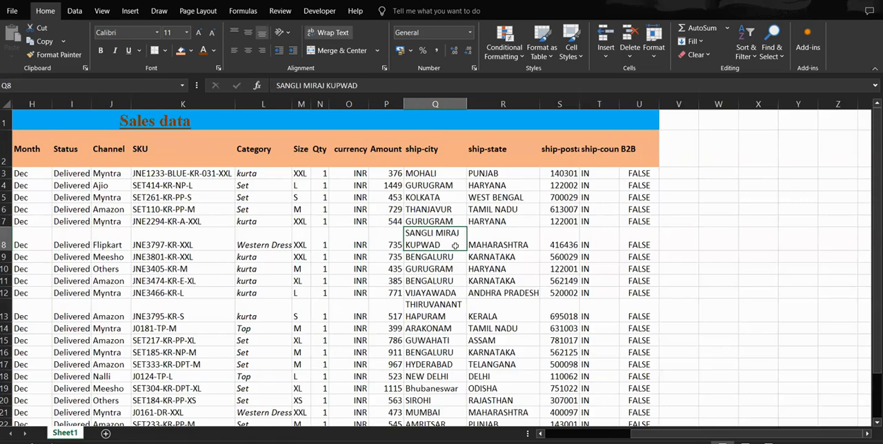
pyautogui.hotkey('ctrl', 'z')
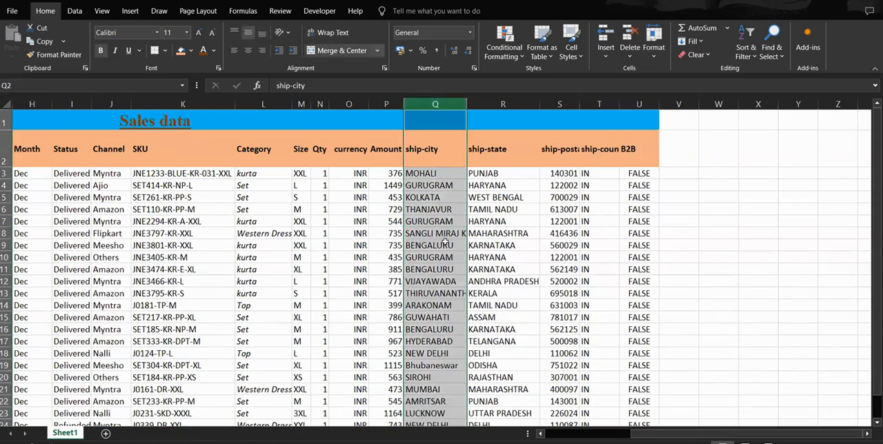
pyautogui.click(447, 247)
pyautogui.click(409, 234)
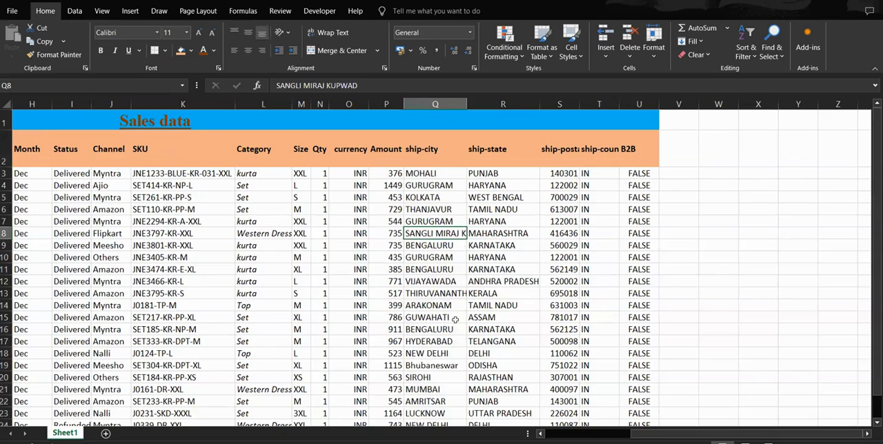
# Step: Apply Wrap Text to the whole ship-city column Q and check the long city names in Q8 and Q13
pyautogui.click(422, 104)
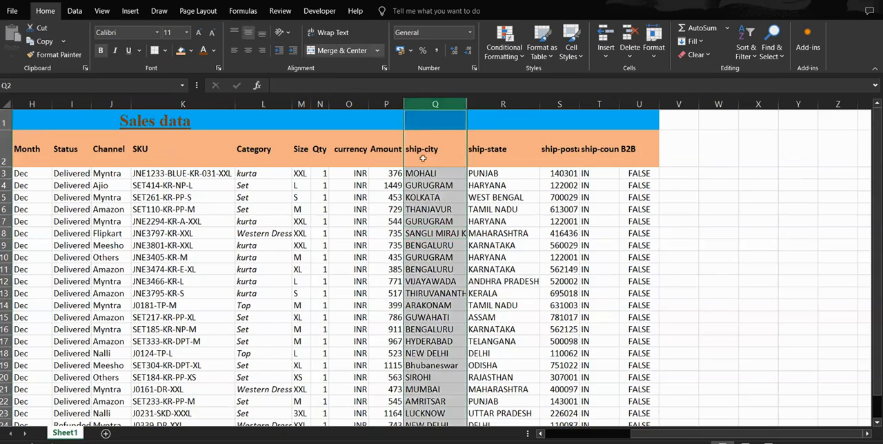
pyautogui.click(330, 33)
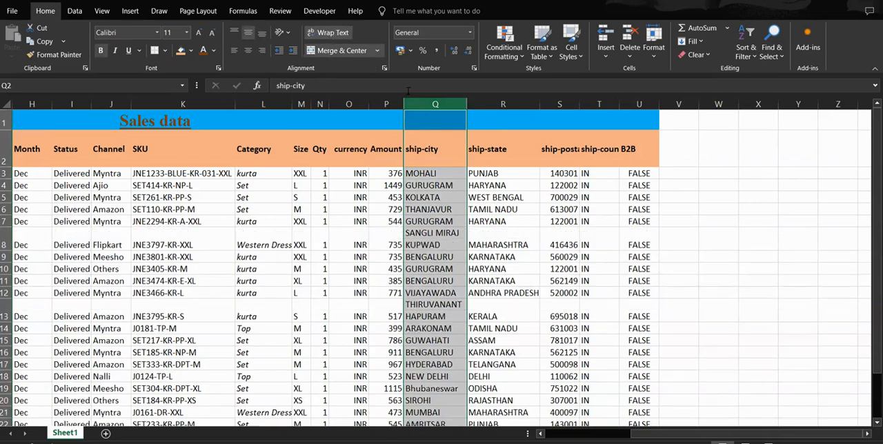
pyautogui.click(428, 236)
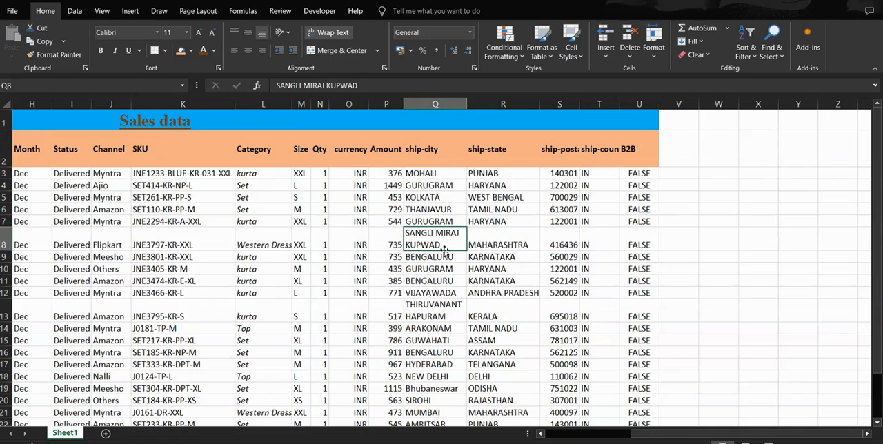
pyautogui.click(438, 311)
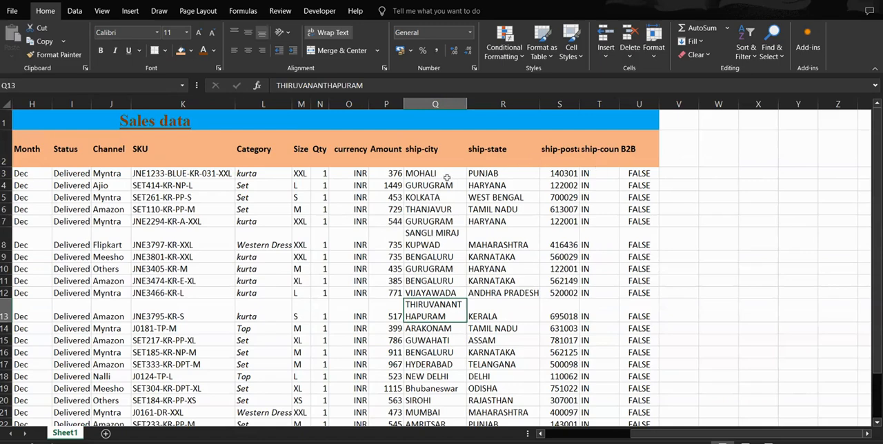
# Step: Widen the empty column V and enter a sample four-word full name in cell V3
pyautogui.click(682, 173)
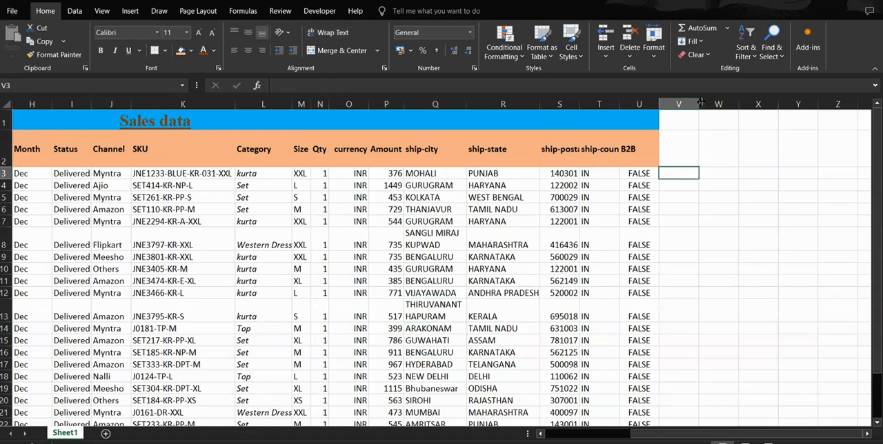
pyautogui.moveTo(699, 104); pyautogui.dragTo(759, 104)
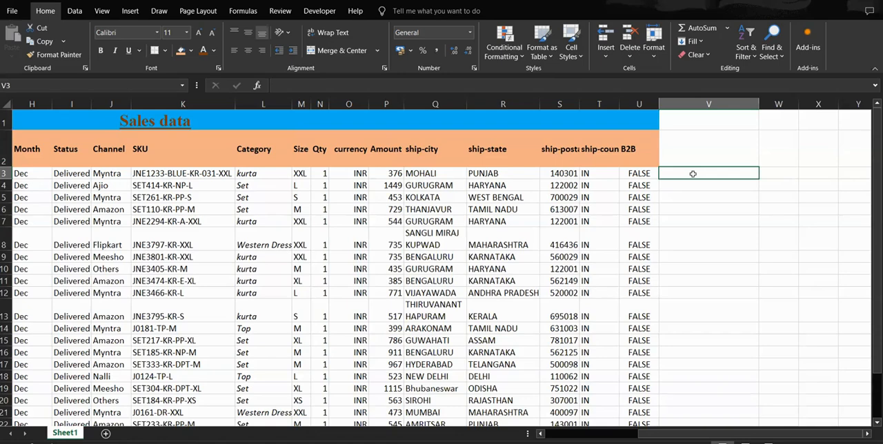
pyautogui.write('R')
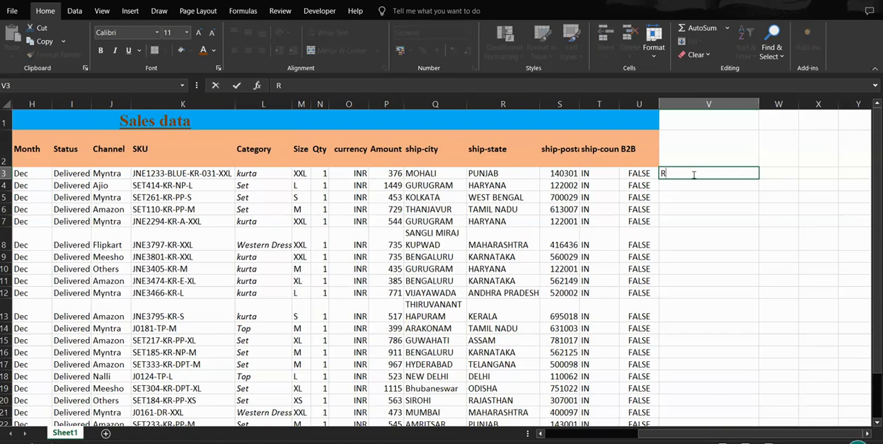
pyautogui.write('am Prasad Dash')
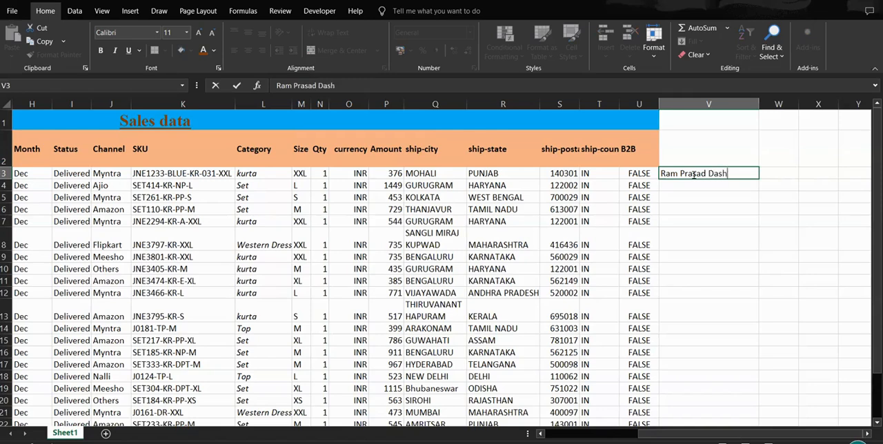
pyautogui.write('rath Prasad')
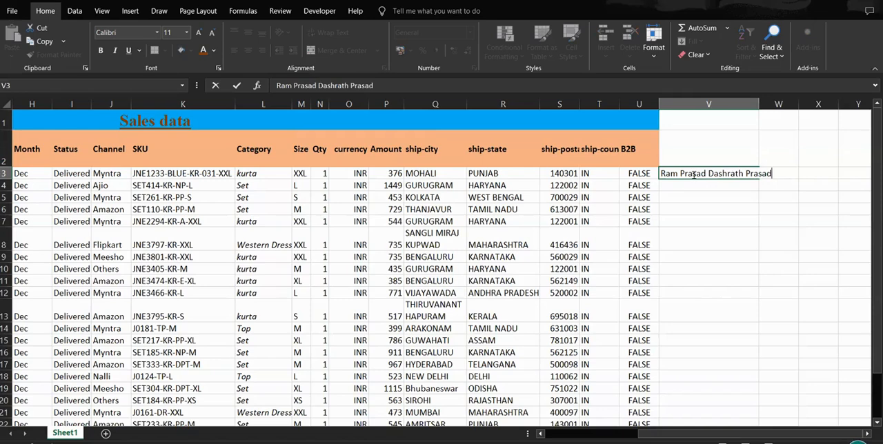
pyautogui.press('Return')
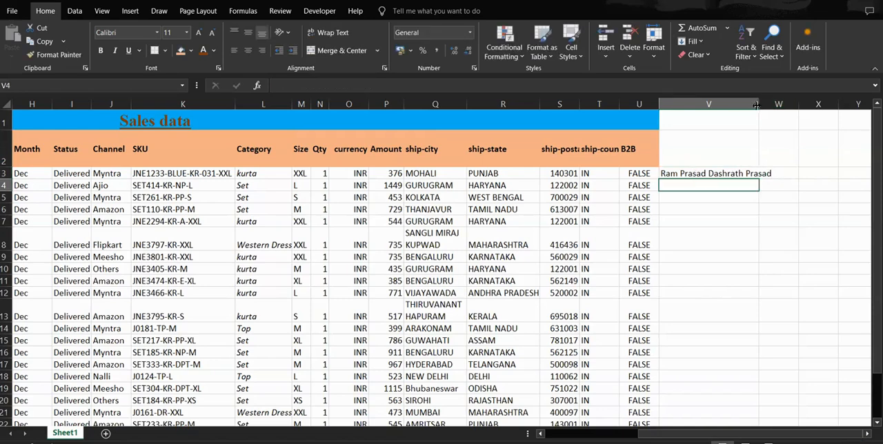
# Step: Narrow column V to roughly the width of the first two words of the name in V3
pyautogui.moveTo(759, 105); pyautogui.dragTo(708, 110)
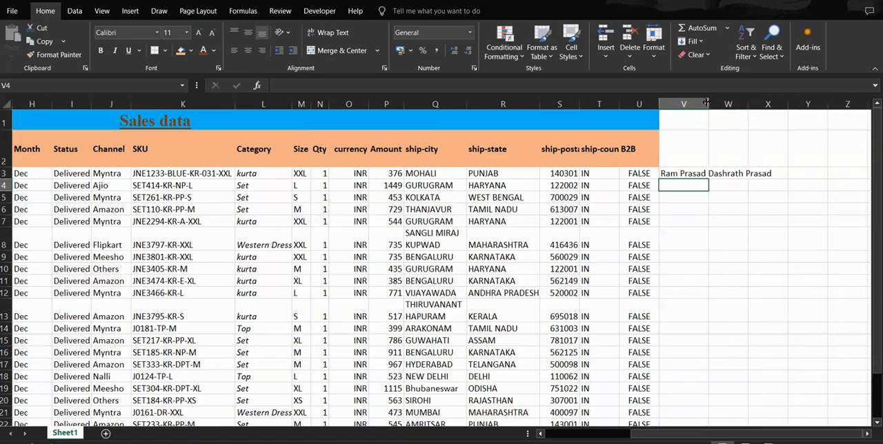
pyautogui.moveTo(709, 103); pyautogui.dragTo(712, 103)
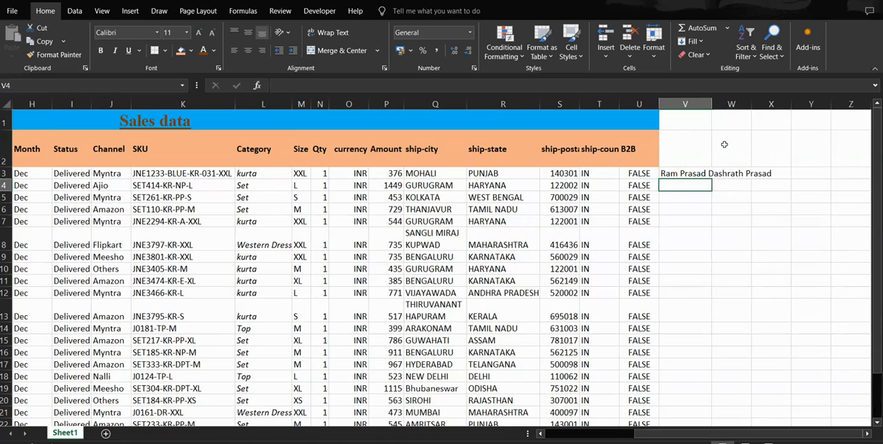
pyautogui.click(686, 176)
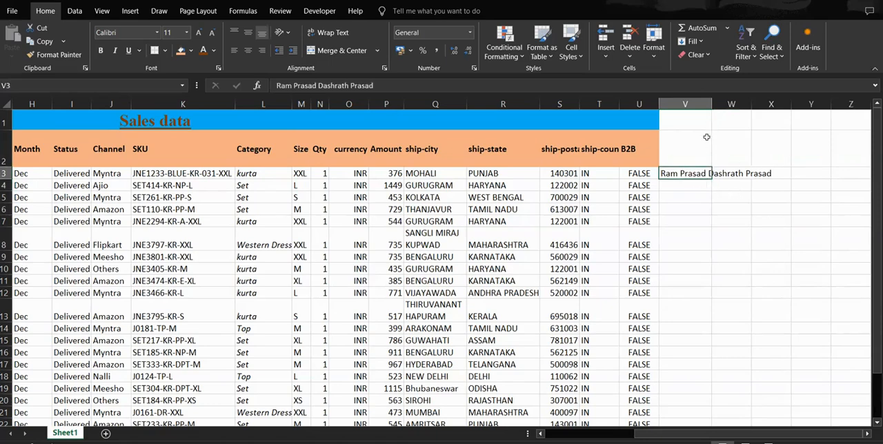
# Step: Apply Wrap Text to the whole column V and clear the sample name from V3
pyautogui.click(689, 104)
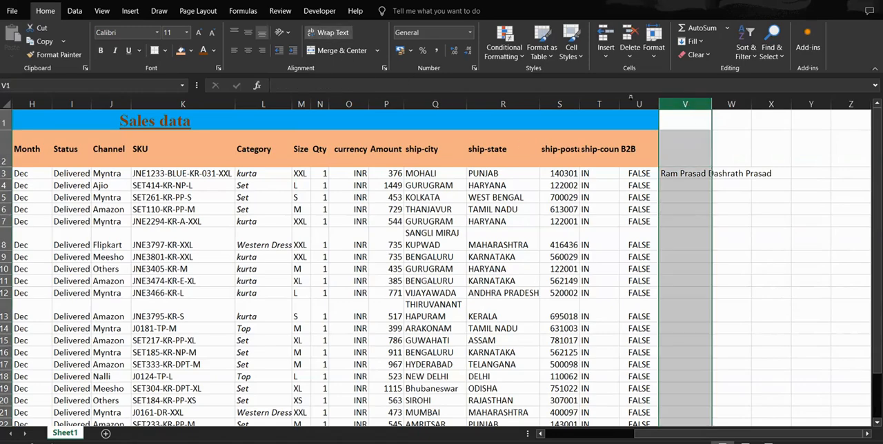
pyautogui.click(328, 32)
pyautogui.click(694, 196)
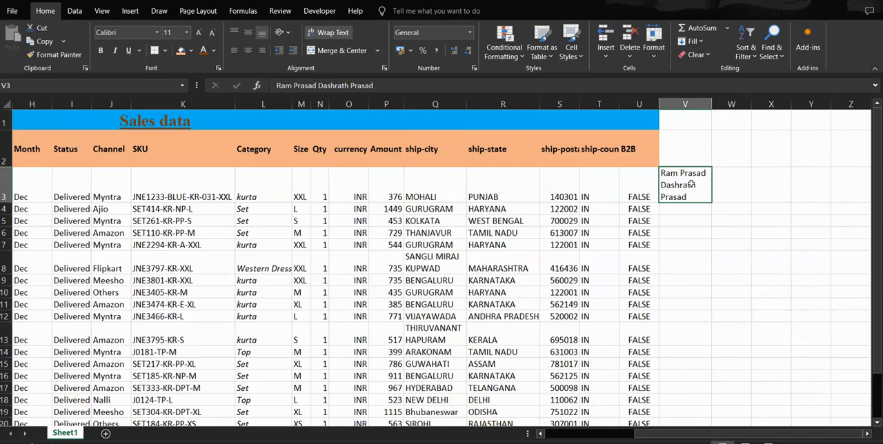
pyautogui.press('Delete')
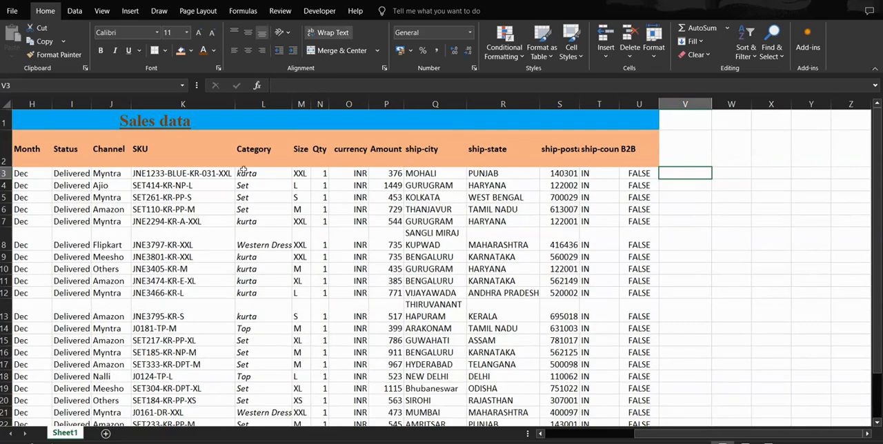
# Step: Unmerge the Sales data title cell across row 1 and check the separate cells it leaves
pyautogui.click(197, 148)
pyautogui.click(207, 120)
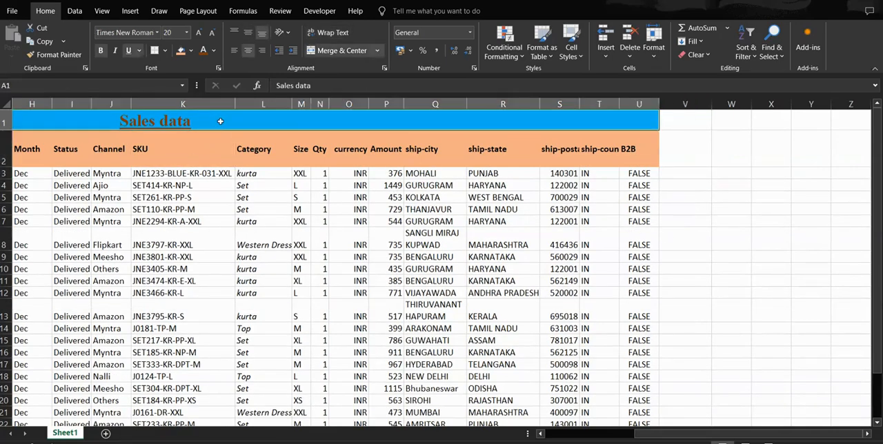
pyautogui.hscroll(-5, 220, 122)
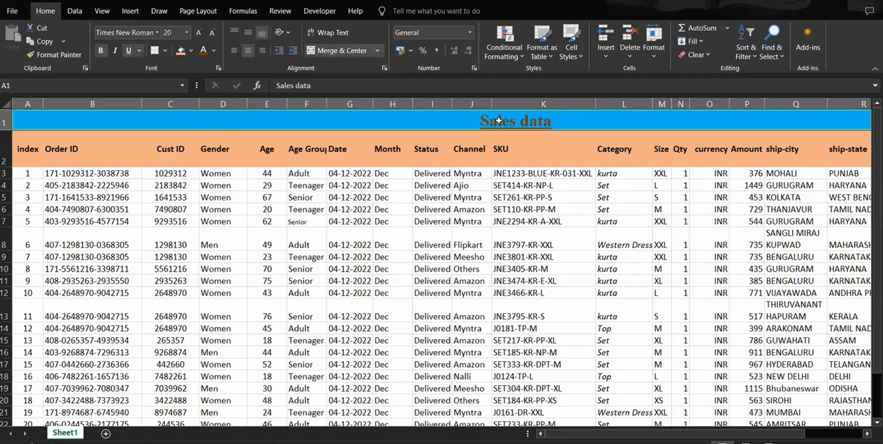
pyautogui.click(362, 51)
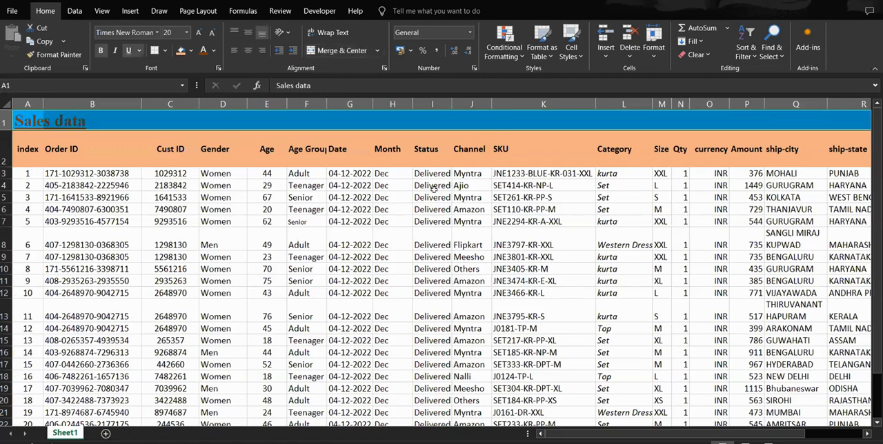
pyautogui.click(28, 122)
pyautogui.click(321, 118)
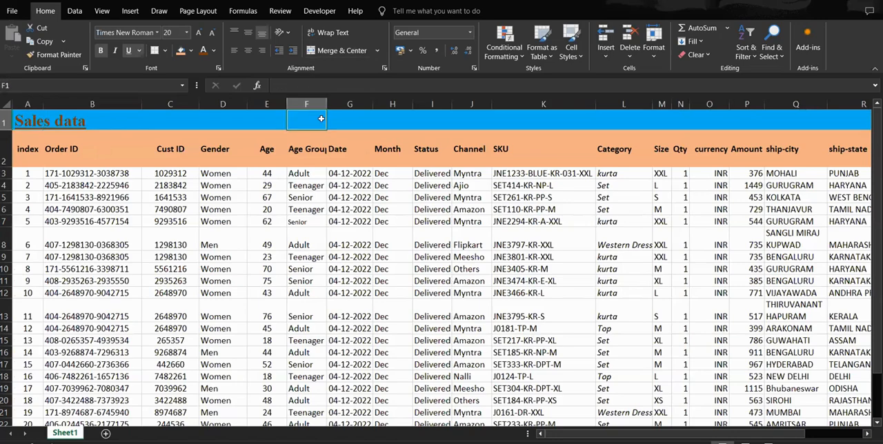
pyautogui.click(119, 123)
# Step: Move the Sales data title cell from A1 to J1, above the Channel header
pyautogui.click(27, 123)
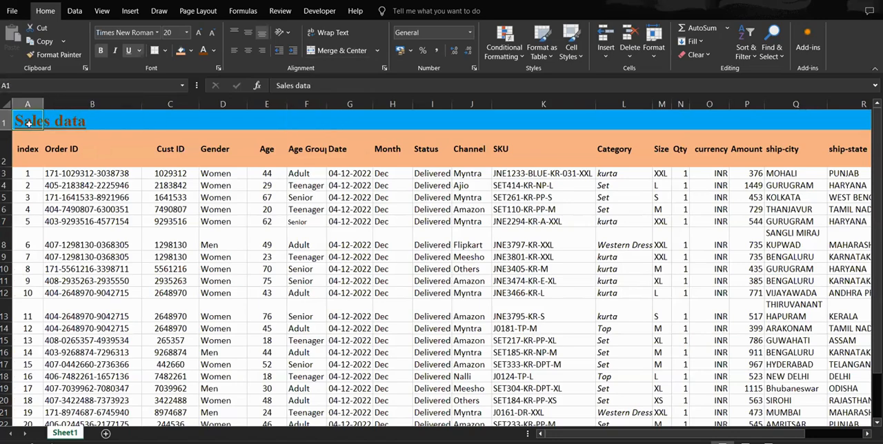
pyautogui.moveTo(35, 132); pyautogui.dragTo(478, 160)
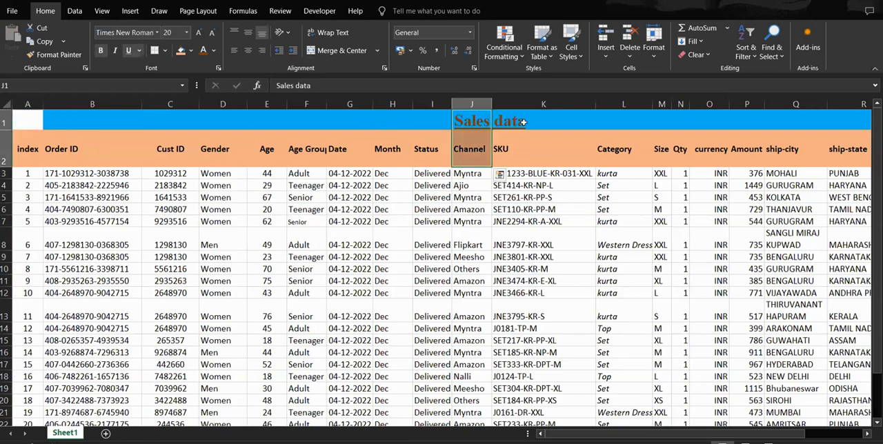
# Step: Check the individual row 1 cells around the Sales data title and back toward column A
pyautogui.click(522, 118)
pyautogui.click(464, 118)
pyautogui.click(513, 122)
pyautogui.click(423, 125)
pyautogui.click(303, 127)
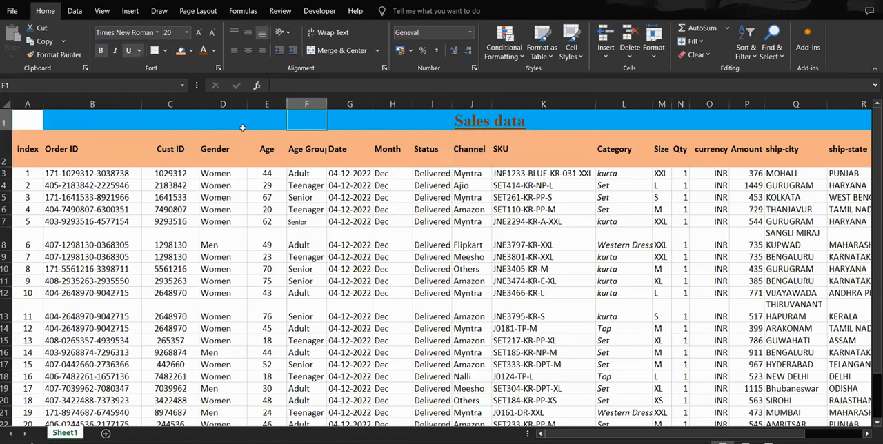
pyautogui.click(153, 127)
# Step: Apply All Borders to the whole sales table from A1 to U28
pyautogui.click(21, 126)
pyautogui.moveTo(25, 121); pyautogui.dragTo(756, 391)
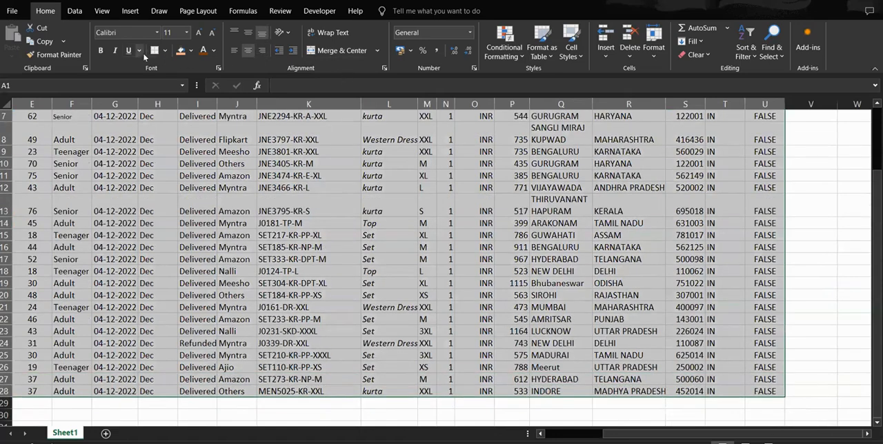
pyautogui.click(164, 50)
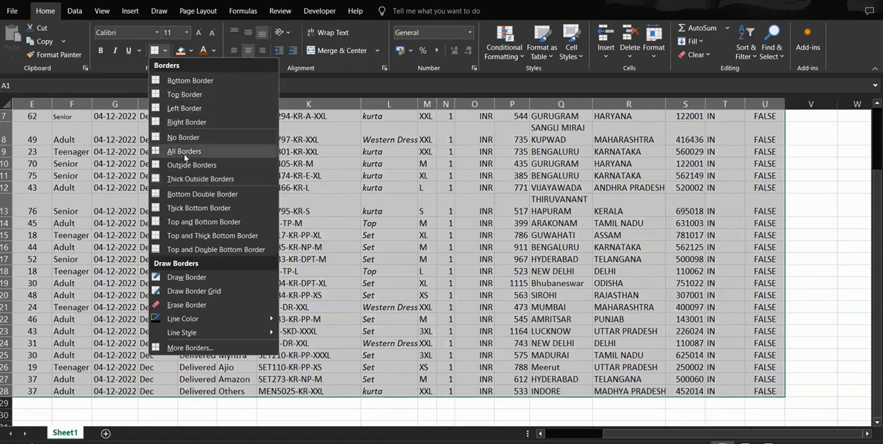
pyautogui.click(182, 153)
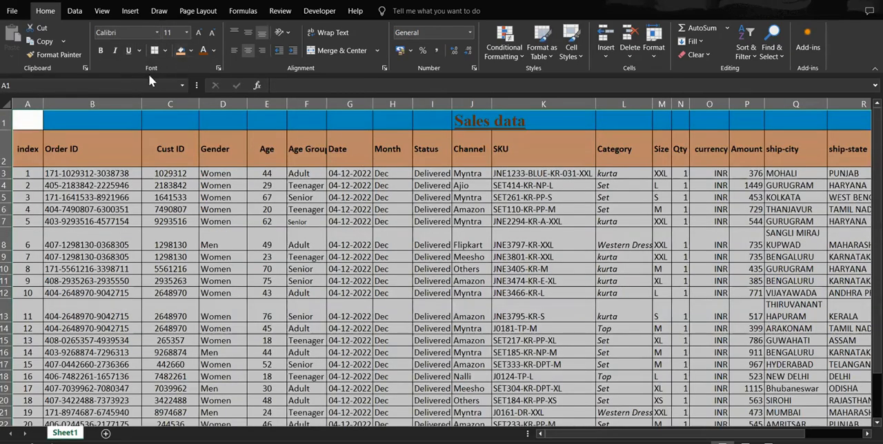
pyautogui.click(536, 156)
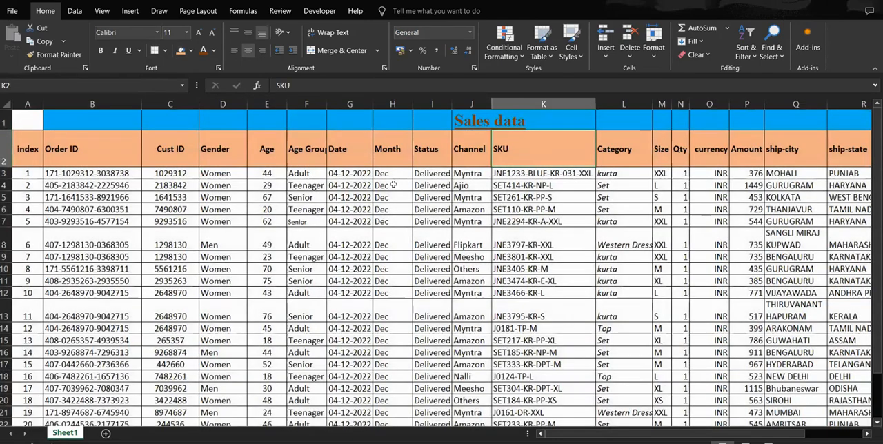
# Step: Fit the Status column to its contents, try a narrower width, and restore the fitted width
pyautogui.doubleClick(452, 104)
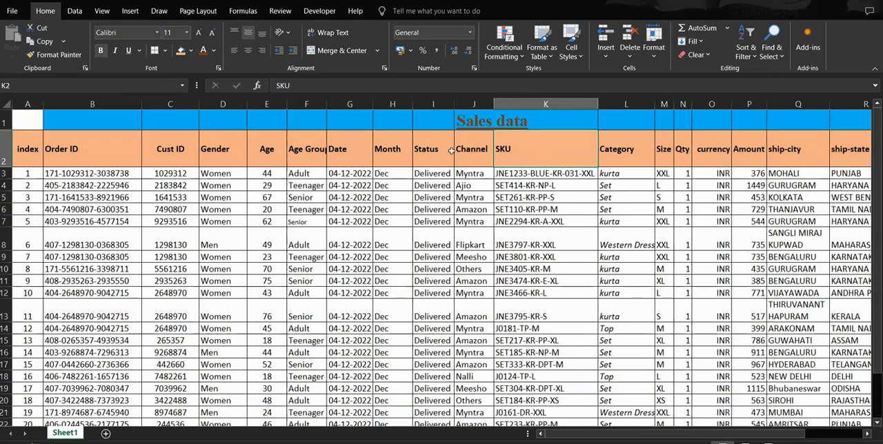
pyautogui.moveTo(453, 102); pyautogui.dragTo(440, 102)
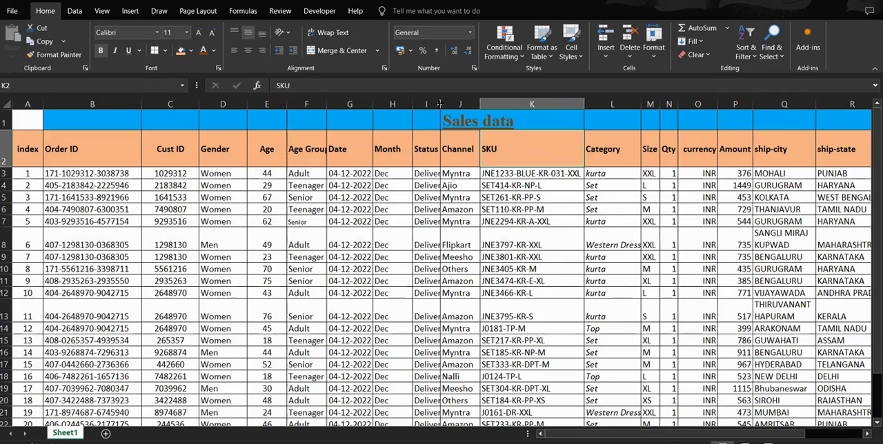
pyautogui.moveTo(440, 103); pyautogui.dragTo(453, 104)
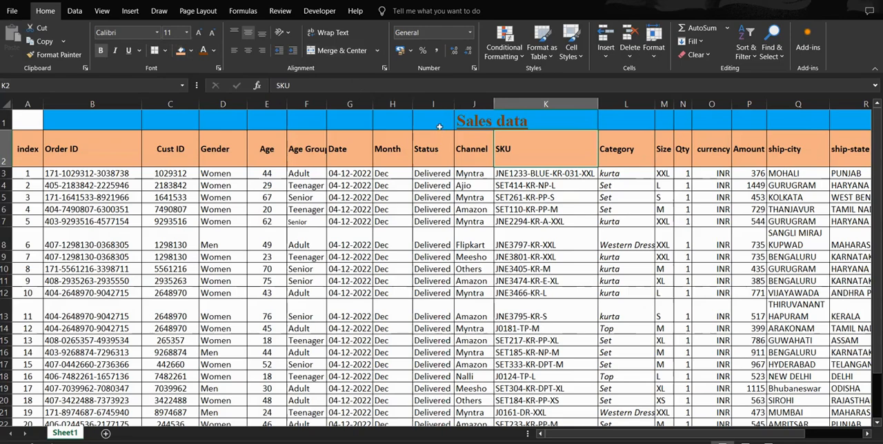
# Step: Merge and center the Sales data title across A1 to U1
pyautogui.moveTo(33, 123); pyautogui.dragTo(772, 123)
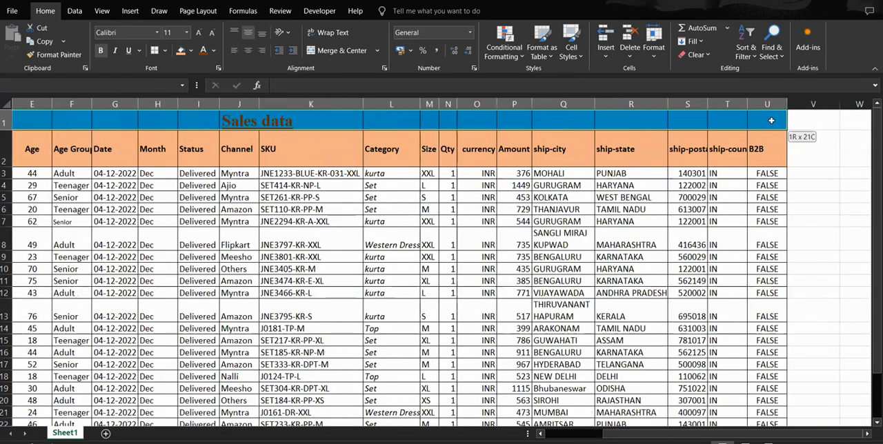
pyautogui.click(335, 50)
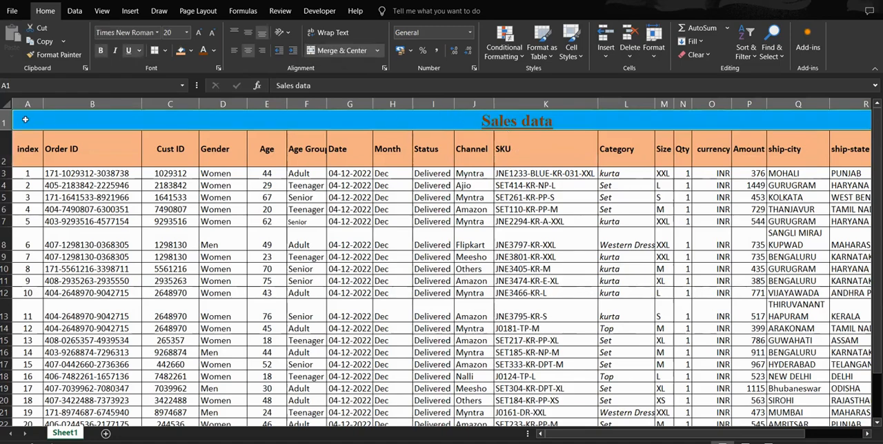
pyautogui.moveTo(366, 118); pyautogui.dragTo(376, 391)
pyautogui.scroll(2, 311, 232)
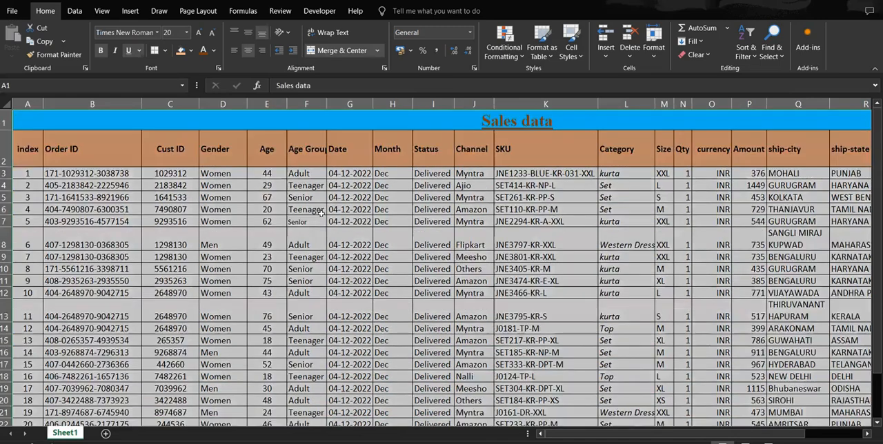
pyautogui.click(370, 122)
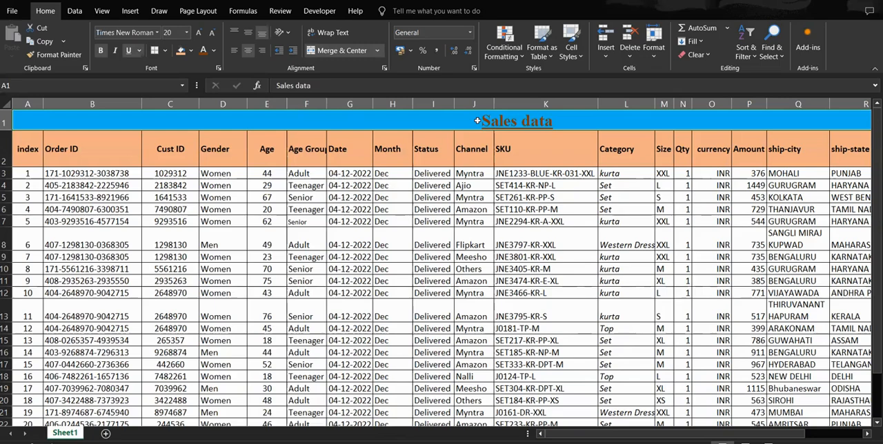
pyautogui.click(404, 185)
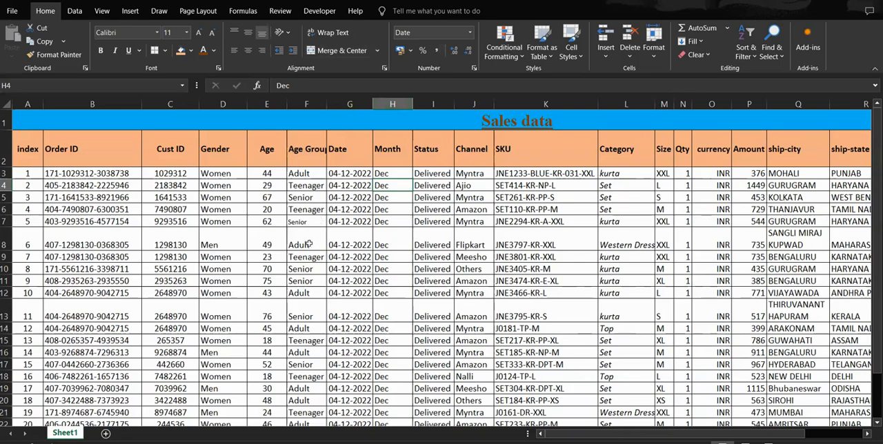
# Step: Format the date in G3 with the 14-03-12 date type and fit the Date column to its contents
pyautogui.click(352, 175)
pyautogui.moveTo(373, 104); pyautogui.dragTo(381, 104)
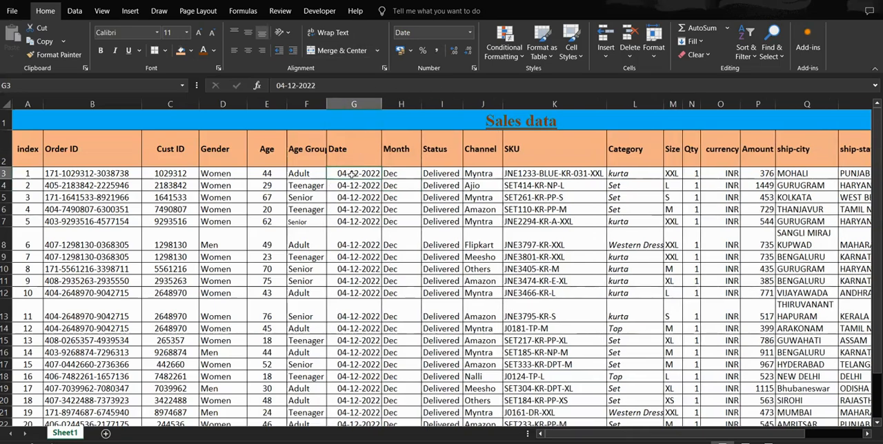
pyautogui.click(471, 33)
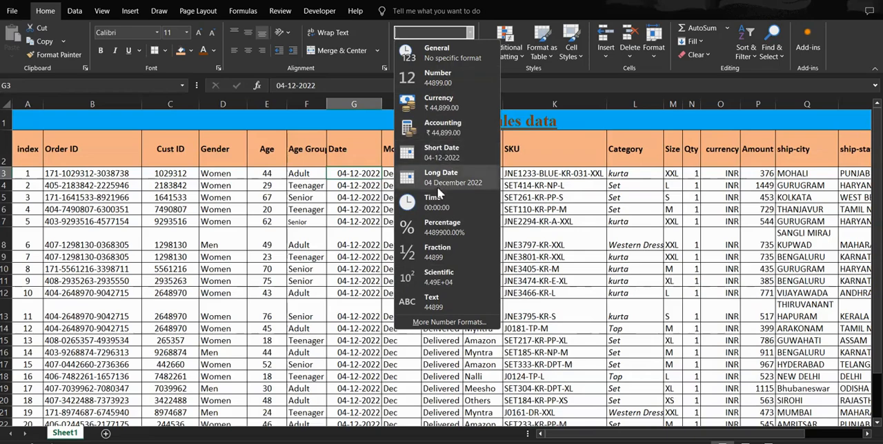
pyautogui.click(445, 322)
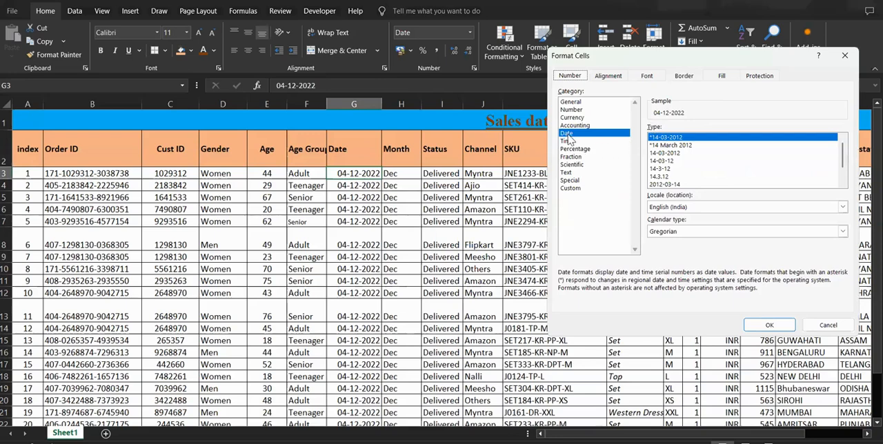
pyautogui.click(670, 161)
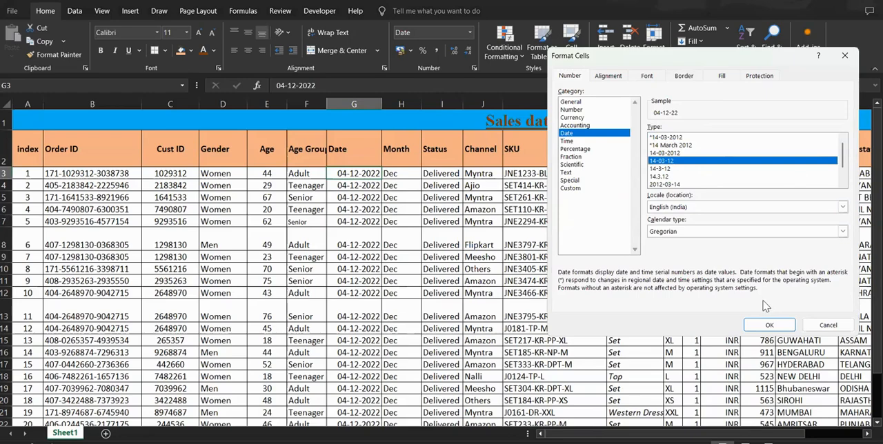
pyautogui.click(768, 324)
pyautogui.click(363, 186)
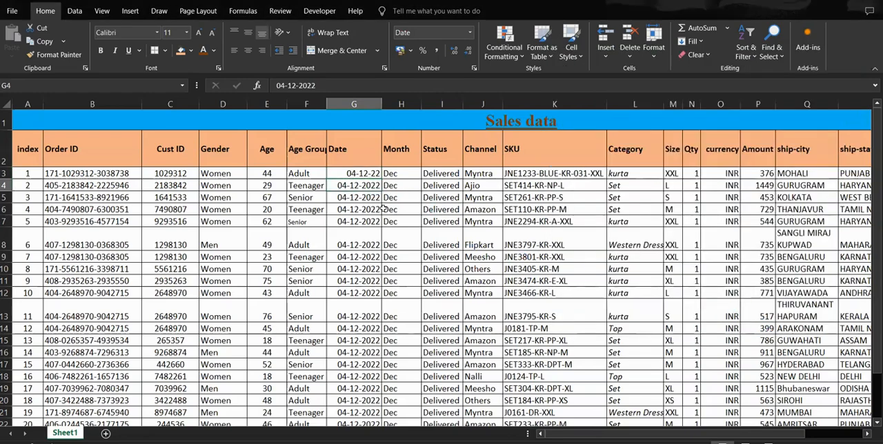
pyautogui.click(360, 174)
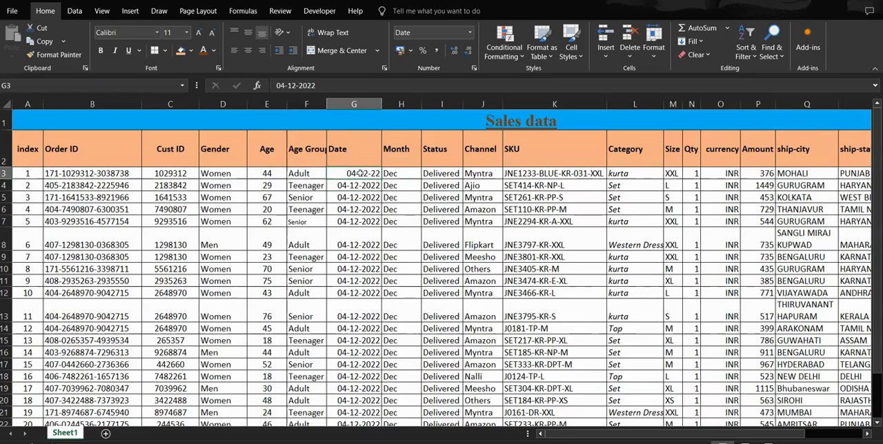
pyautogui.doubleClick(381, 105)
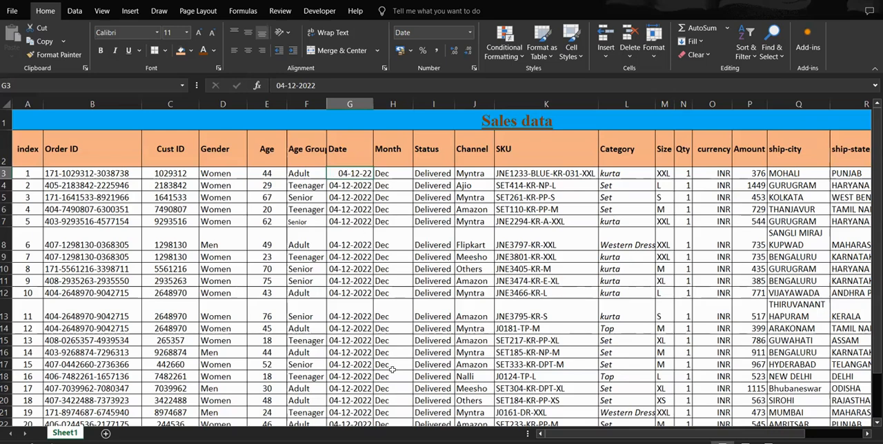
# Step: Copy the short-year date from G3 and paste it over the remaining date cells below it in column G
pyautogui.click(354, 186)
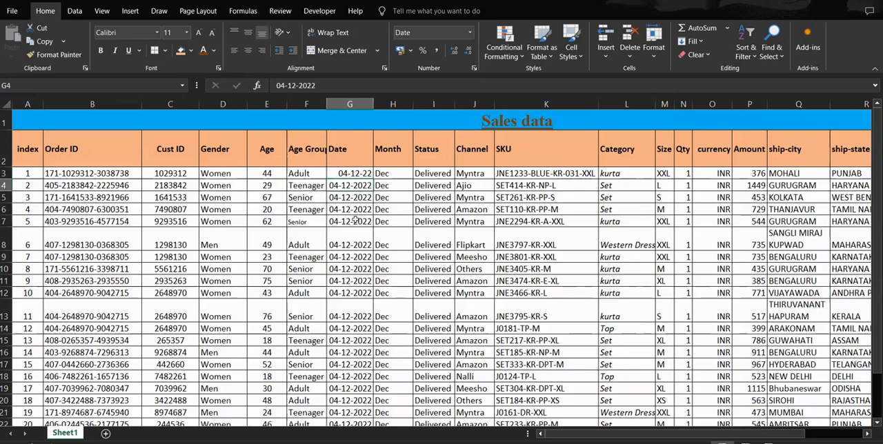
pyautogui.click(354, 174)
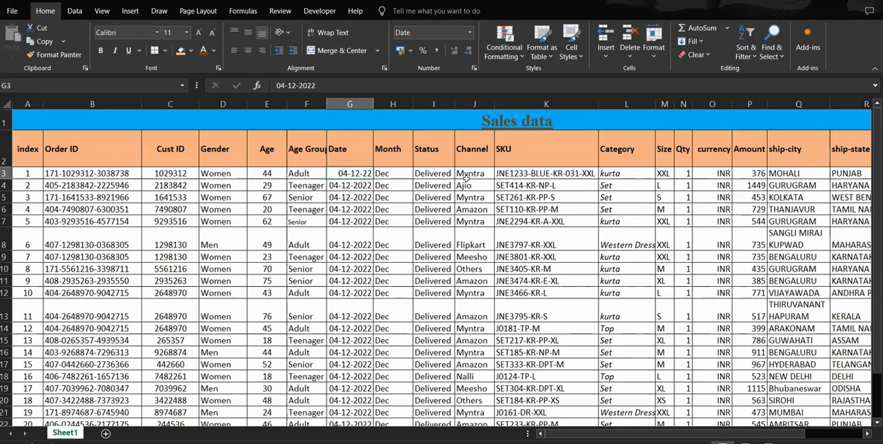
pyautogui.hotkey('ctrl', 'c')
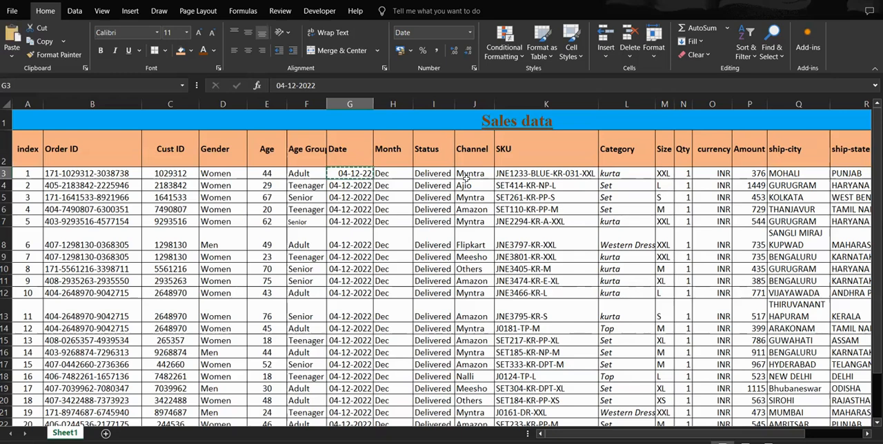
pyautogui.scroll(-3, 278, 251)
pyautogui.scroll(1, 369, 165)
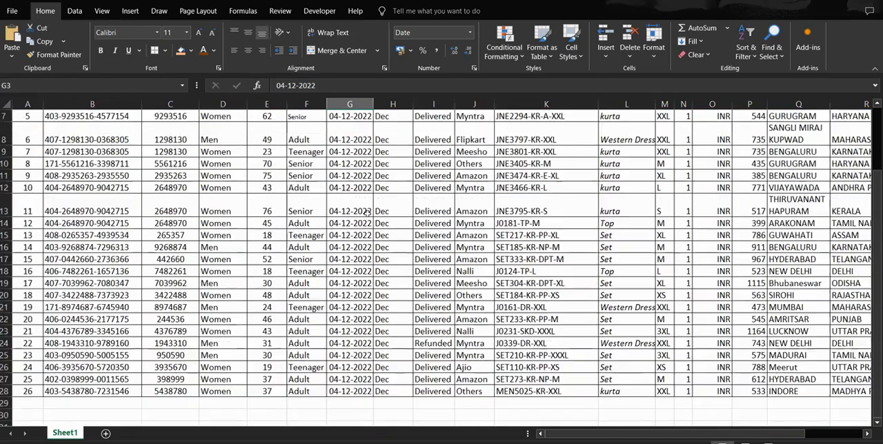
pyautogui.scroll(2, 365, 169)
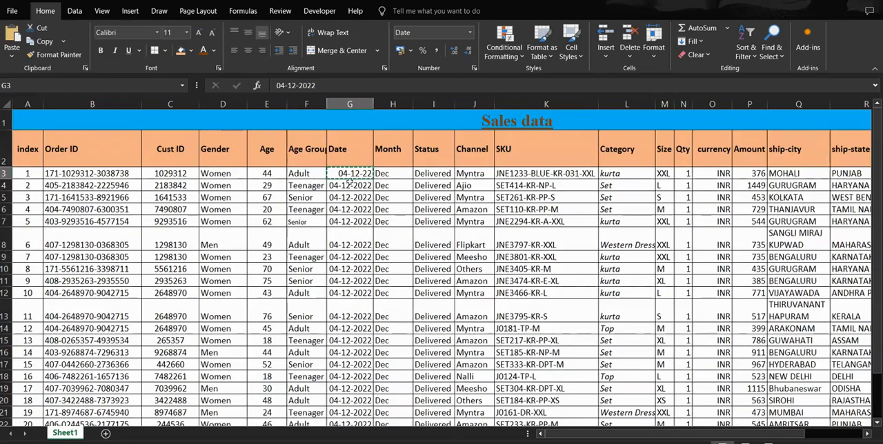
pyautogui.moveTo(350, 186); pyautogui.dragTo(343, 331)
pyautogui.hotkey('ctrl', 'v')
pyautogui.scroll(4, 343, 332)
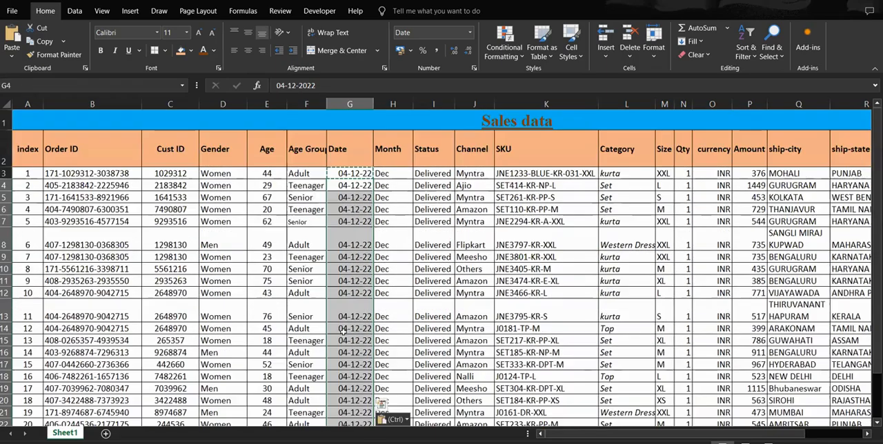
pyautogui.click(348, 198)
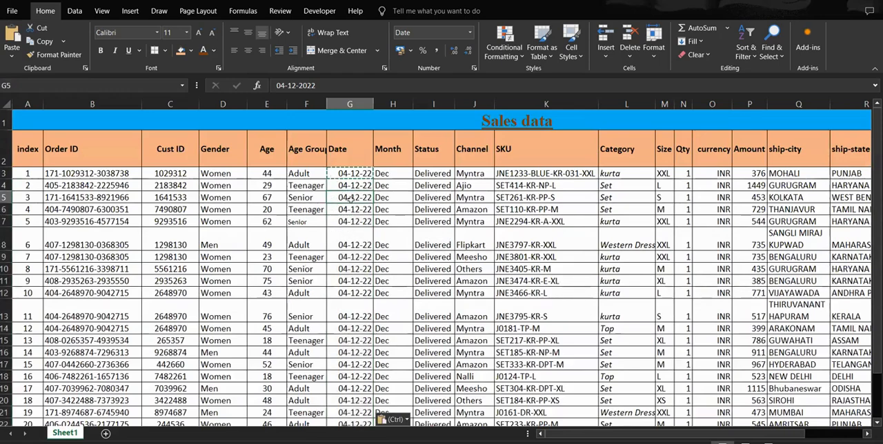
# Step: Fit the Date, Month, Category, Age, Gender, Cust ID and Order ID columns to the width of their contents
pyautogui.doubleClick(372, 102)
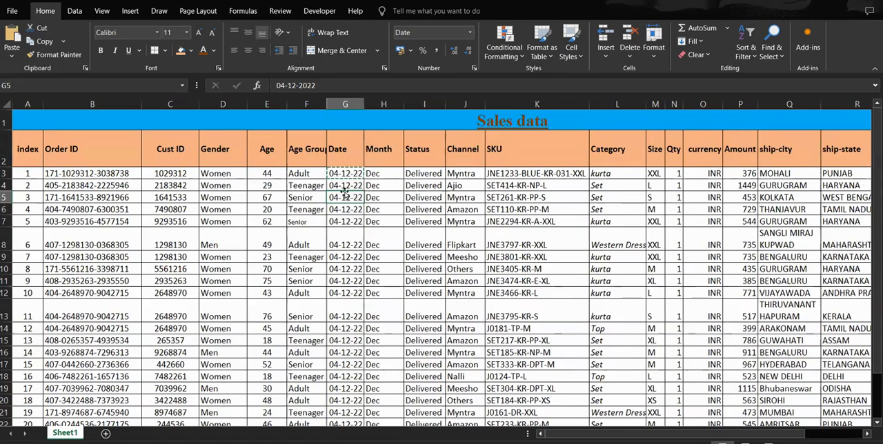
pyautogui.press('Escape')
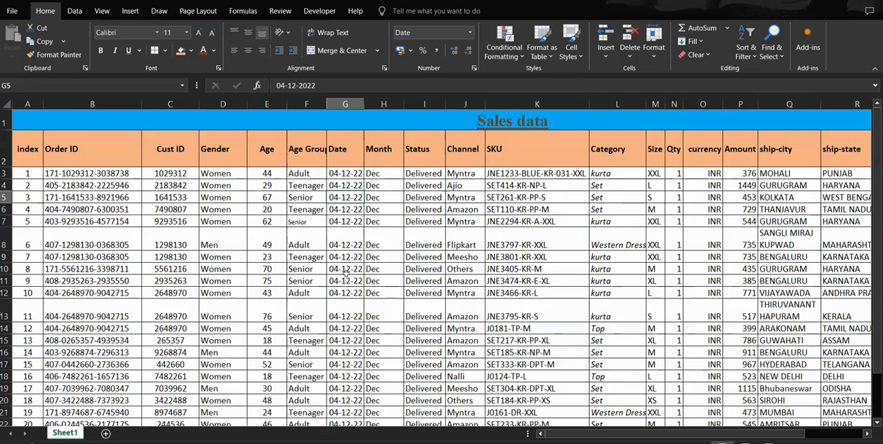
pyautogui.doubleClick(404, 104)
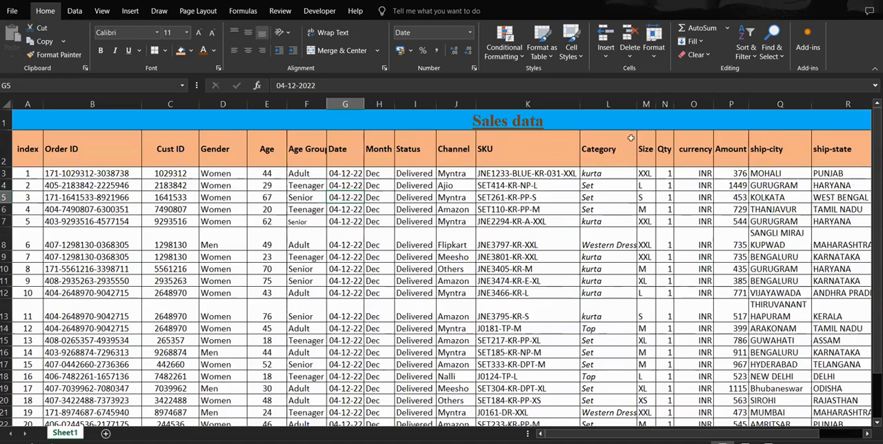
pyautogui.doubleClick(637, 102)
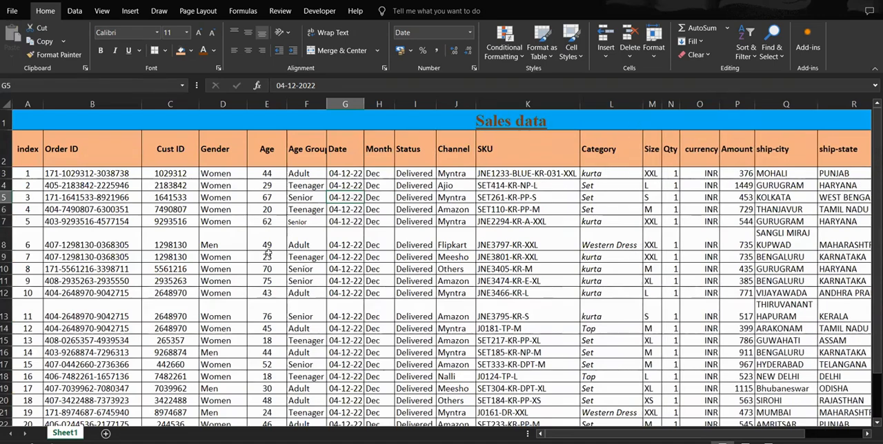
pyautogui.doubleClick(287, 103)
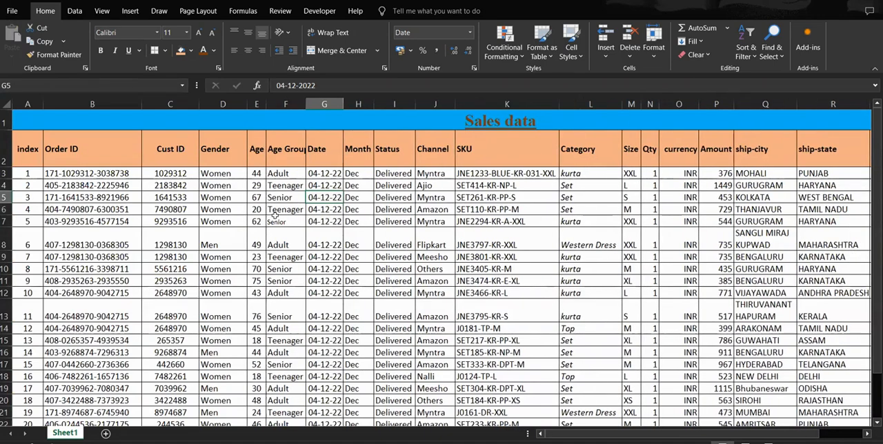
pyautogui.doubleClick(246, 104)
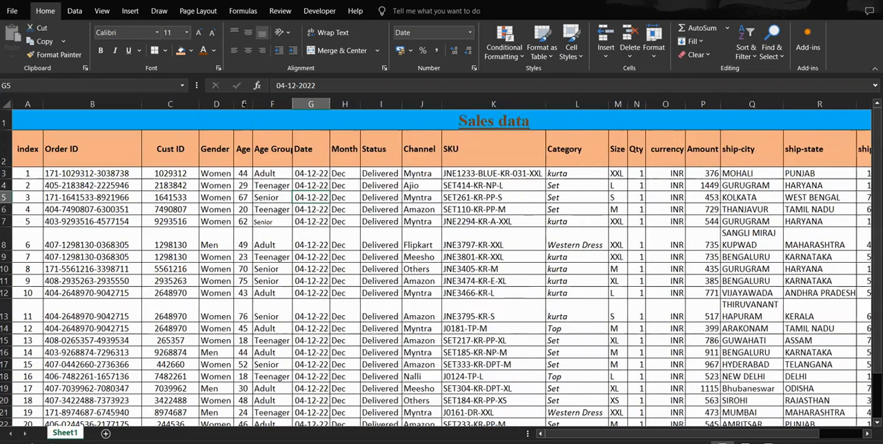
pyautogui.doubleClick(198, 104)
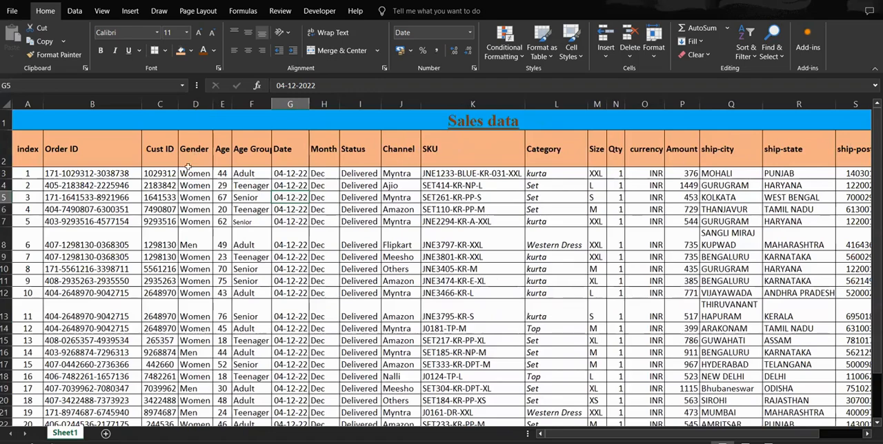
pyautogui.doubleClick(141, 104)
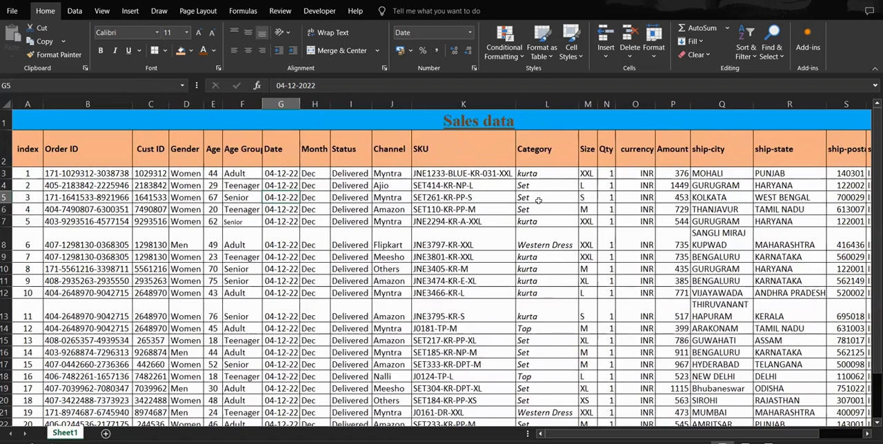
# Step: Fit the Qty and currency columns to their contents and center the Amount column
pyautogui.doubleClick(616, 104)
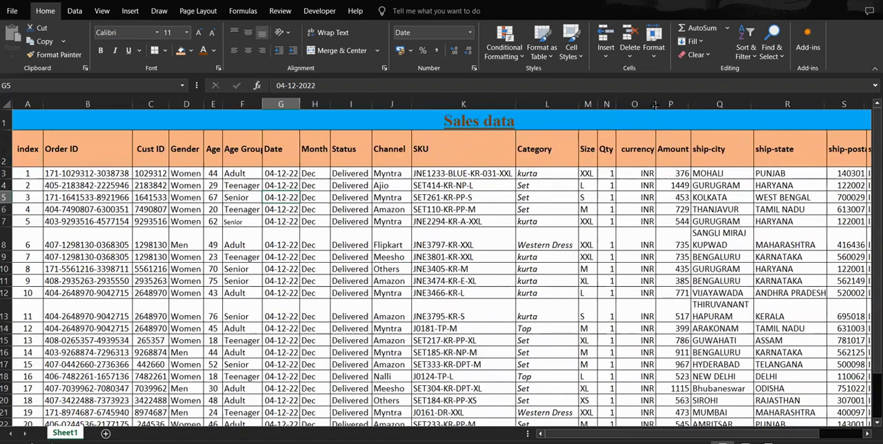
pyautogui.doubleClick(656, 104)
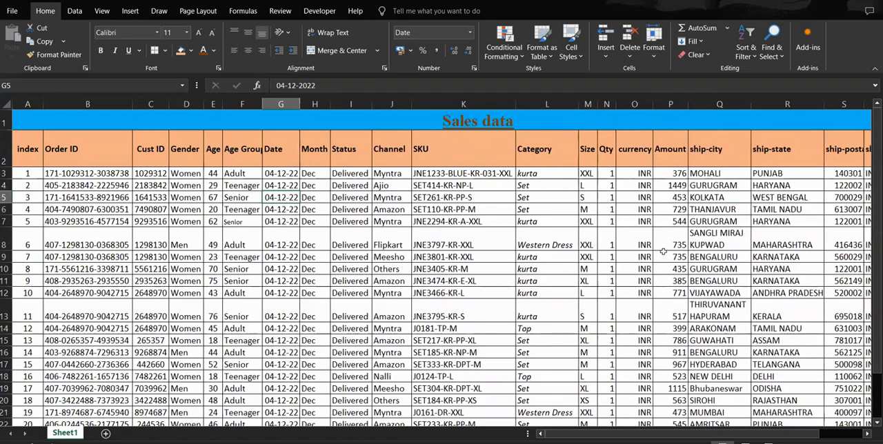
pyautogui.click(670, 104)
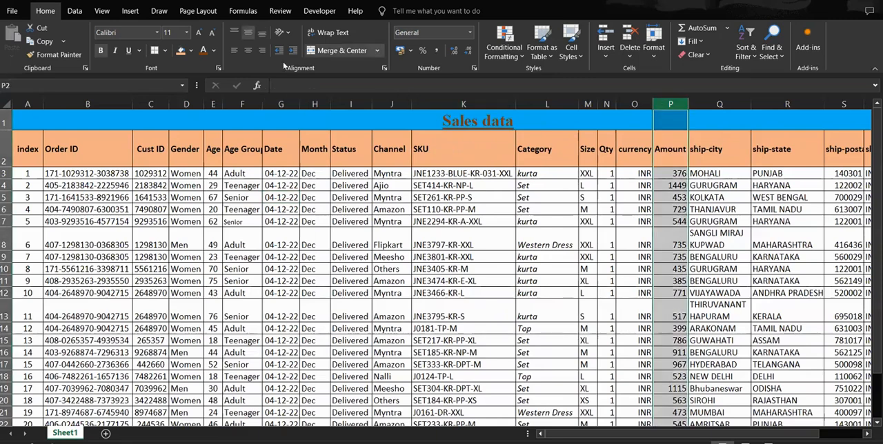
pyautogui.click(673, 290)
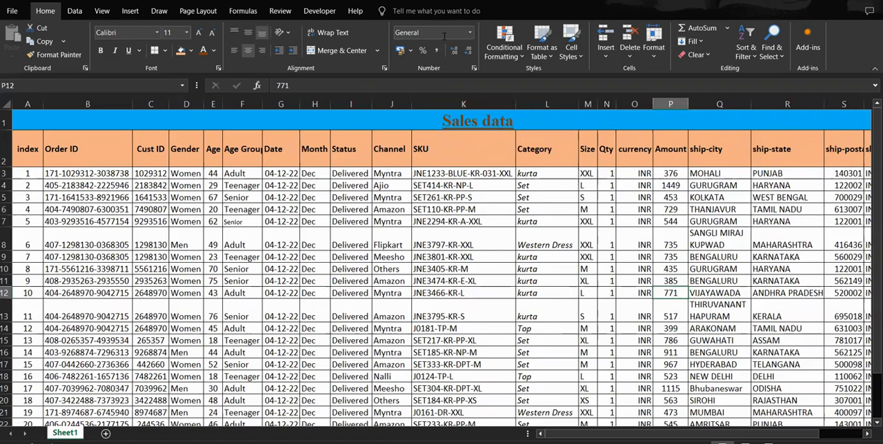
# Step: Try the Percentage number format on the first Amount value in P3 and undo it
pyautogui.click(470, 32)
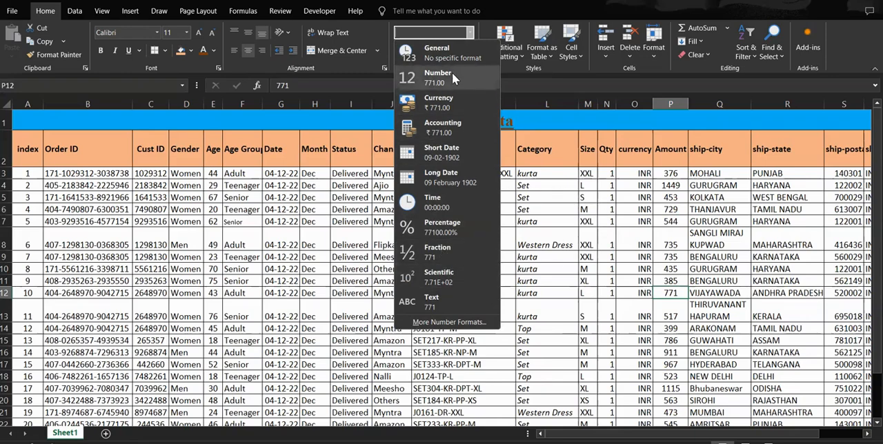
pyautogui.click(597, 197)
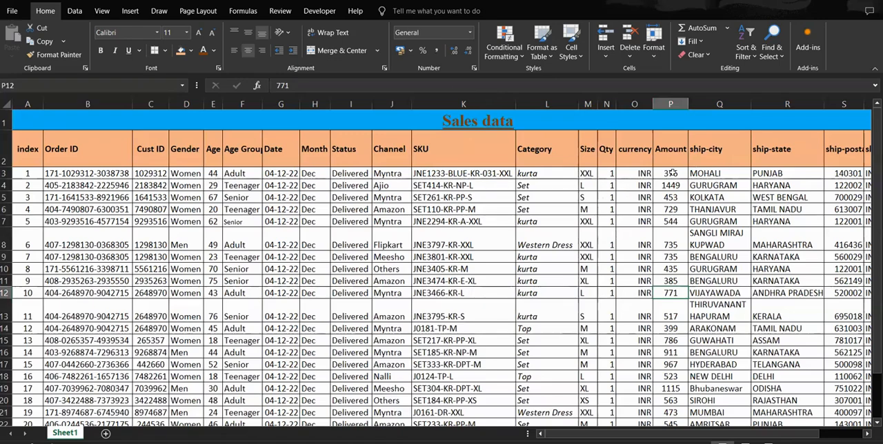
pyautogui.click(670, 173)
pyautogui.click(462, 33)
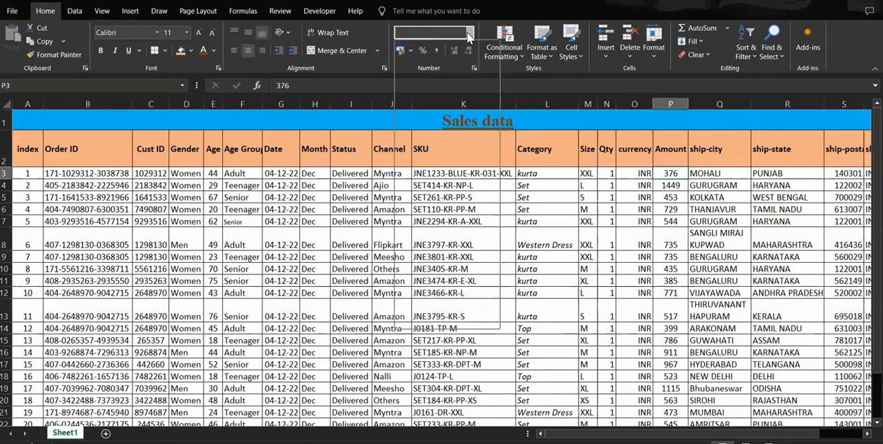
pyautogui.click(470, 33)
pyautogui.click(448, 229)
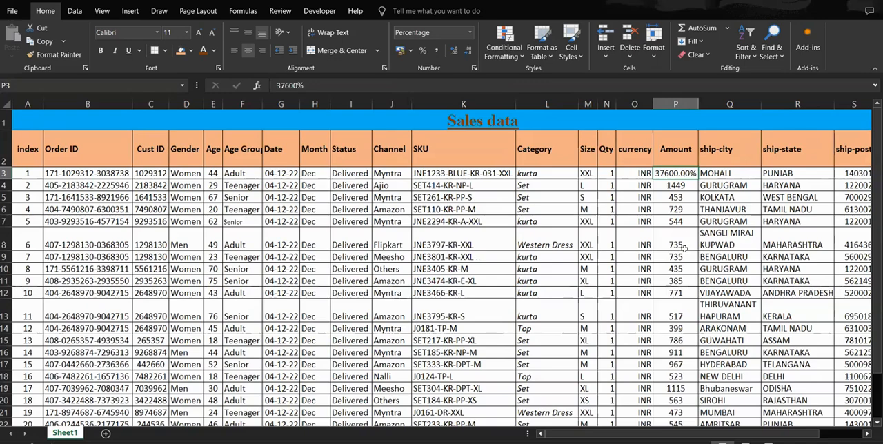
pyautogui.hotkey('ctrl', 'z')
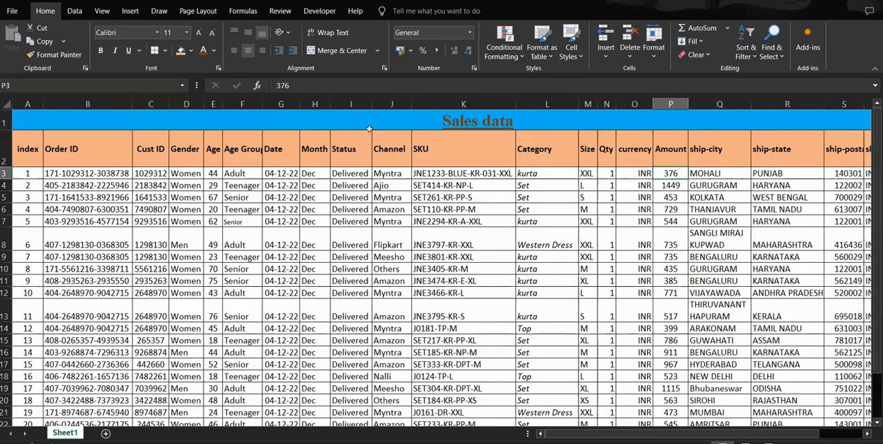
# Step: Try the Fraction number format on the Amount value in P3 and undo it
pyautogui.click(469, 32)
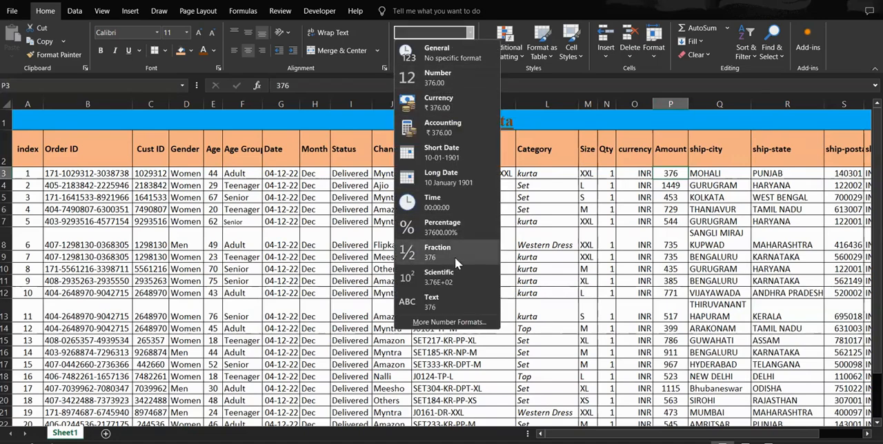
pyautogui.click(437, 251)
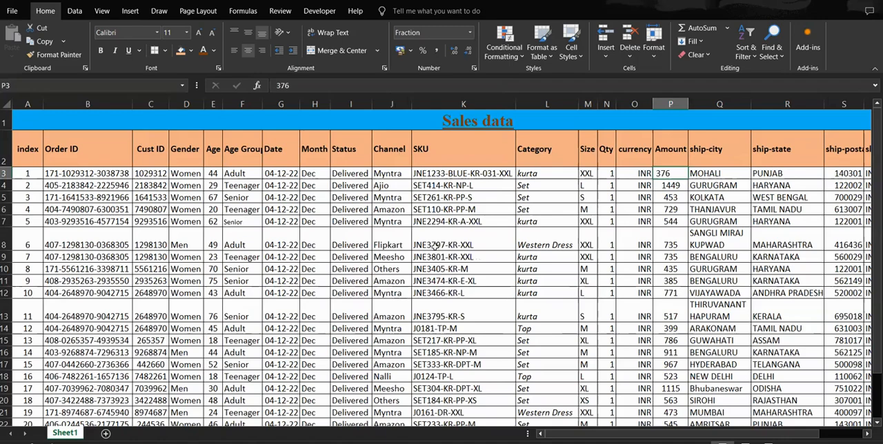
pyautogui.hotkey('ctrl', 'z')
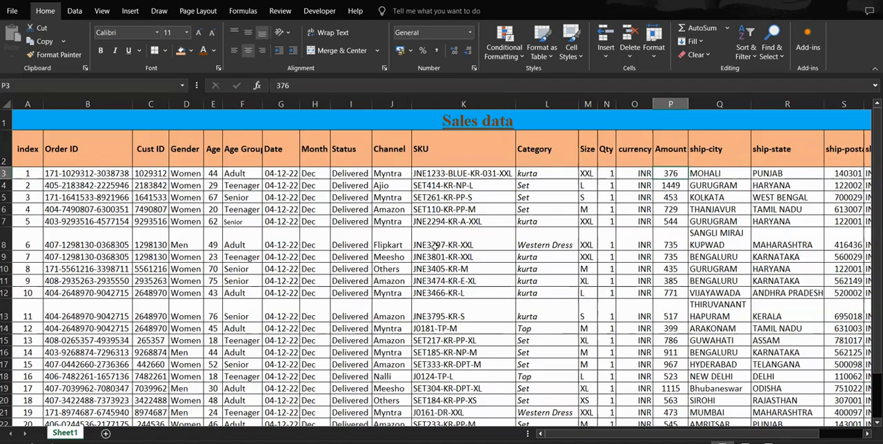
pyautogui.click(468, 34)
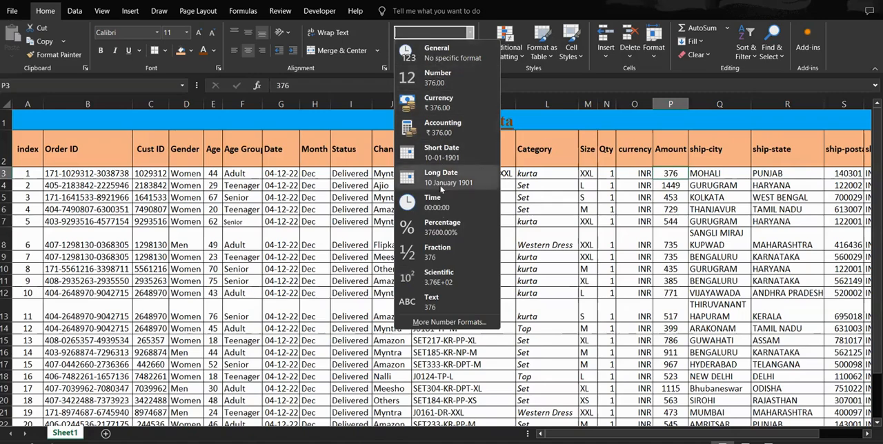
pyautogui.click(475, 146)
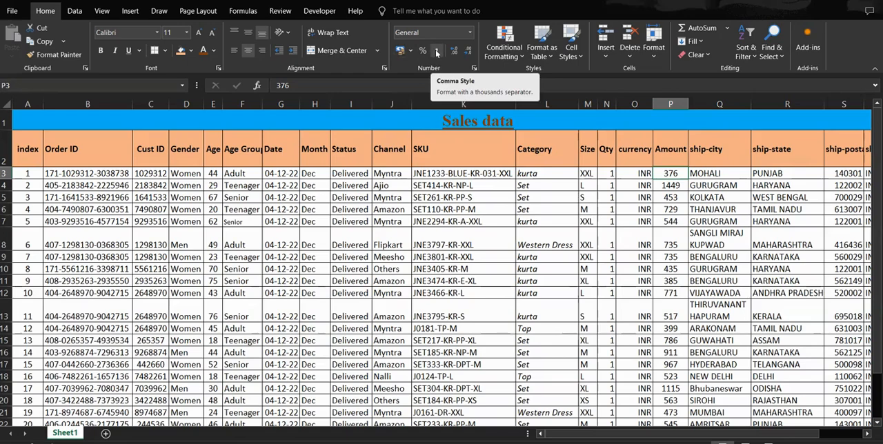
# Step: Enter 5% in cell V3, in the empty column beside B2B
pyautogui.click(718, 173)
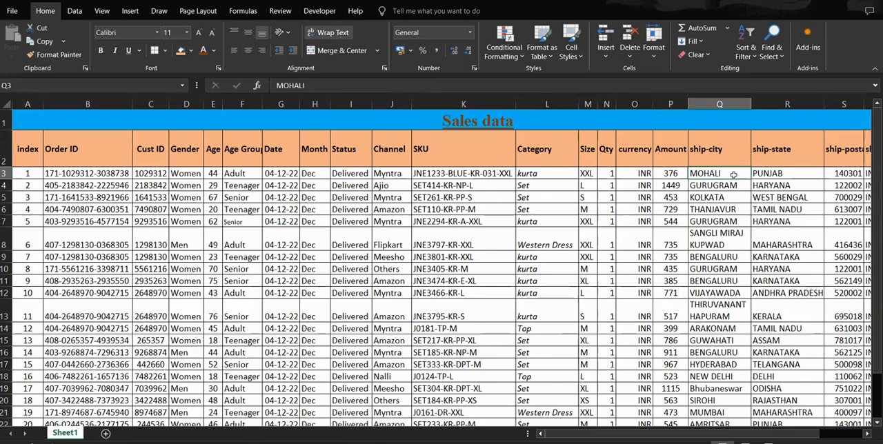
pyautogui.hscroll(4, 733, 174)
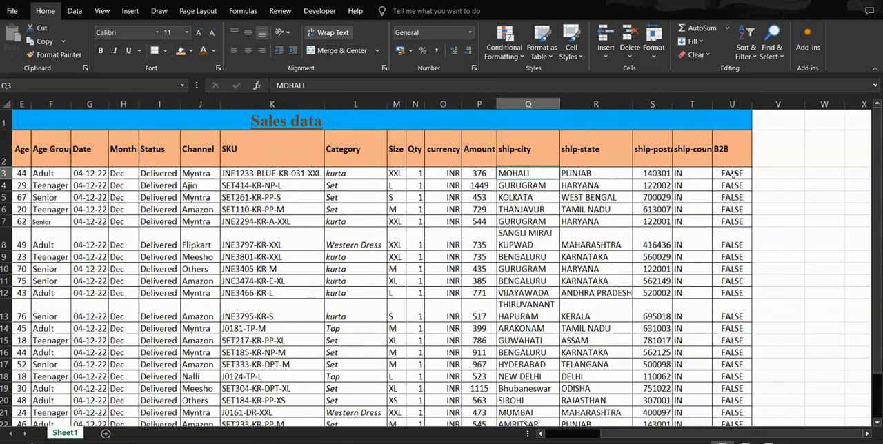
pyautogui.hscroll(3, 733, 174)
pyautogui.click(679, 174)
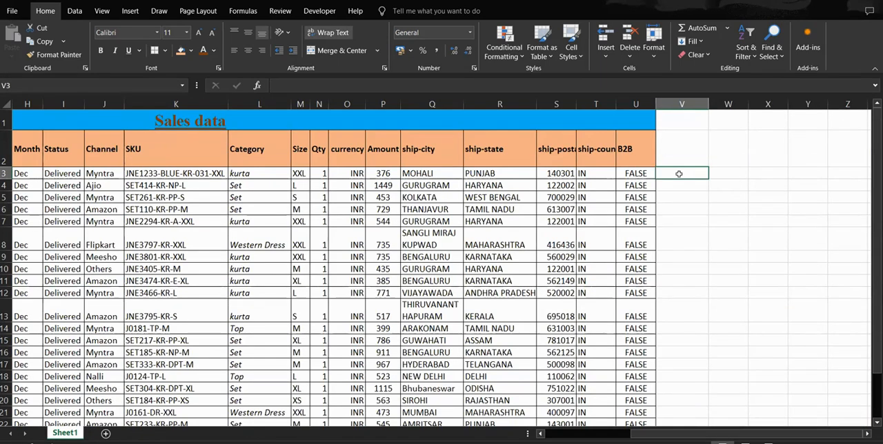
pyautogui.press('Right')
pyautogui.press('Right')
pyautogui.press('Right')
pyautogui.press('Right')
pyautogui.press('Right')
pyautogui.press('Left')
pyautogui.press('Left')
pyautogui.press('Left')
pyautogui.press('Left')
pyautogui.press('Left')
pyautogui.press('Left')
pyautogui.press('Left')
pyautogui.press('Left')
pyautogui.press('Left')
pyautogui.press('Left')
pyautogui.press('Left')
pyautogui.press('Left')
pyautogui.press('Left')
pyautogui.press('Left')
pyautogui.press('Left')
pyautogui.press('Left')
pyautogui.press('Left')
pyautogui.press('Left')
pyautogui.press('Left')
pyautogui.press('Left')
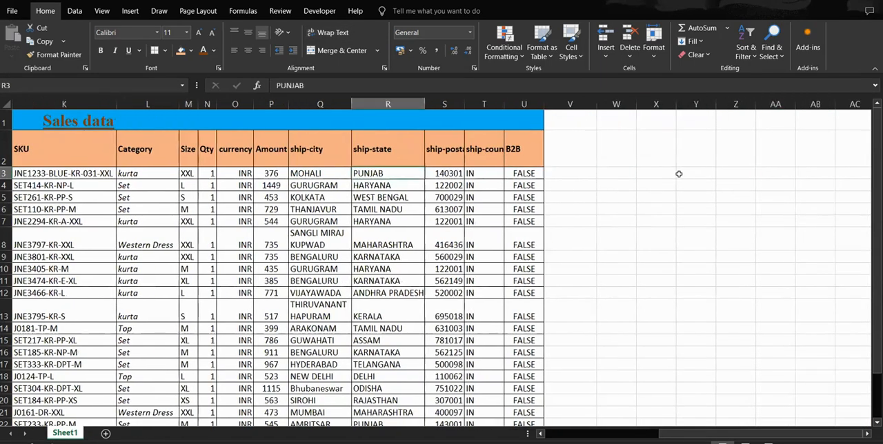
pyautogui.press('Right')
pyautogui.press('Right')
pyautogui.press('Right')
pyautogui.press('Right')
pyautogui.press('Right')
pyautogui.press('Right')
pyautogui.press('Right')
pyautogui.press('Right')
pyautogui.press('Right')
pyautogui.press('Right')
pyautogui.press('Right')
pyautogui.press('Right')
pyautogui.press('Right')
pyautogui.press('Right')
pyautogui.press('Right')
pyautogui.press('Right')
pyautogui.press('Right')
pyautogui.press('Right')
pyautogui.press('Right')
pyautogui.press('Right')
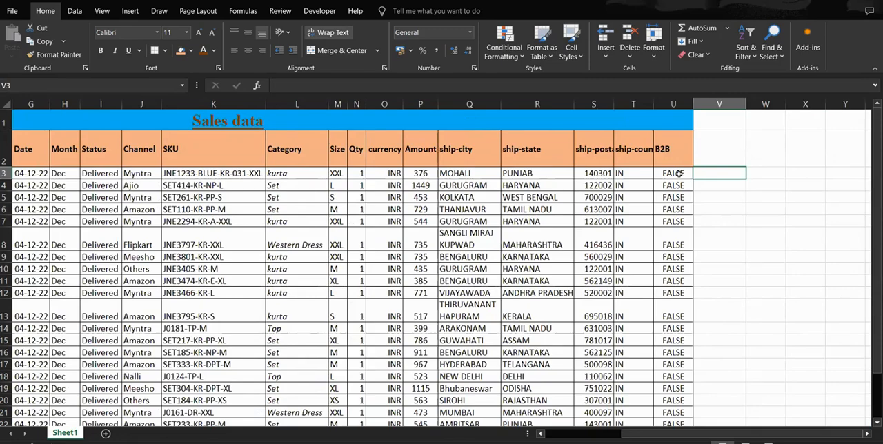
pyautogui.write('5')
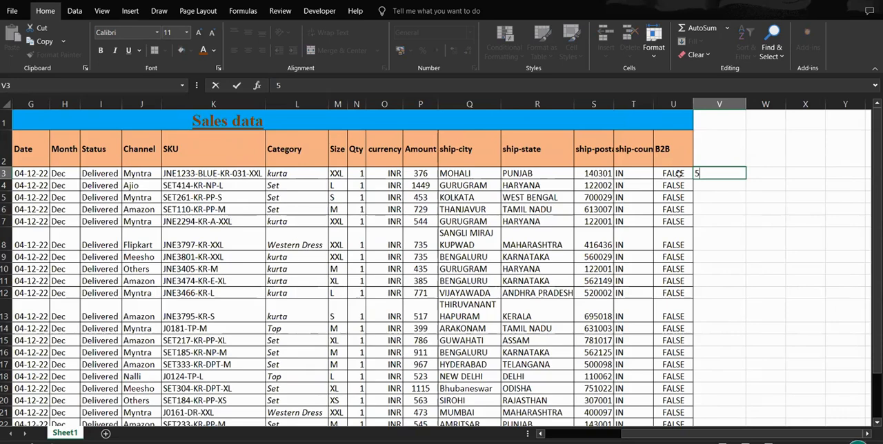
pyautogui.write('%')
pyautogui.press('Return')
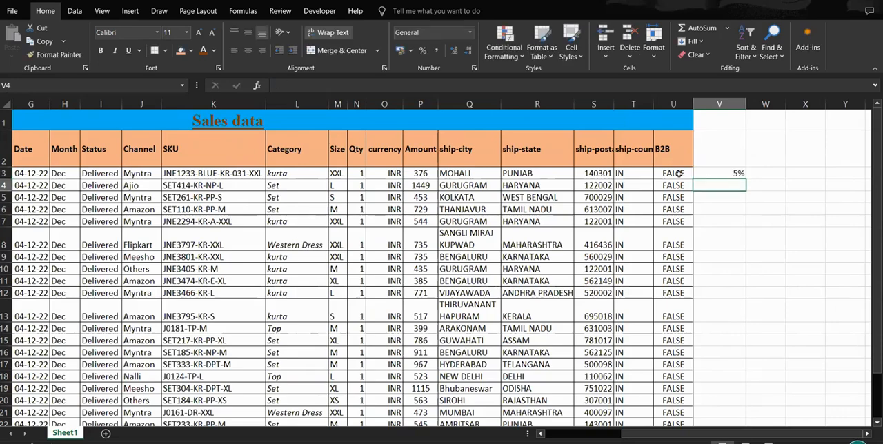
pyautogui.click(731, 173)
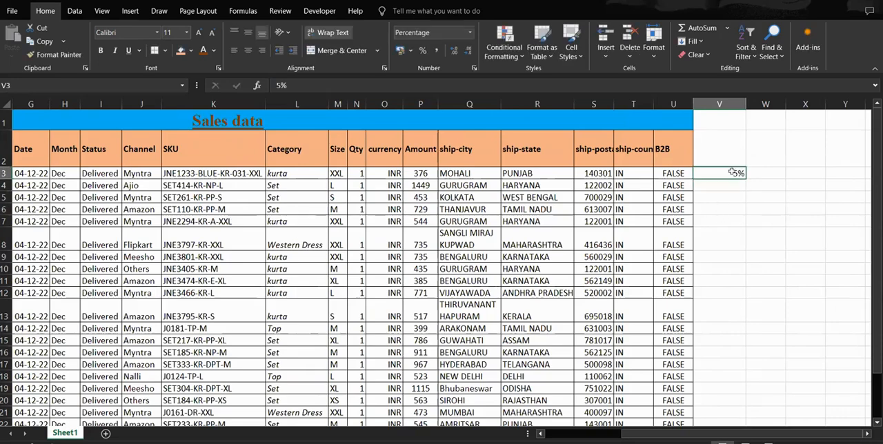
pyautogui.click(729, 185)
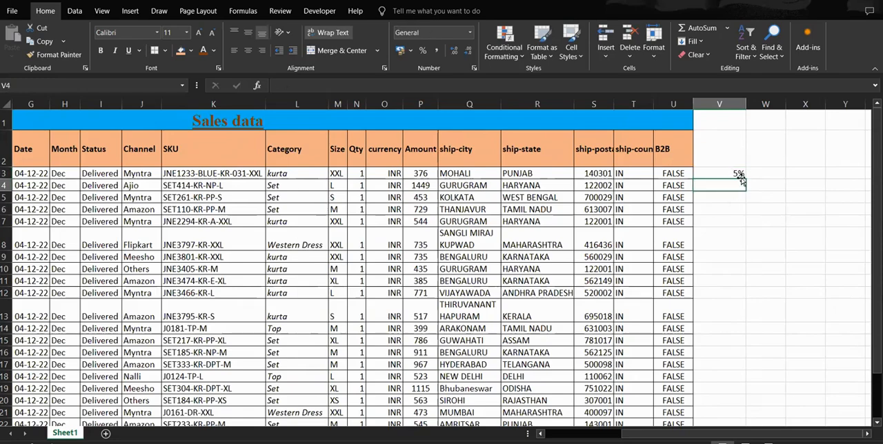
pyautogui.click(728, 171)
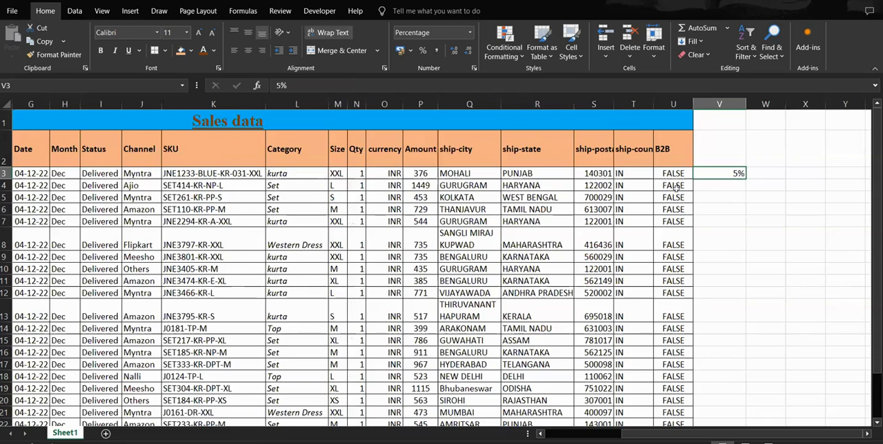
pyautogui.click(717, 188)
pyautogui.click(725, 172)
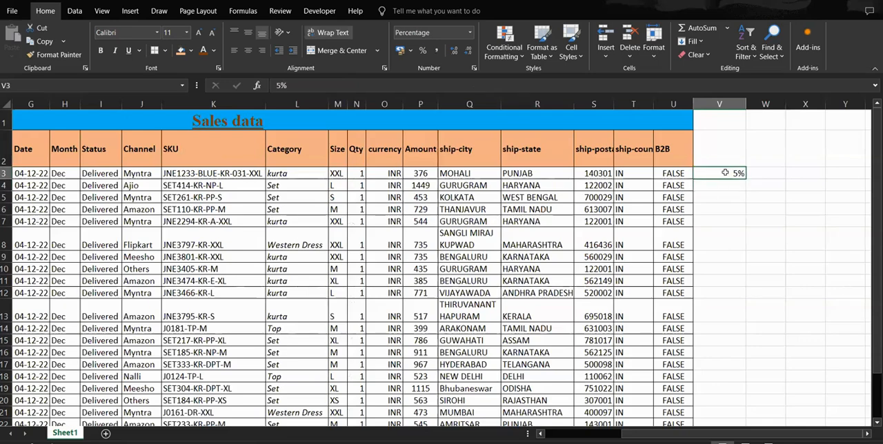
# Step: Enter 100 in W3 and calculate the percentage of it in X3 with the formula =W3*V3
pyautogui.click(772, 173)
pyautogui.write('100')
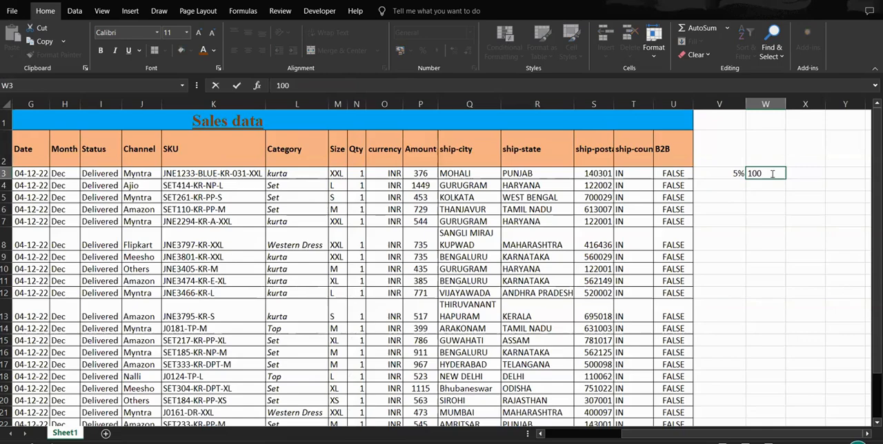
pyautogui.press('Return')
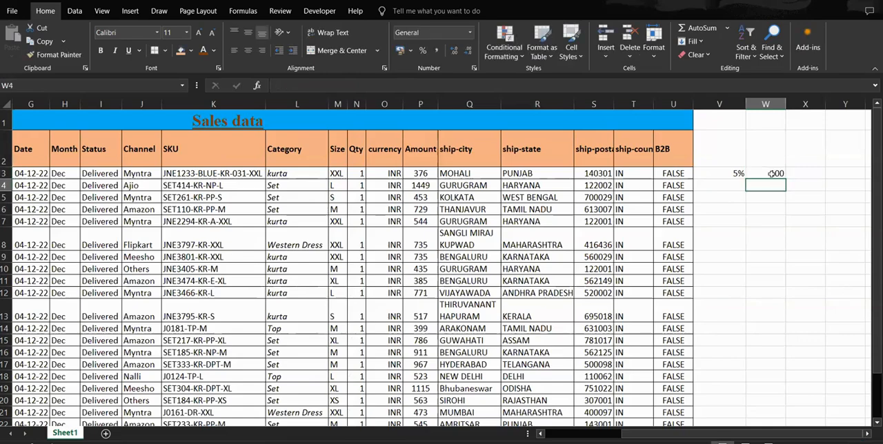
pyautogui.press('Up')
pyautogui.press('Right')
pyautogui.write('=')
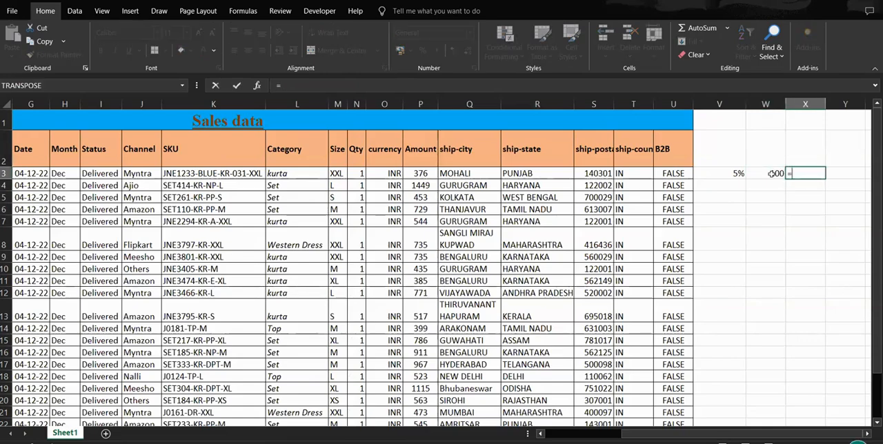
pyautogui.click(771, 173)
pyautogui.write('*')
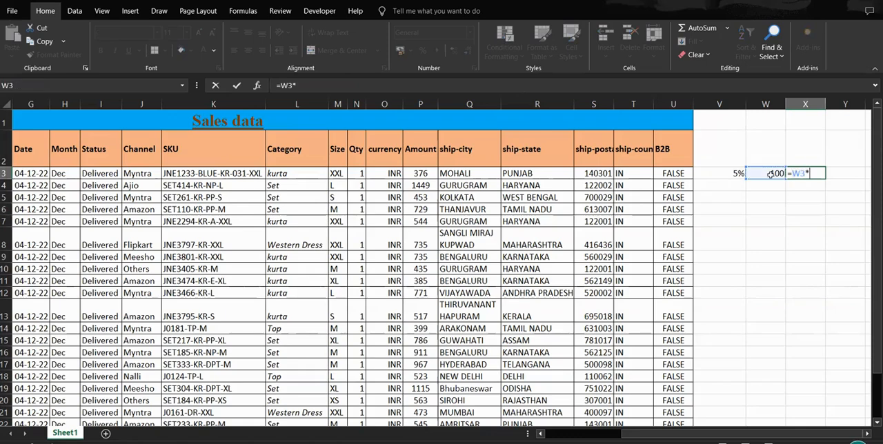
pyautogui.click(742, 173)
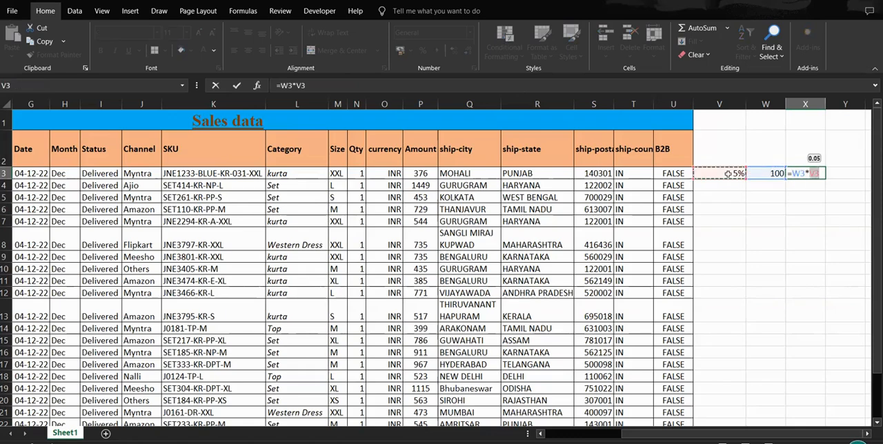
pyautogui.press('Return')
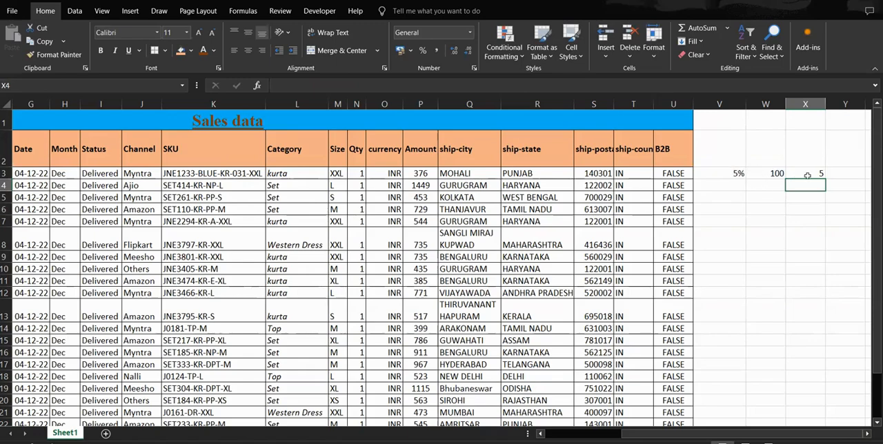
# Step: Change the base amount in W3 to 150
pyautogui.click(777, 173)
pyautogui.write('150')
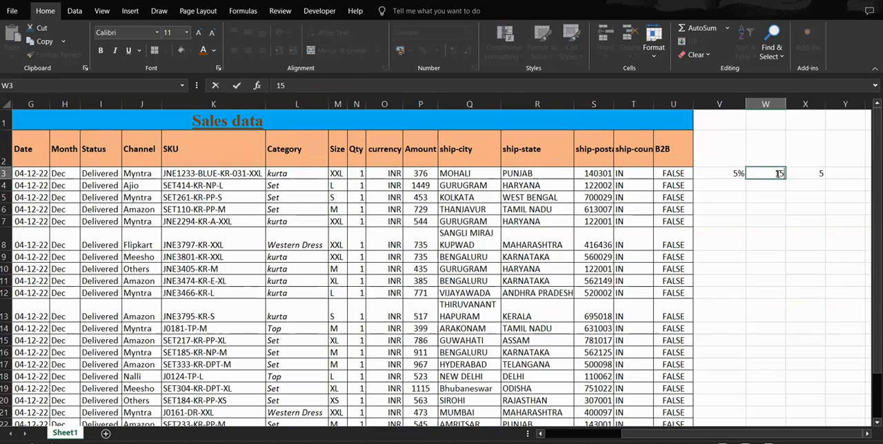
pyautogui.press('Return')
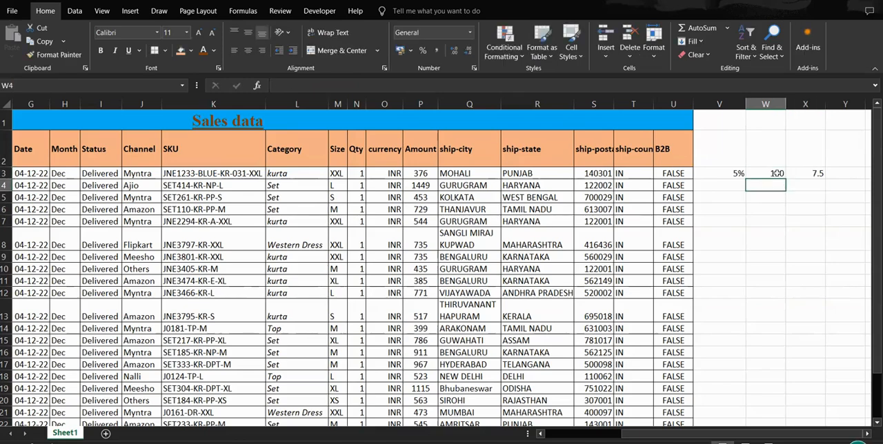
# Step: Clear the percentage example from cells V3 to X3
pyautogui.click(737, 173)
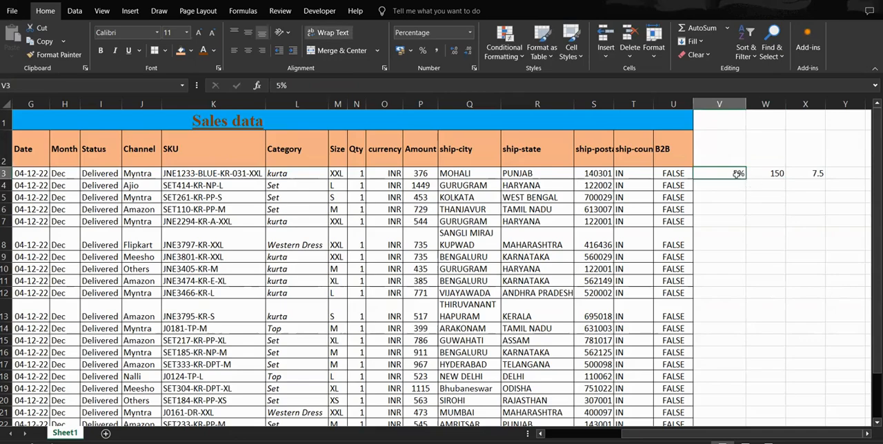
pyautogui.moveTo(739, 173); pyautogui.dragTo(821, 172)
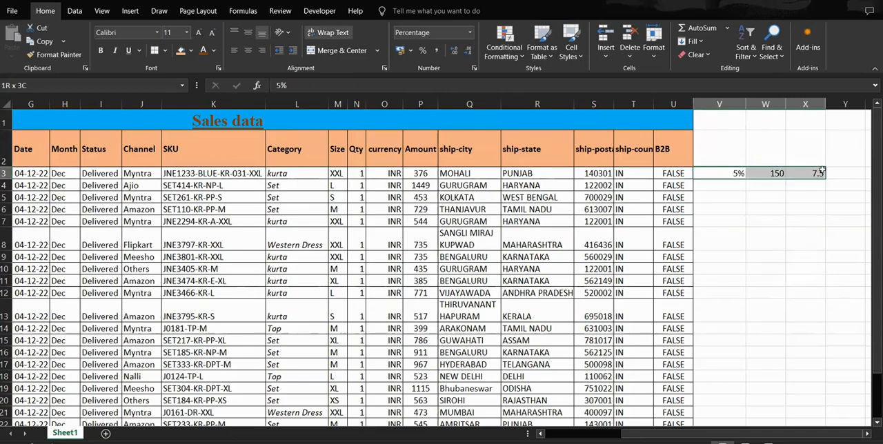
pyautogui.press('Delete')
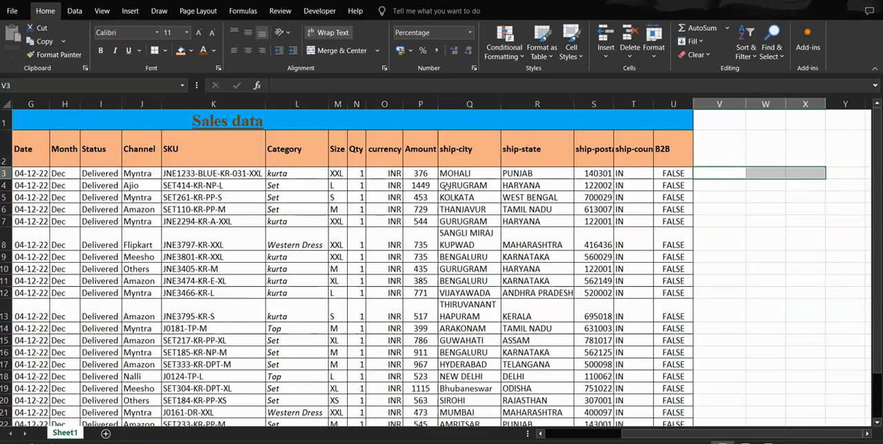
# Step: Widen the Amount column to make room for decimal values
pyautogui.click(426, 175)
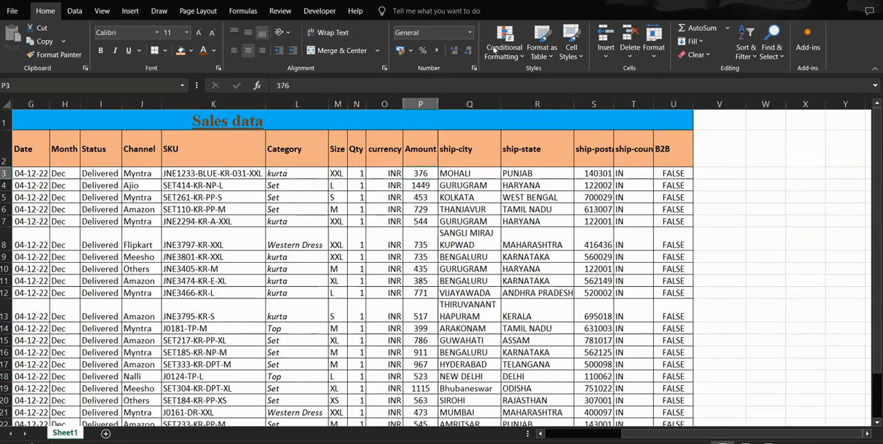
pyautogui.moveTo(437, 104); pyautogui.dragTo(457, 104)
# Step: Show the first two values in the Amount column, P3 and P4, with two decimal places
pyautogui.click(453, 51)
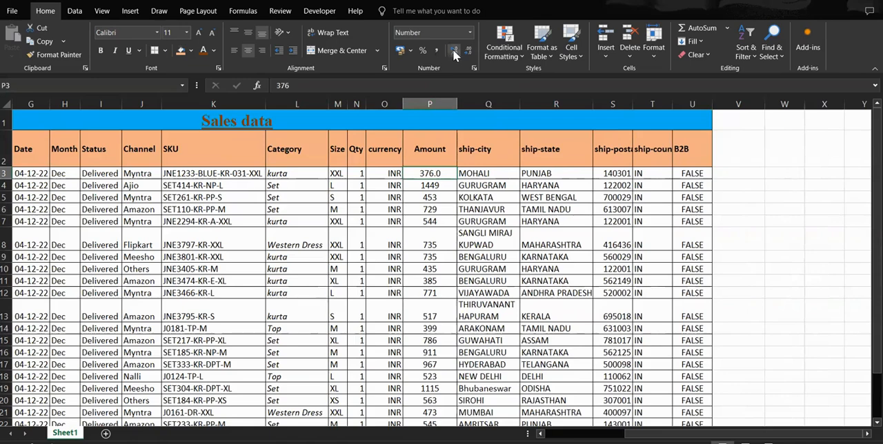
pyautogui.click(453, 50)
pyautogui.press('Down')
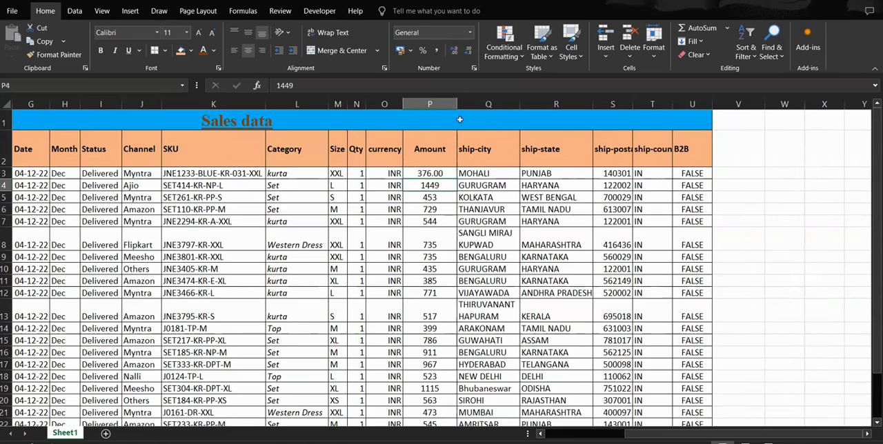
pyautogui.click(454, 52)
pyautogui.click(453, 52)
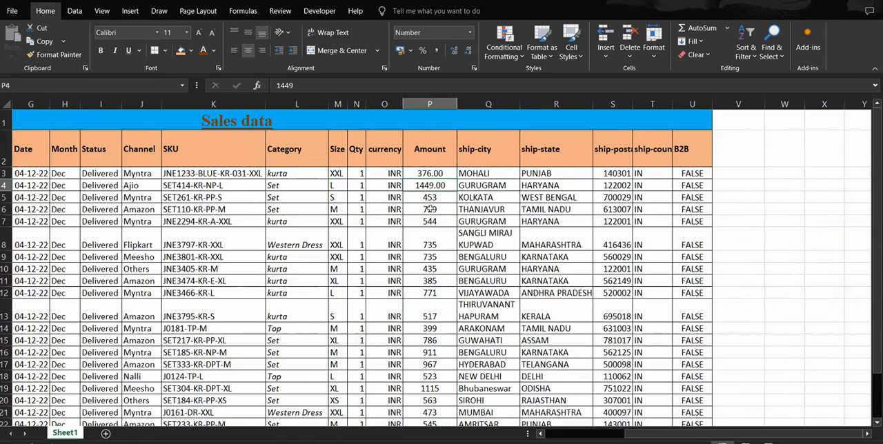
# Step: Reduce the decimals of the amounts in P4 and P3 until they display as whole numbers
pyautogui.click(455, 52)
pyautogui.click(455, 51)
pyautogui.click(466, 52)
pyautogui.click(466, 52)
pyautogui.click(466, 52)
pyautogui.click(465, 52)
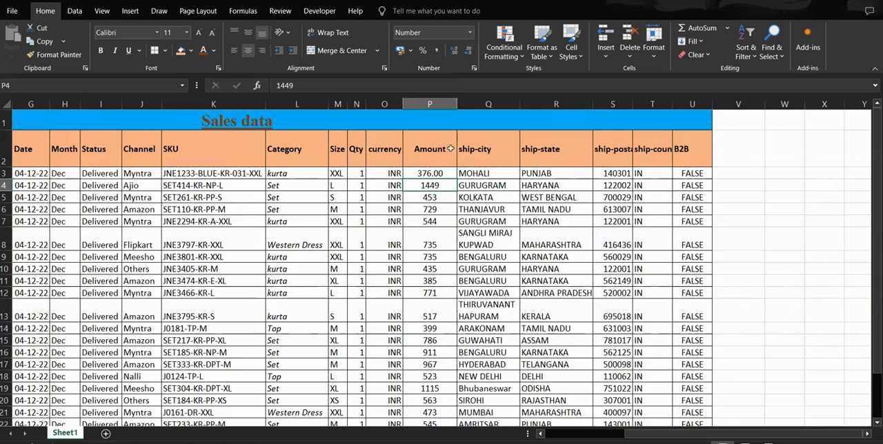
pyautogui.click(430, 174)
pyautogui.click(467, 51)
pyautogui.click(467, 51)
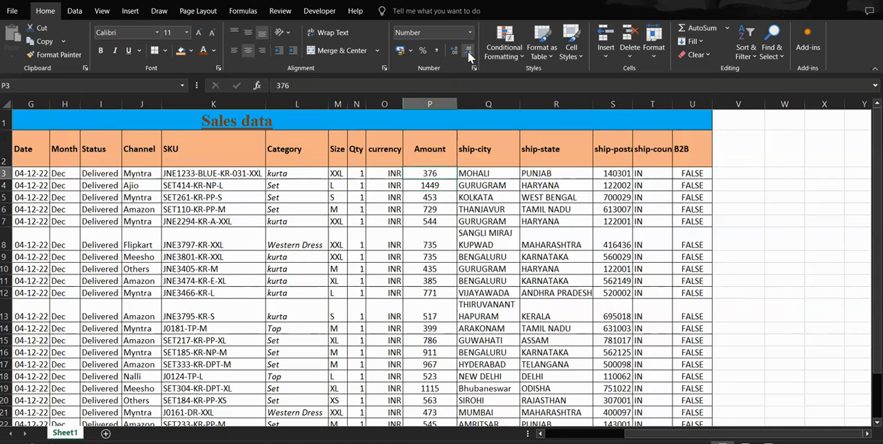
# Step: Select the merged Sales data title in row 1
pyautogui.click(488, 208)
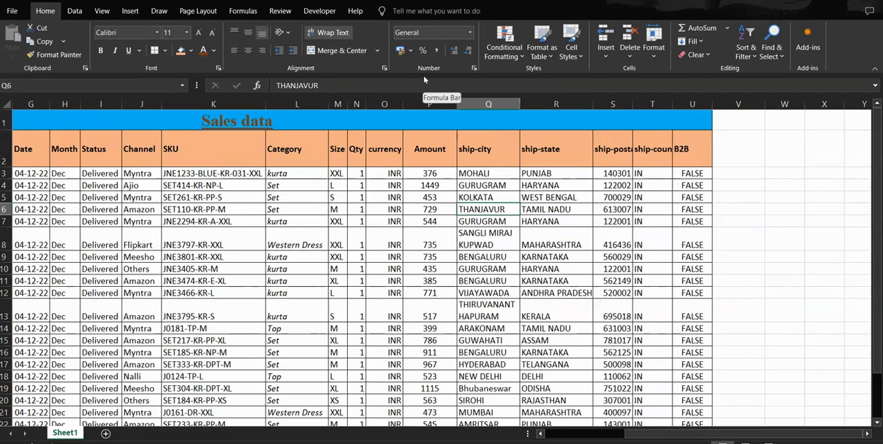
pyautogui.click(280, 124)
pyautogui.hscroll(-3, 338, 142)
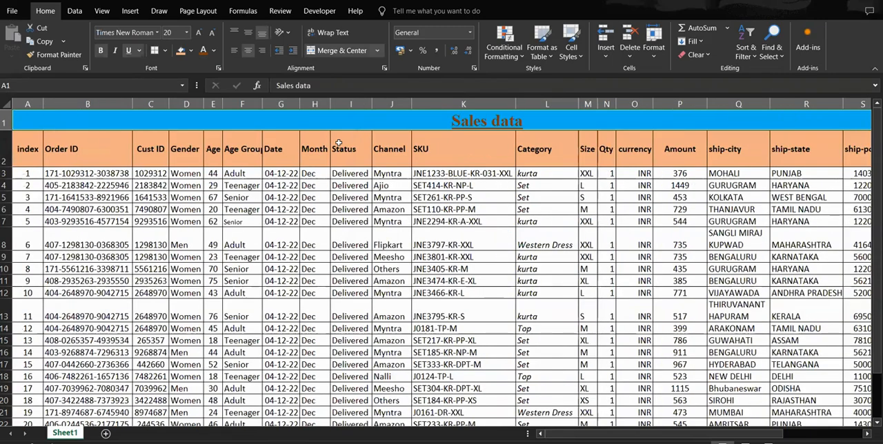
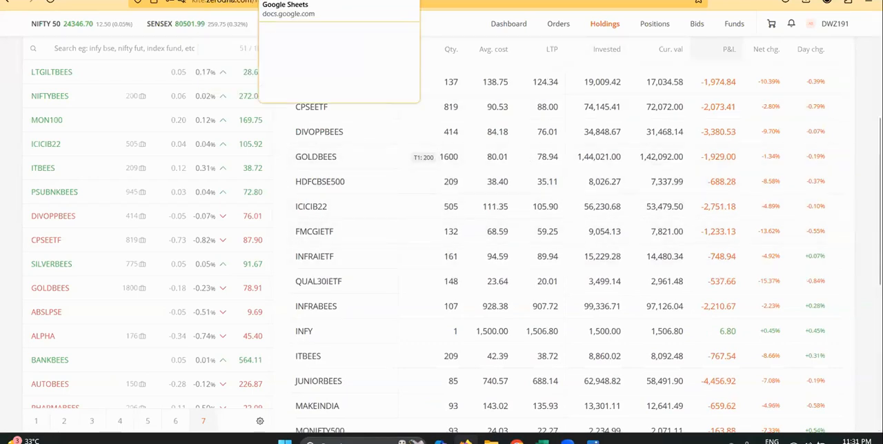
# Step: Switch to the Google Sheets income analysis sheet and set the first NSE:GOLDBEES quantity in H4 to 1800
pyautogui.click(293, 0)
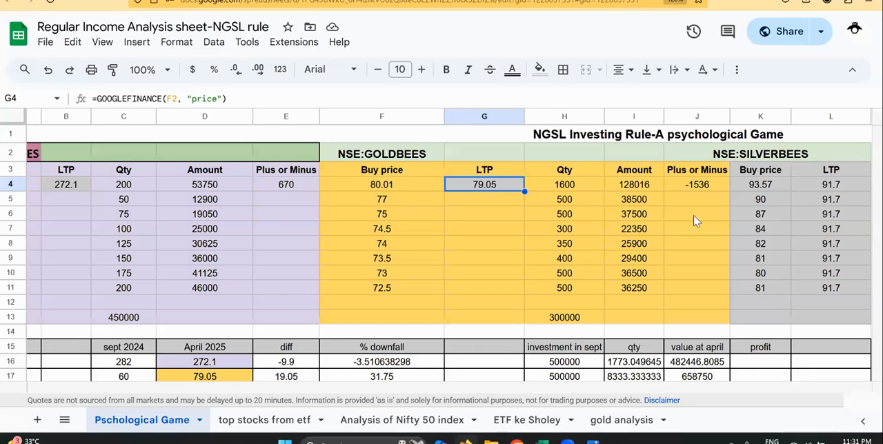
pyautogui.click(552, 183)
pyautogui.write('1800')
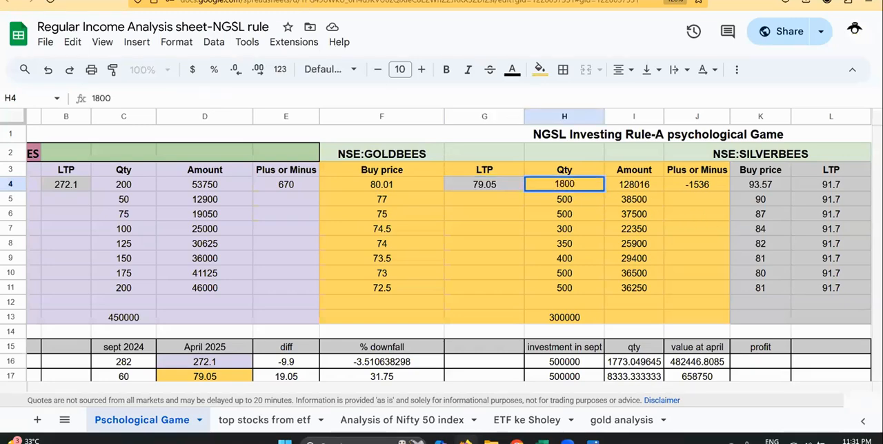
pyautogui.press('Return')
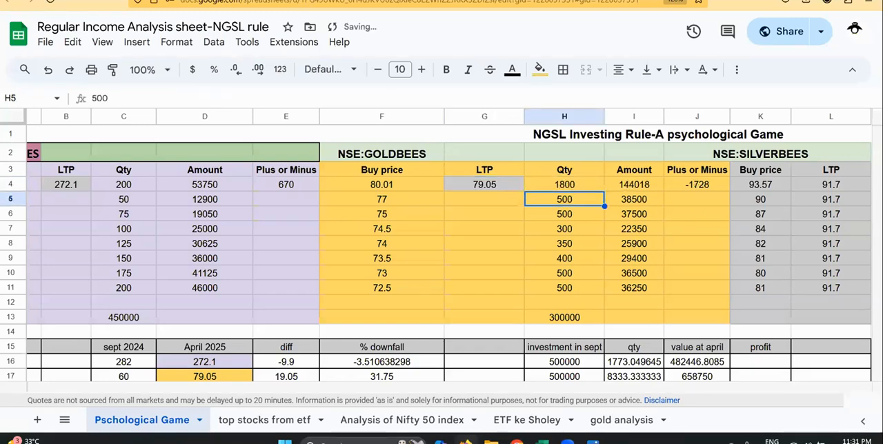
# Step: Check the NSE:GOLDBEES last traded price, buy price and Plus or Minus formula in row 4
pyautogui.click(465, 183)
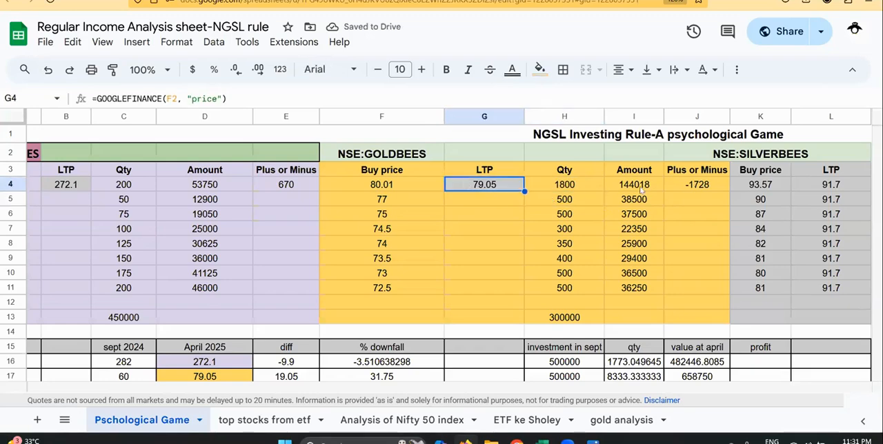
pyautogui.click(374, 186)
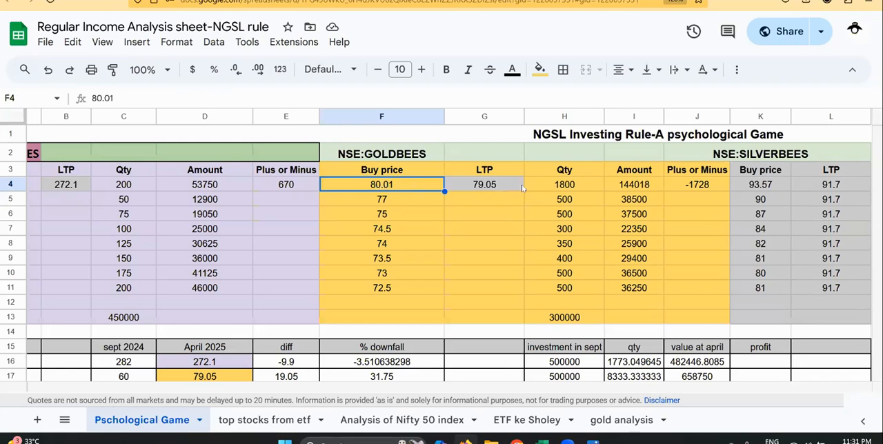
pyautogui.click(697, 185)
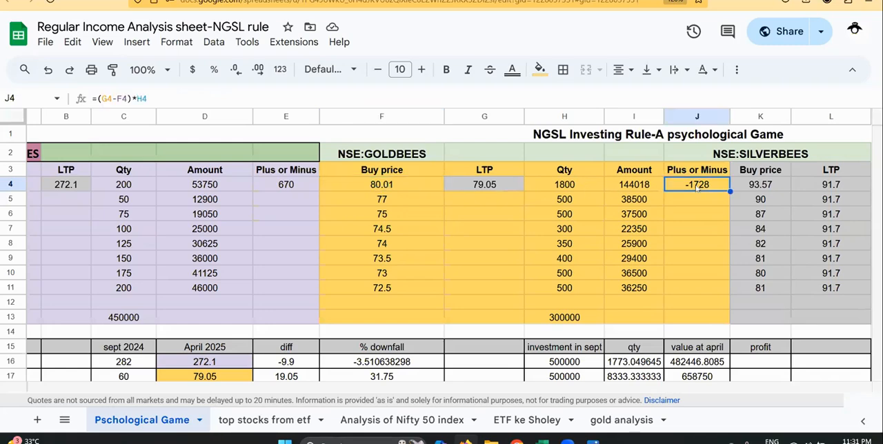
# Step: Review the NSE:SILVERBEES holding in row 4, from its buy price and LTP to its Plus or Minus formula
pyautogui.press('Right')
pyautogui.press('Right')
pyautogui.press('Right')
pyautogui.press('Right')
pyautogui.press('Left')
pyautogui.press('Left')
pyautogui.press('Left')
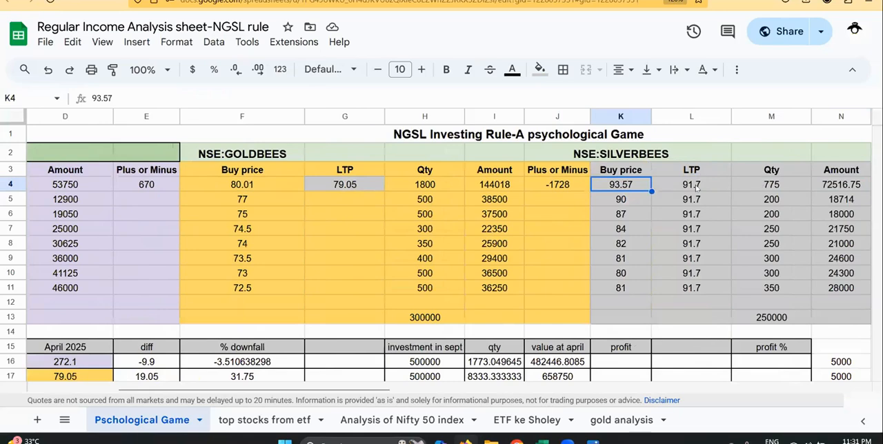
pyautogui.press('Right')
pyautogui.press('Right')
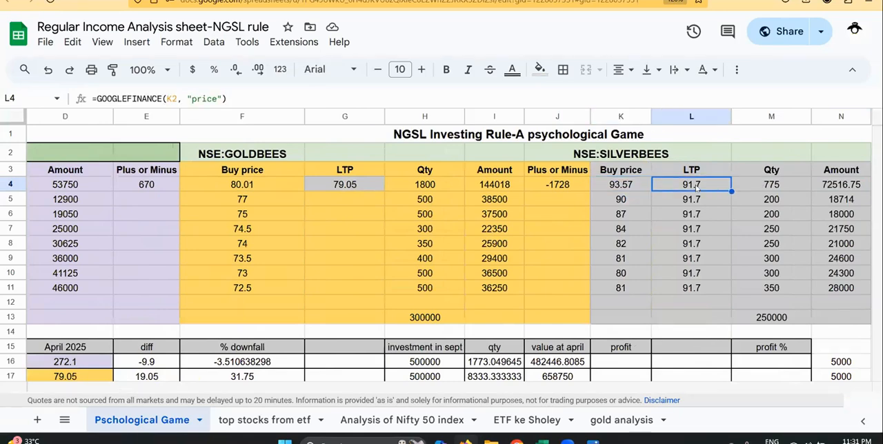
pyautogui.press('Right')
pyautogui.press('Right')
pyautogui.press('Right')
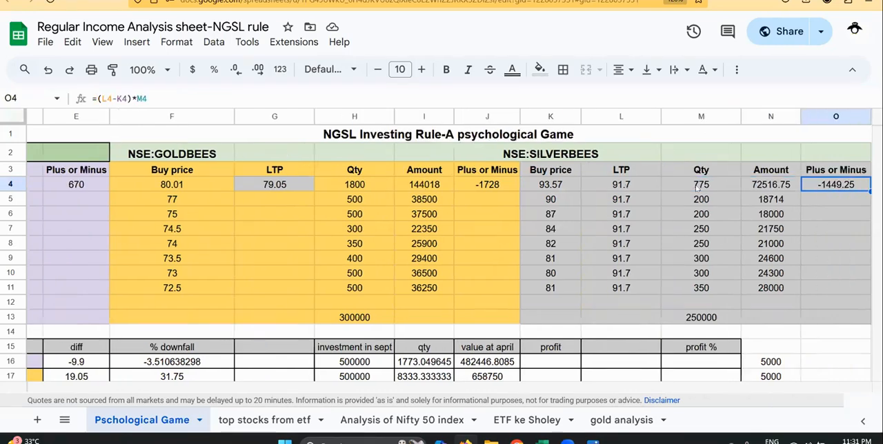
pyautogui.press('Left')
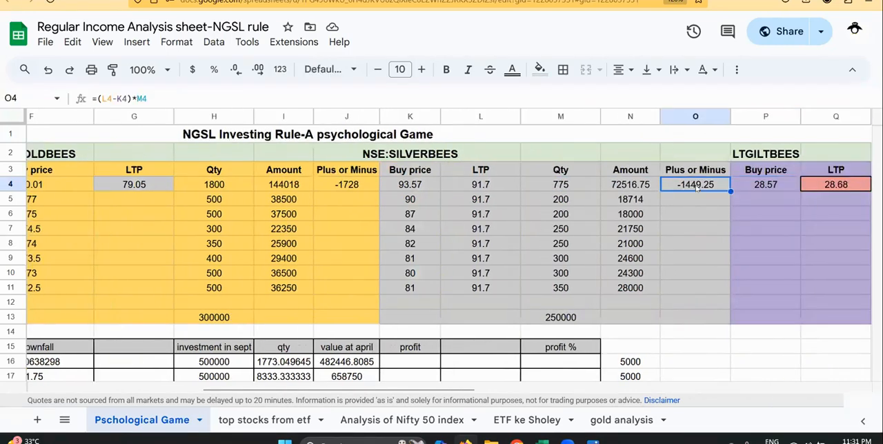
# Step: Review the LTGILTBEES holding in row 4, including its LTP, quantity, amount and Plus or Minus formula
pyautogui.press('Right')
pyautogui.press('Right')
pyautogui.press('Right')
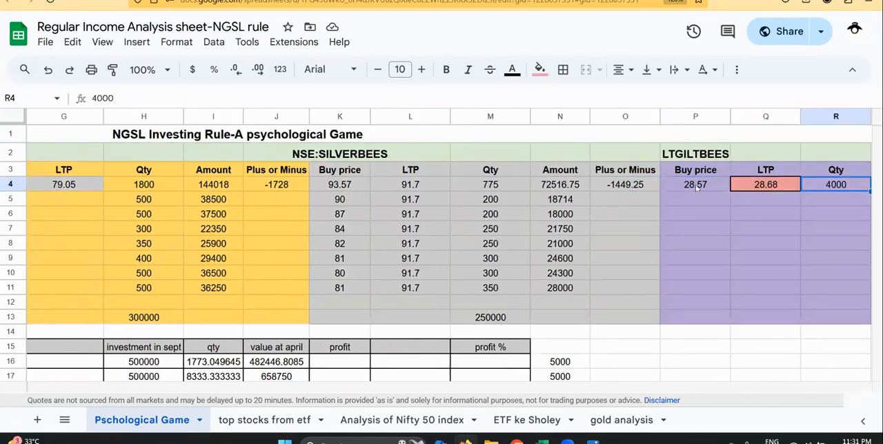
pyautogui.press('Left')
pyautogui.press('Right')
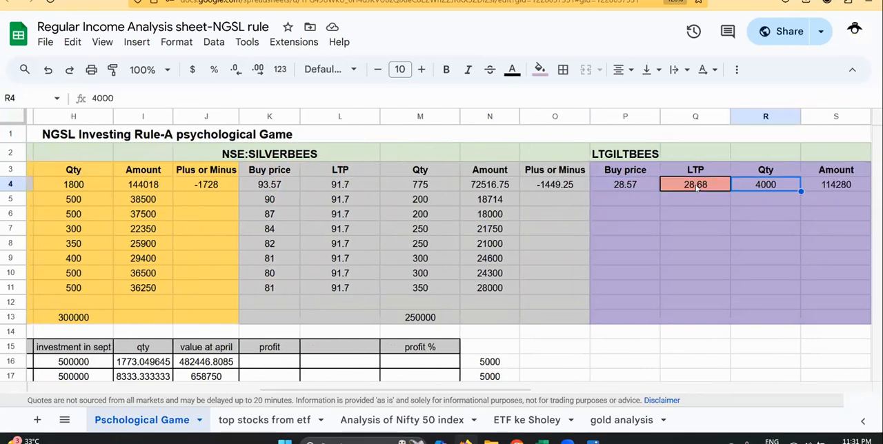
pyautogui.press('Right')
pyautogui.press('Right')
pyautogui.press('Right')
pyautogui.press('Left')
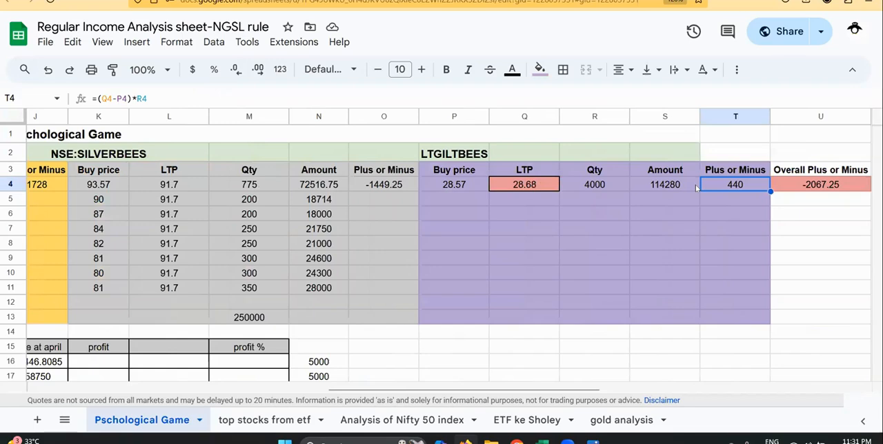
# Step: Return to the start of row 4 and review the NSE:NIFTYBEES LTP, quantity and Plus or Minus formula
pyautogui.press('Left')
pyautogui.press('Home')
pyautogui.press('Right')
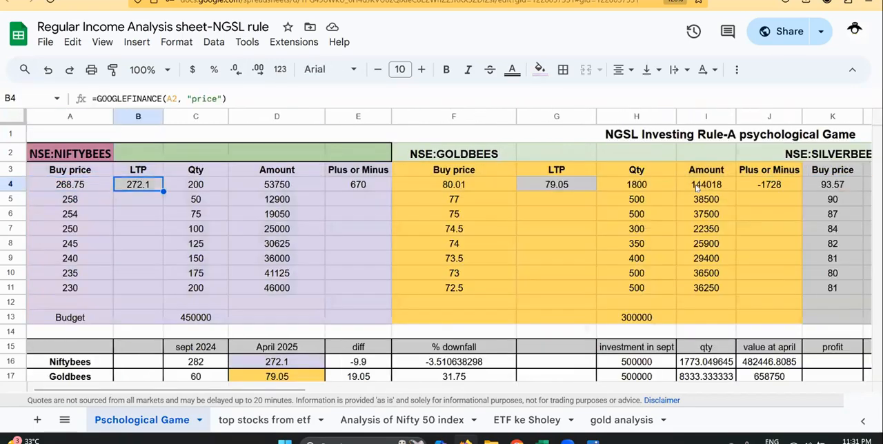
pyautogui.press('Right')
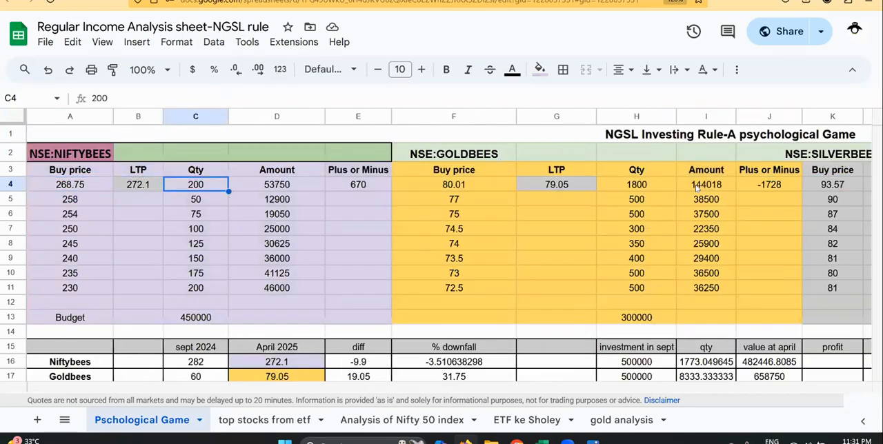
pyautogui.press('Right')
pyautogui.press('Right')
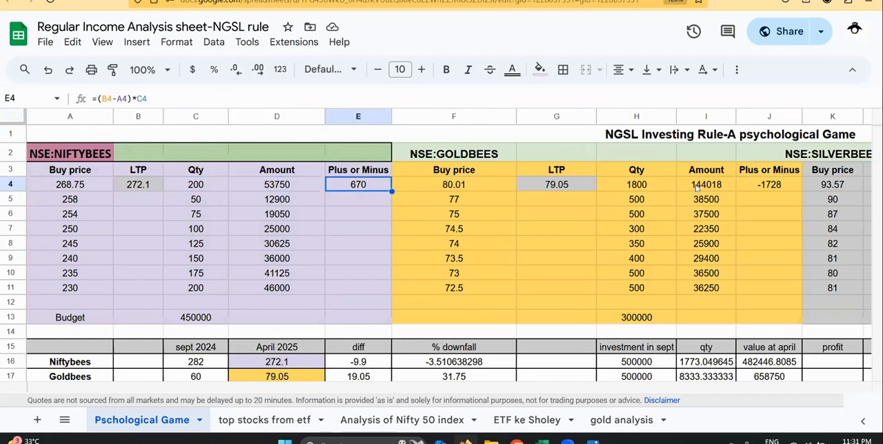
# Step: Examine the overall figures at the end of row 4: Overall Plus or Minus, Invested Amount, percentage and Target
pyautogui.press('Right')
pyautogui.hotkey('ctrl', 'Right')
pyautogui.press('Right')
pyautogui.press('Left')
pyautogui.press('Left')
pyautogui.press('Left')
pyautogui.press('Left')
pyautogui.press('Right')
pyautogui.press('Right')
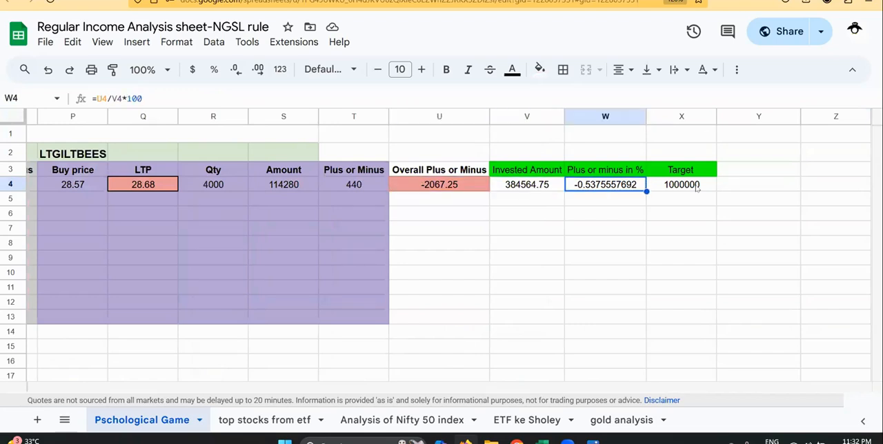
pyautogui.press('Left')
pyautogui.press('Left')
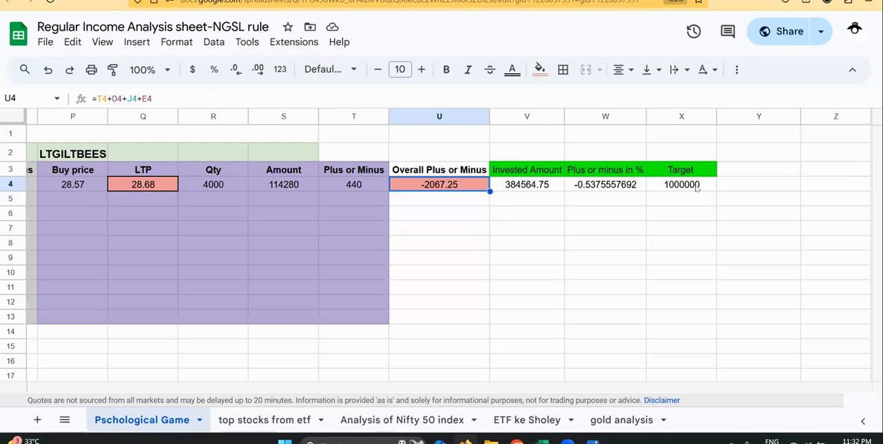
# Step: Go through row 4 again from the NSE:NIFTYBEES holding to the Invested Amount formula, and return to A4
pyautogui.press('Home')
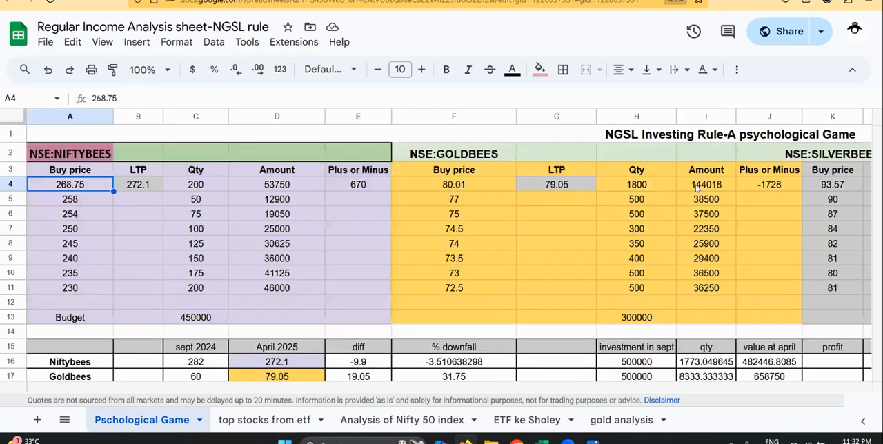
pyautogui.press('Right')
pyautogui.press('Right')
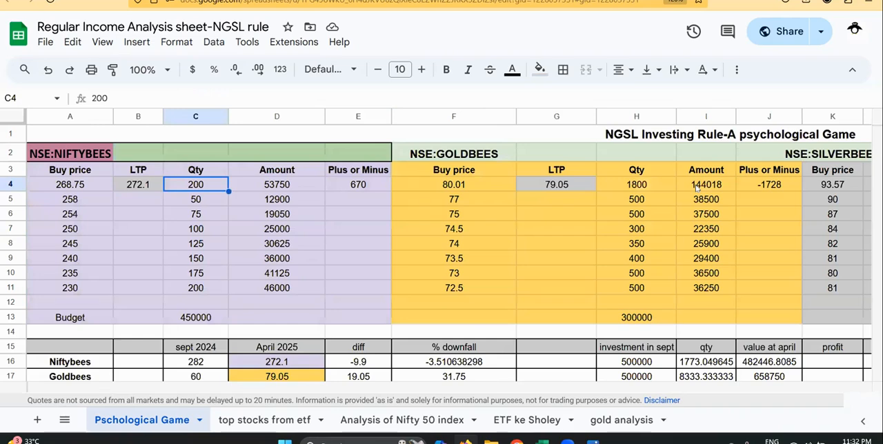
pyautogui.press('Right')
pyautogui.press('Right')
pyautogui.press('Right')
pyautogui.press('Right')
pyautogui.press('Right')
pyautogui.press('Right')
pyautogui.press('Right')
pyautogui.press('Right')
pyautogui.press('Right')
pyautogui.press('Right')
pyautogui.press('Right')
pyautogui.press('Right')
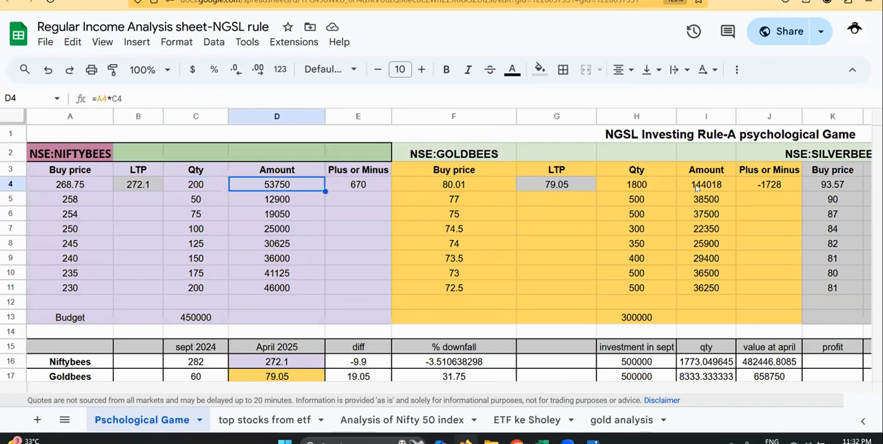
pyautogui.press('Right')
pyautogui.press('Right')
pyautogui.press('Right')
pyautogui.press('Right')
pyautogui.press('Right')
pyautogui.press('Right')
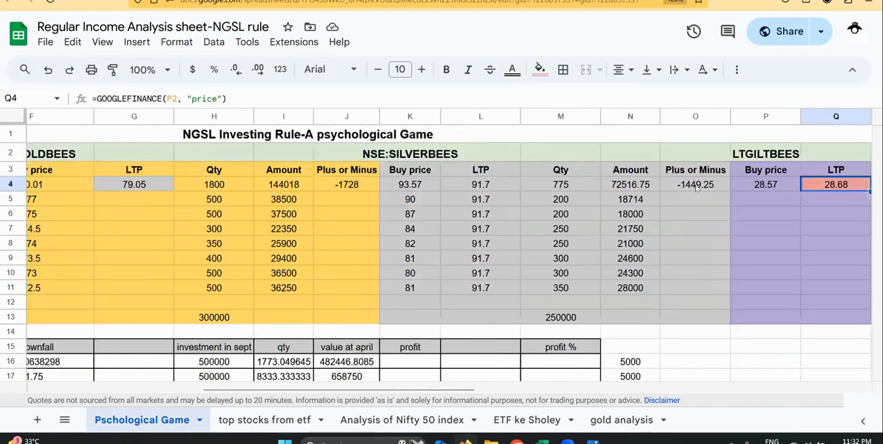
pyautogui.press('Right')
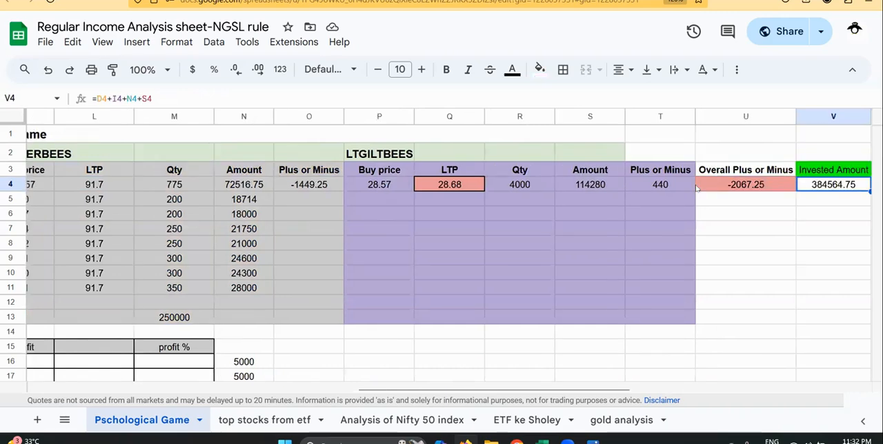
pyautogui.press('Left')
pyautogui.press('Left')
pyautogui.press('Left')
pyautogui.press('Left')
pyautogui.press('Left')
pyautogui.press('Left')
pyautogui.press('Left')
pyautogui.press('Left')
pyautogui.press('Left')
pyautogui.press('Left')
pyautogui.press('Left')
pyautogui.press('Left')
pyautogui.press('Left')
pyautogui.press('Left')
pyautogui.press('Left')
pyautogui.press('Left')
pyautogui.press('Left')
pyautogui.press('Left')
pyautogui.press('Left')
pyautogui.press('Left')
pyautogui.press('Left')
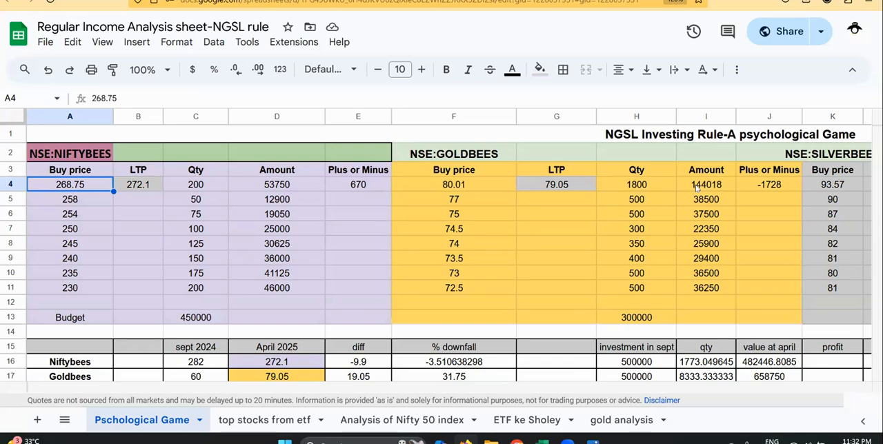
# Step: Switch to Zerodha Kite and view the executed orders
pyautogui.click(638, 1)
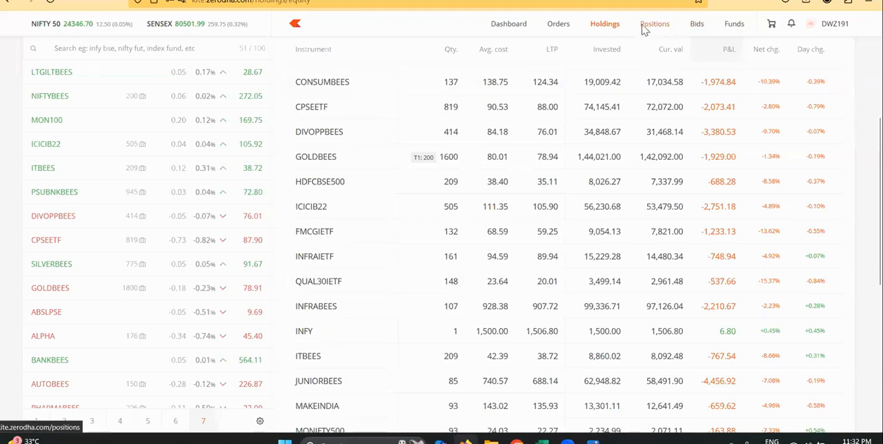
pyautogui.click(559, 24)
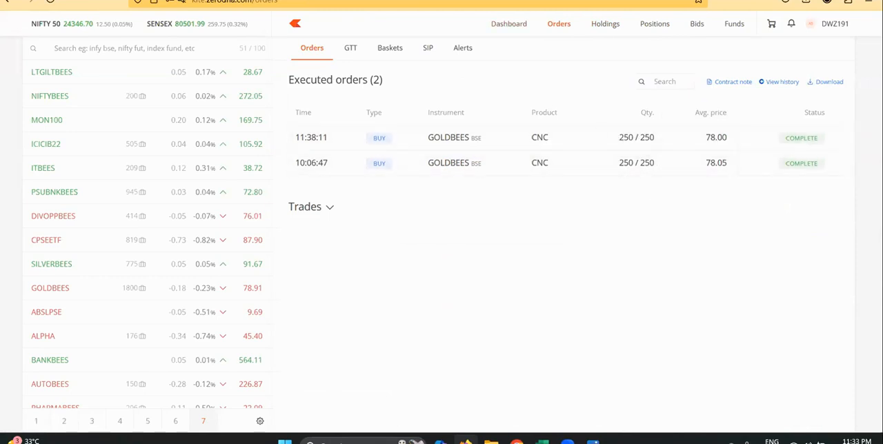
# Step: Switch to the m.Stock trading site and view its executed orders
pyautogui.click(599, 0)
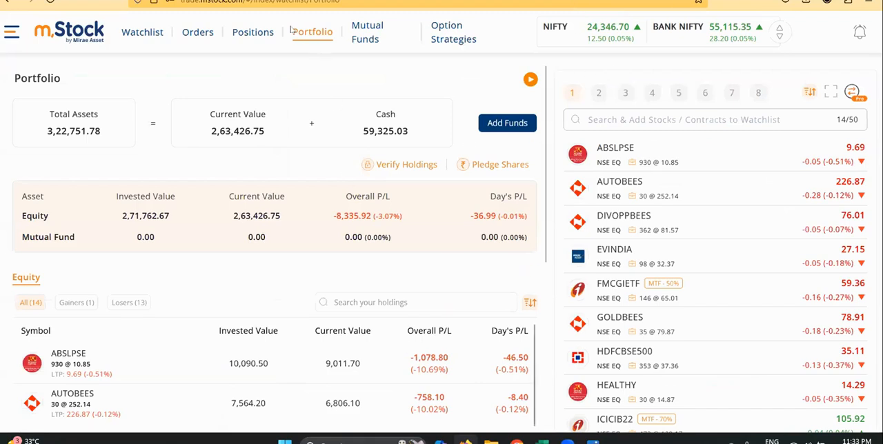
pyautogui.click(198, 31)
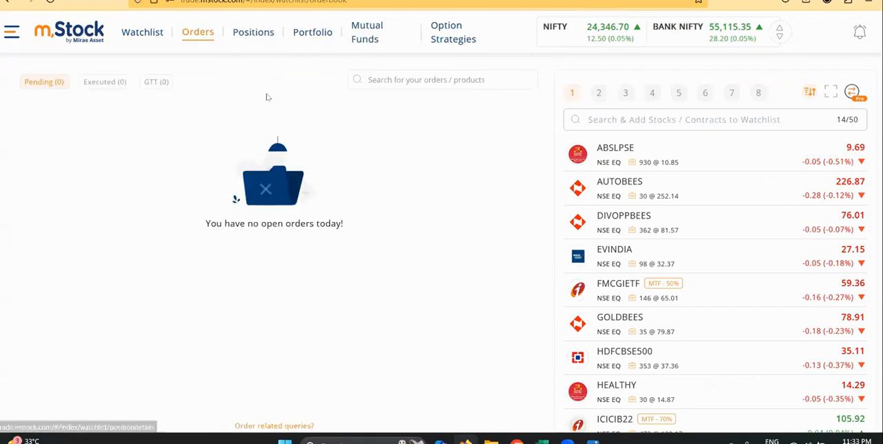
pyautogui.click(106, 83)
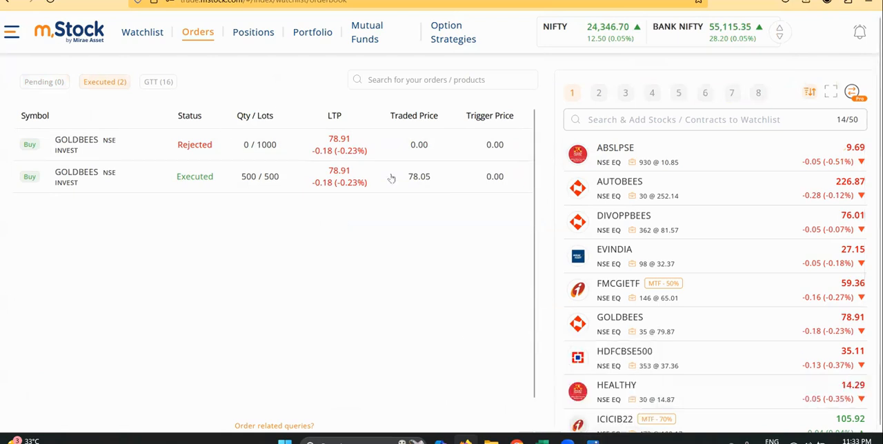
# Step: Switch back to the Excel workbook containing the formatted Sales data sheet
pyautogui.moveTo(466, 441)
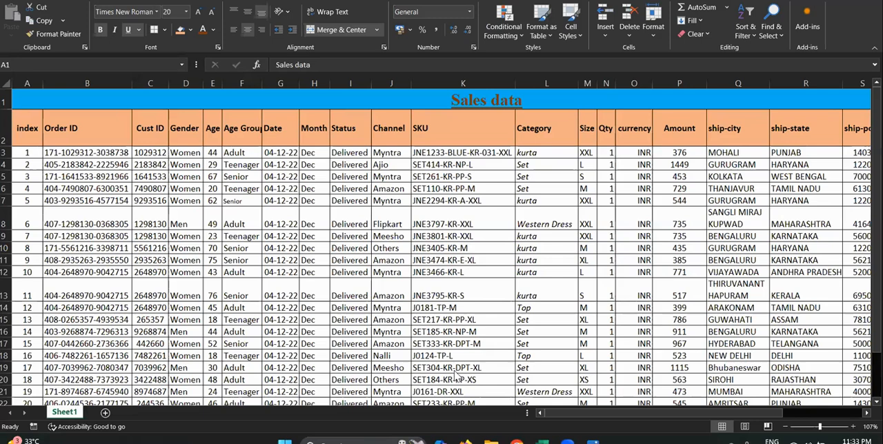
pyautogui.click(607, 387)
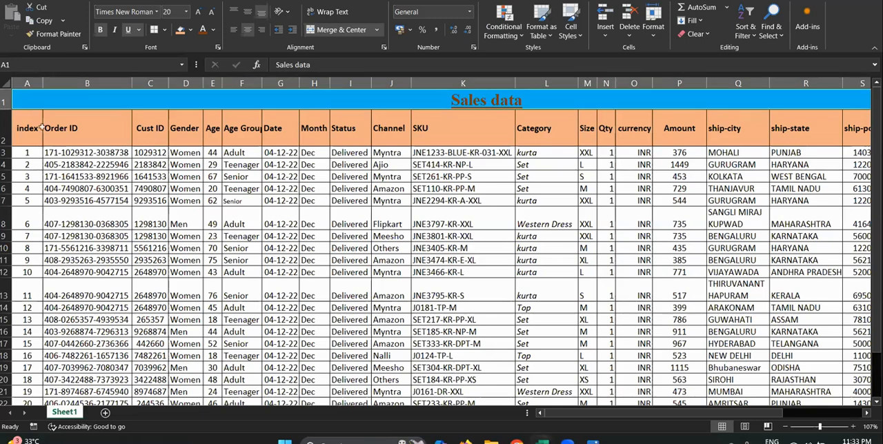